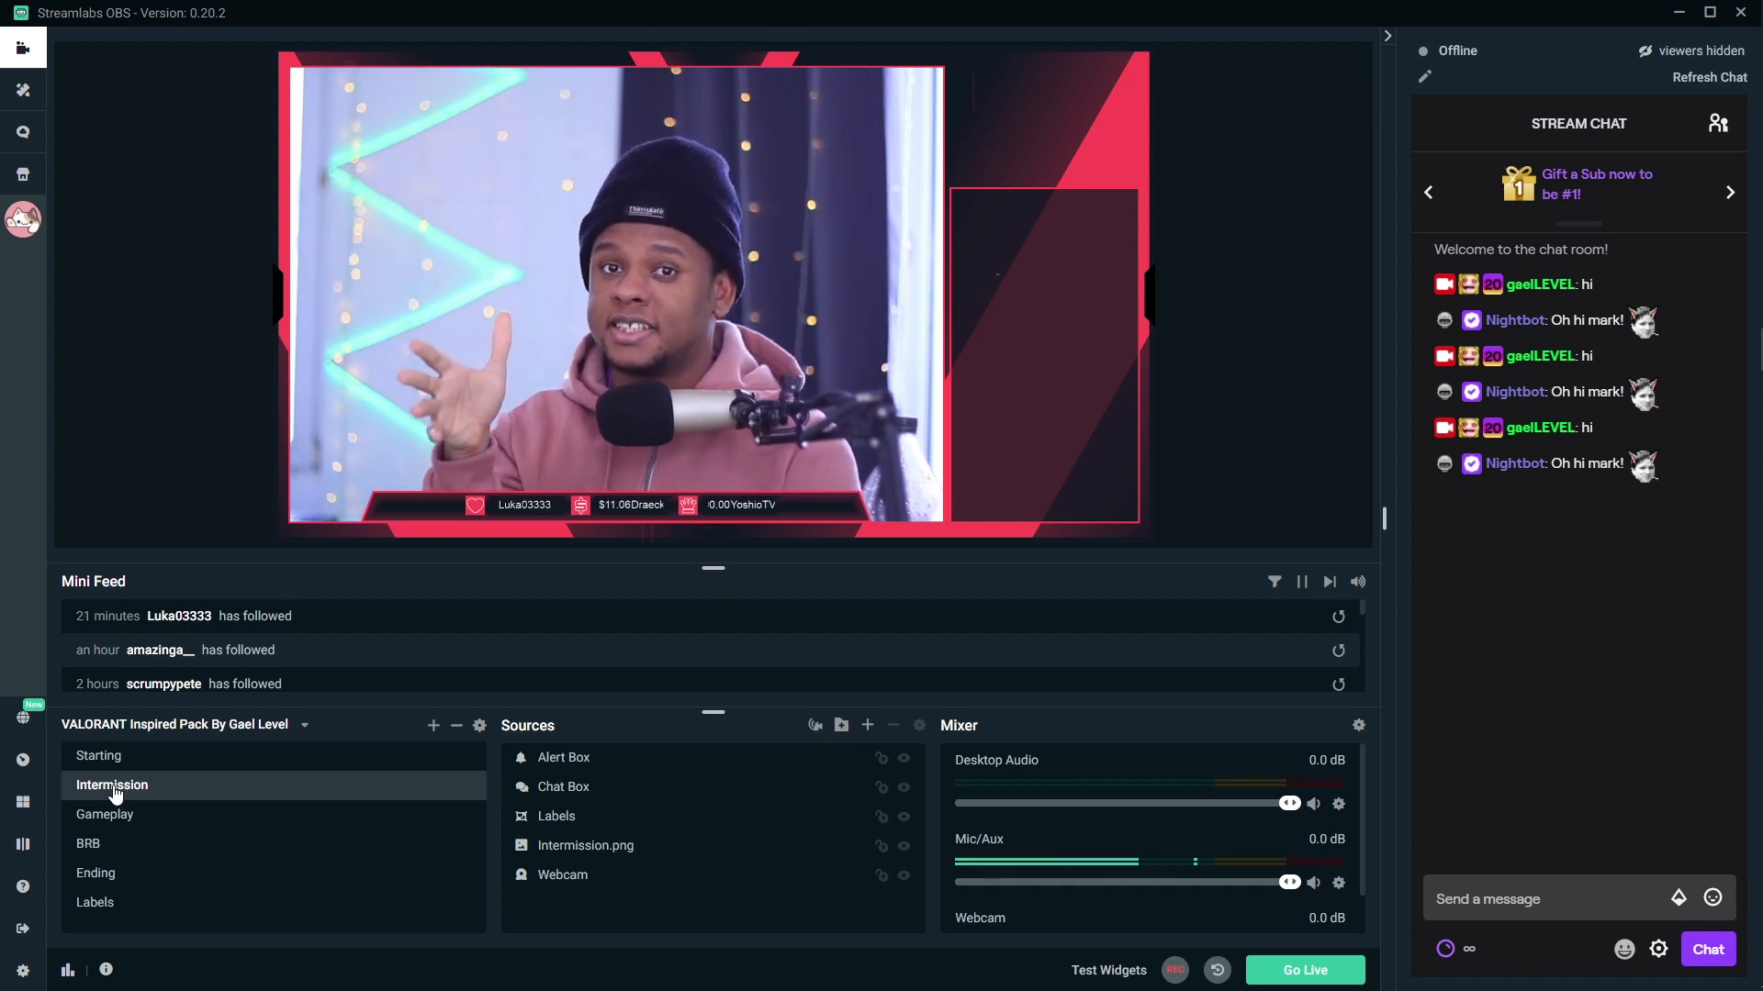
# Preview the Gameplay, BRB, Ending, Labels and Starting scenes, and select the labels bar in the Starting scene
pyautogui.click(112, 818)
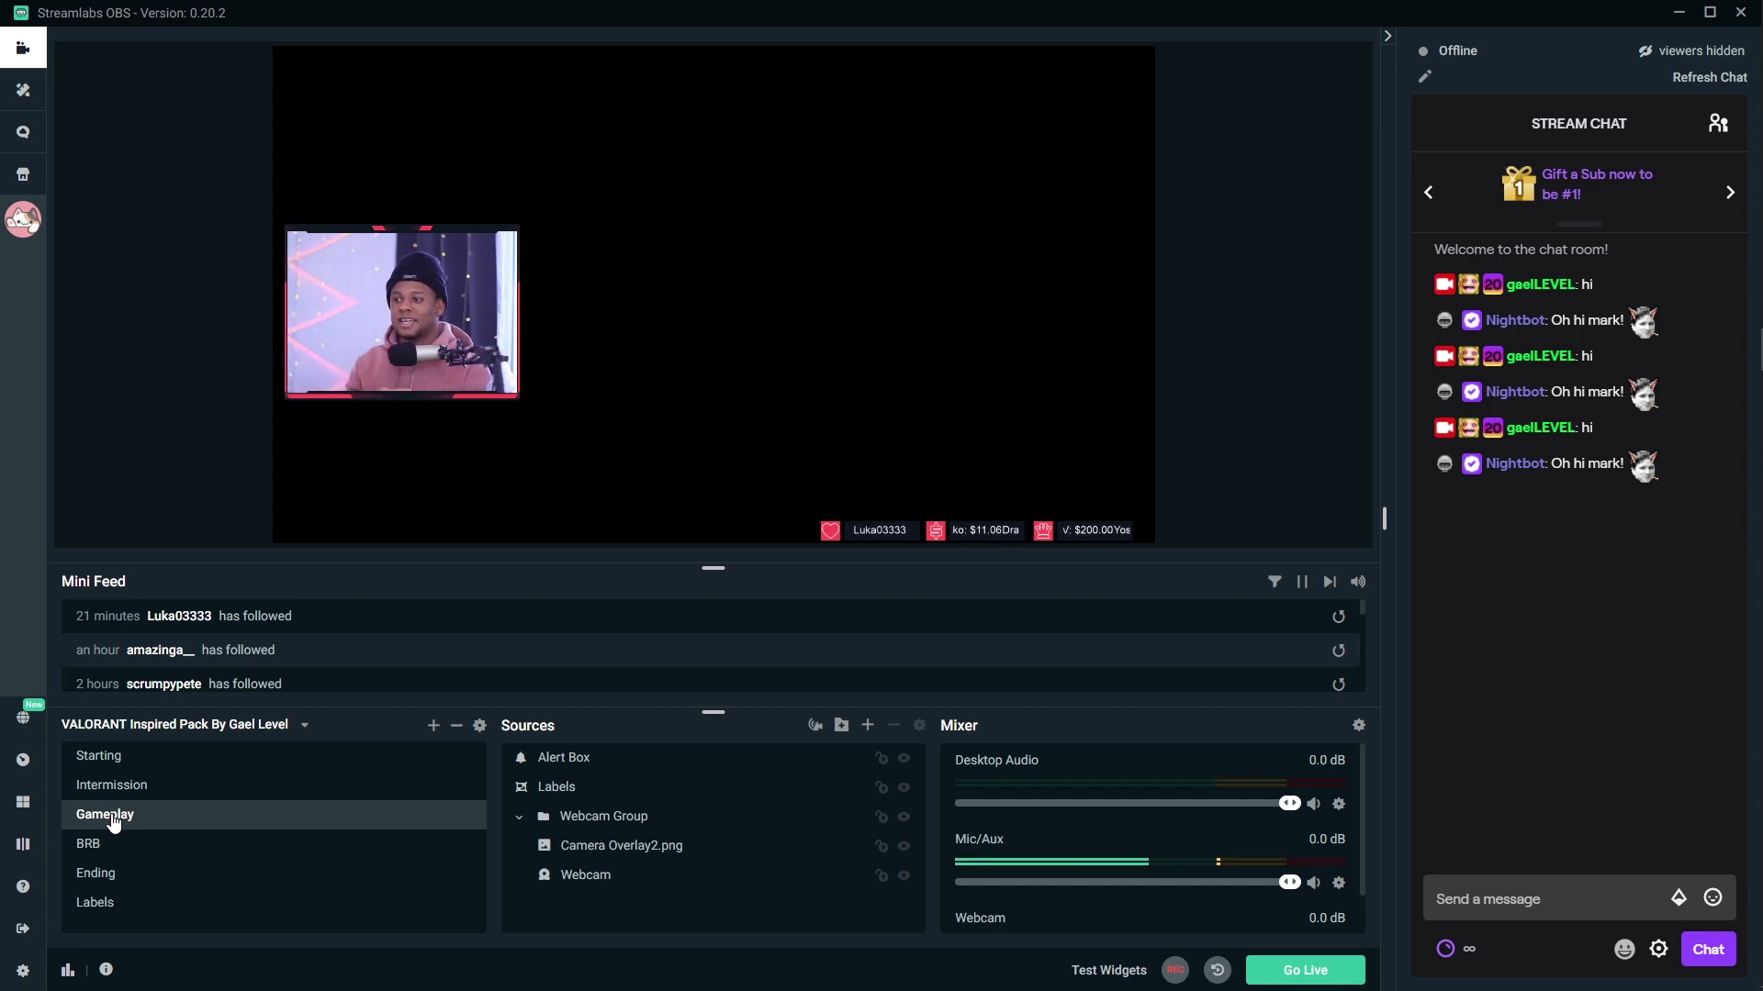
pyautogui.click(104, 850)
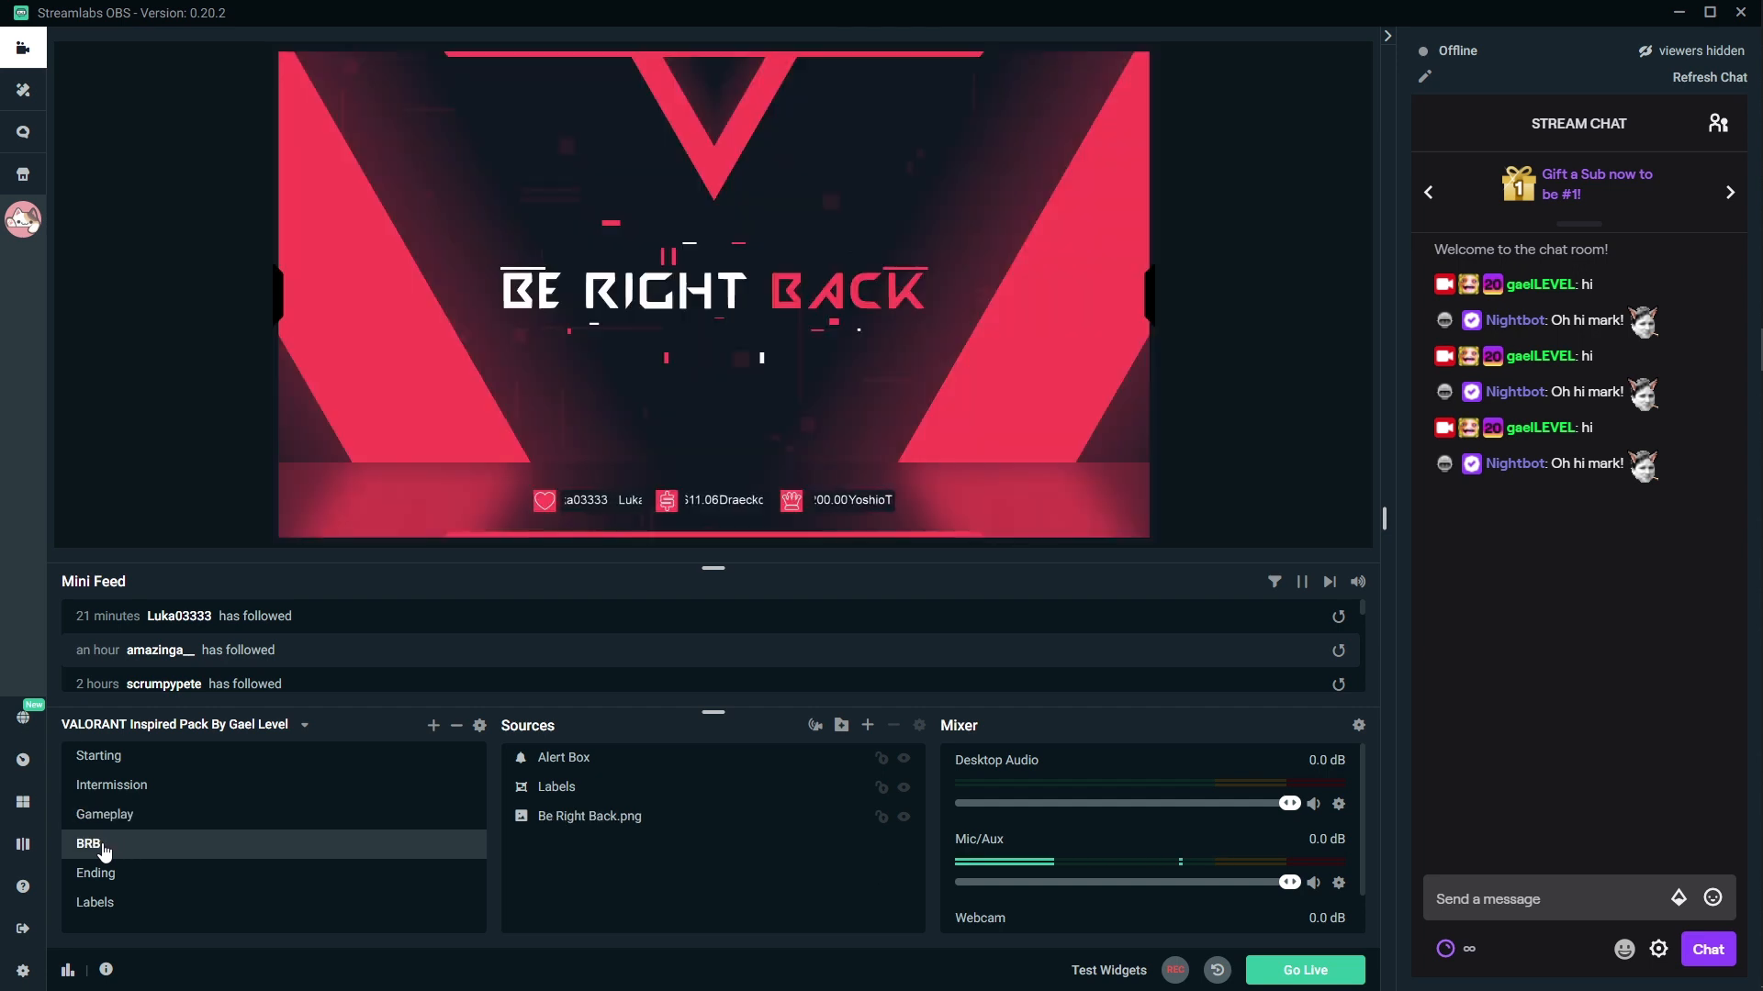
pyautogui.click(125, 882)
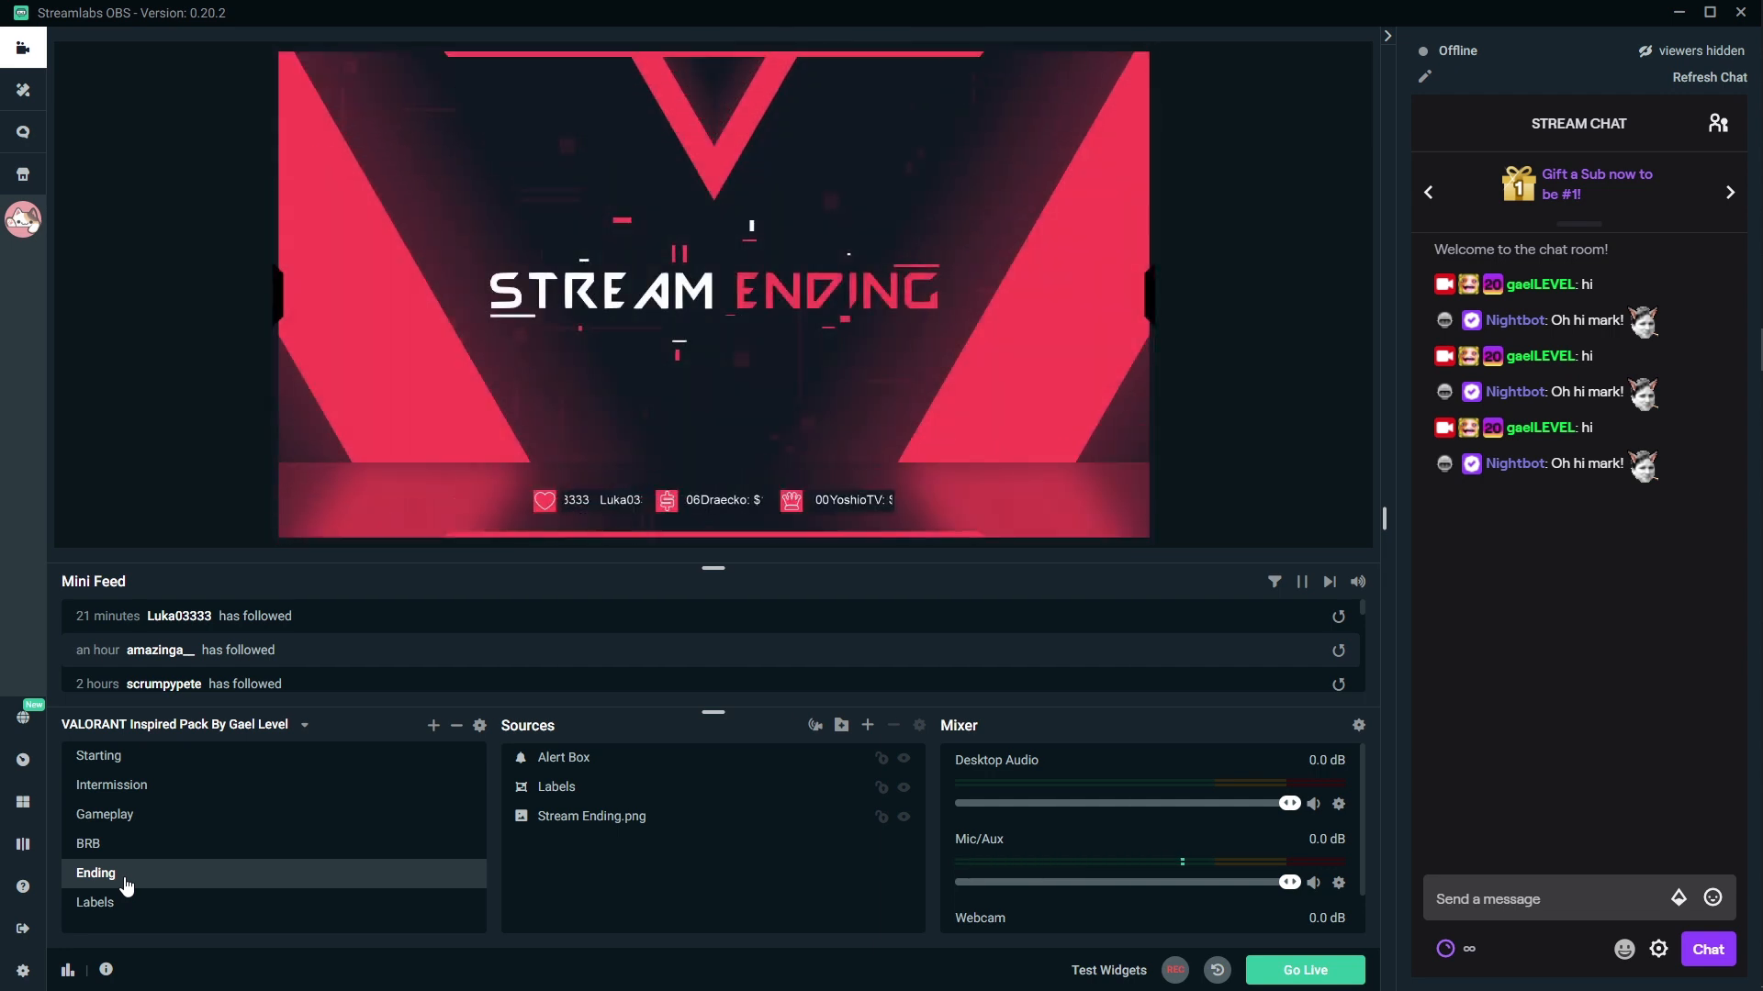
pyautogui.click(112, 907)
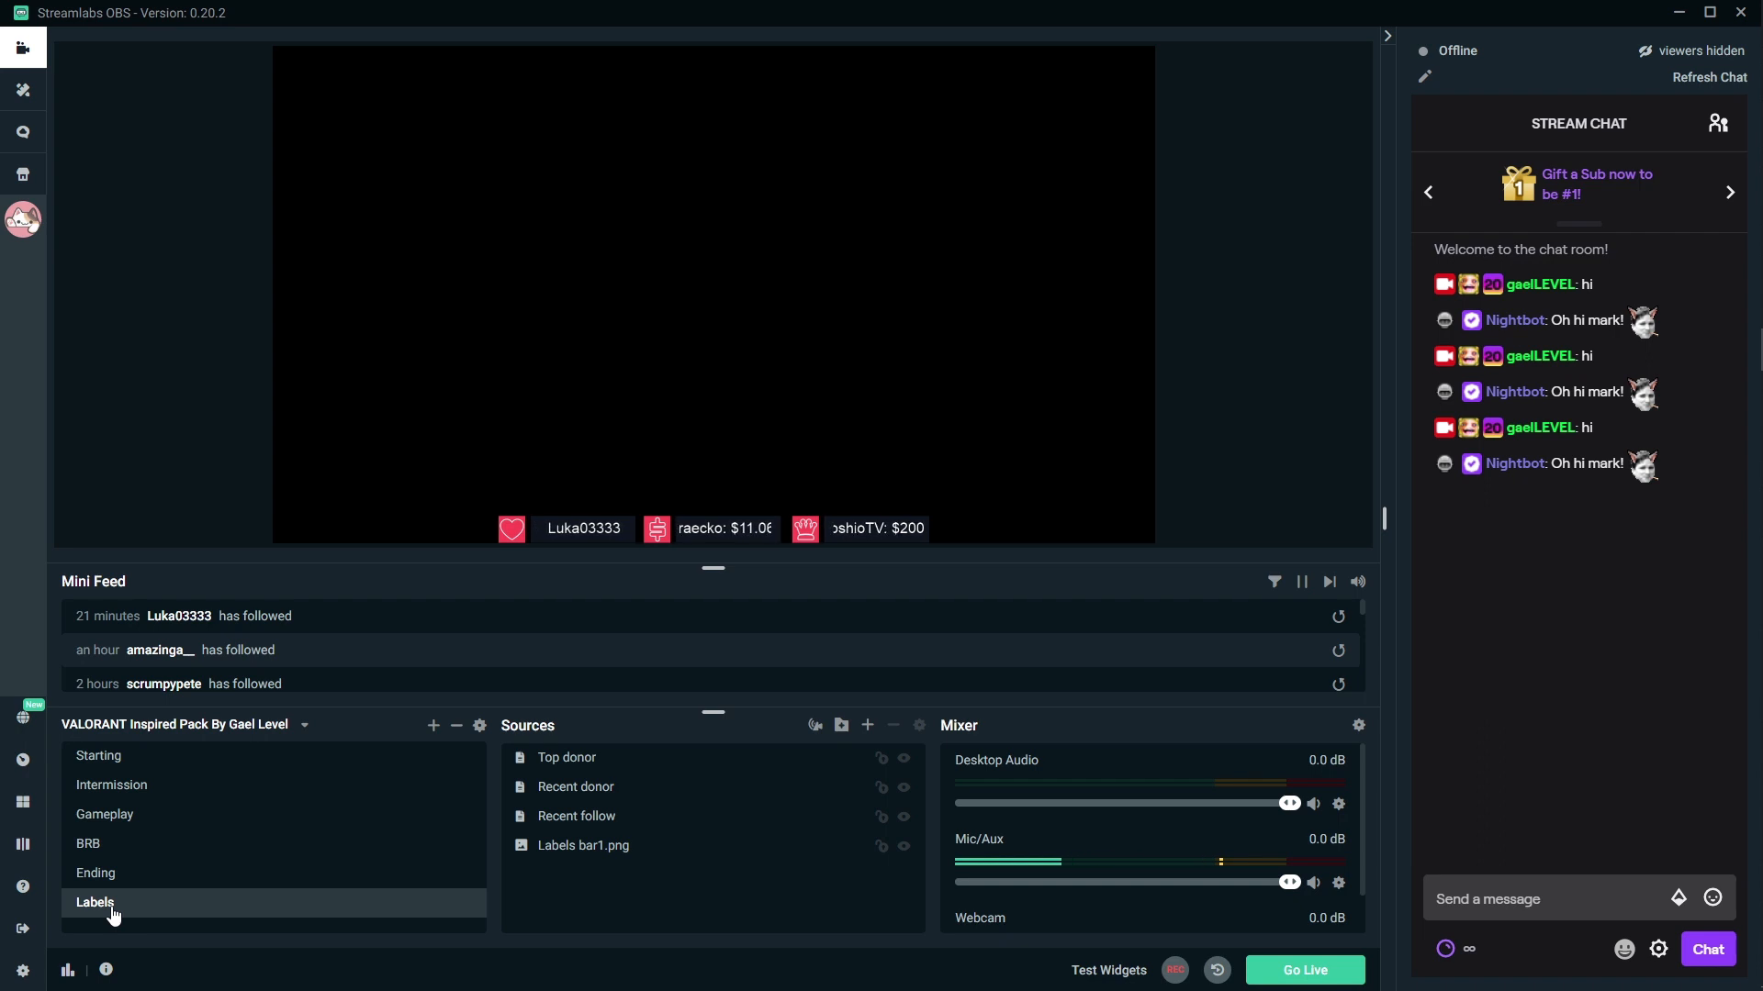
pyautogui.click(107, 758)
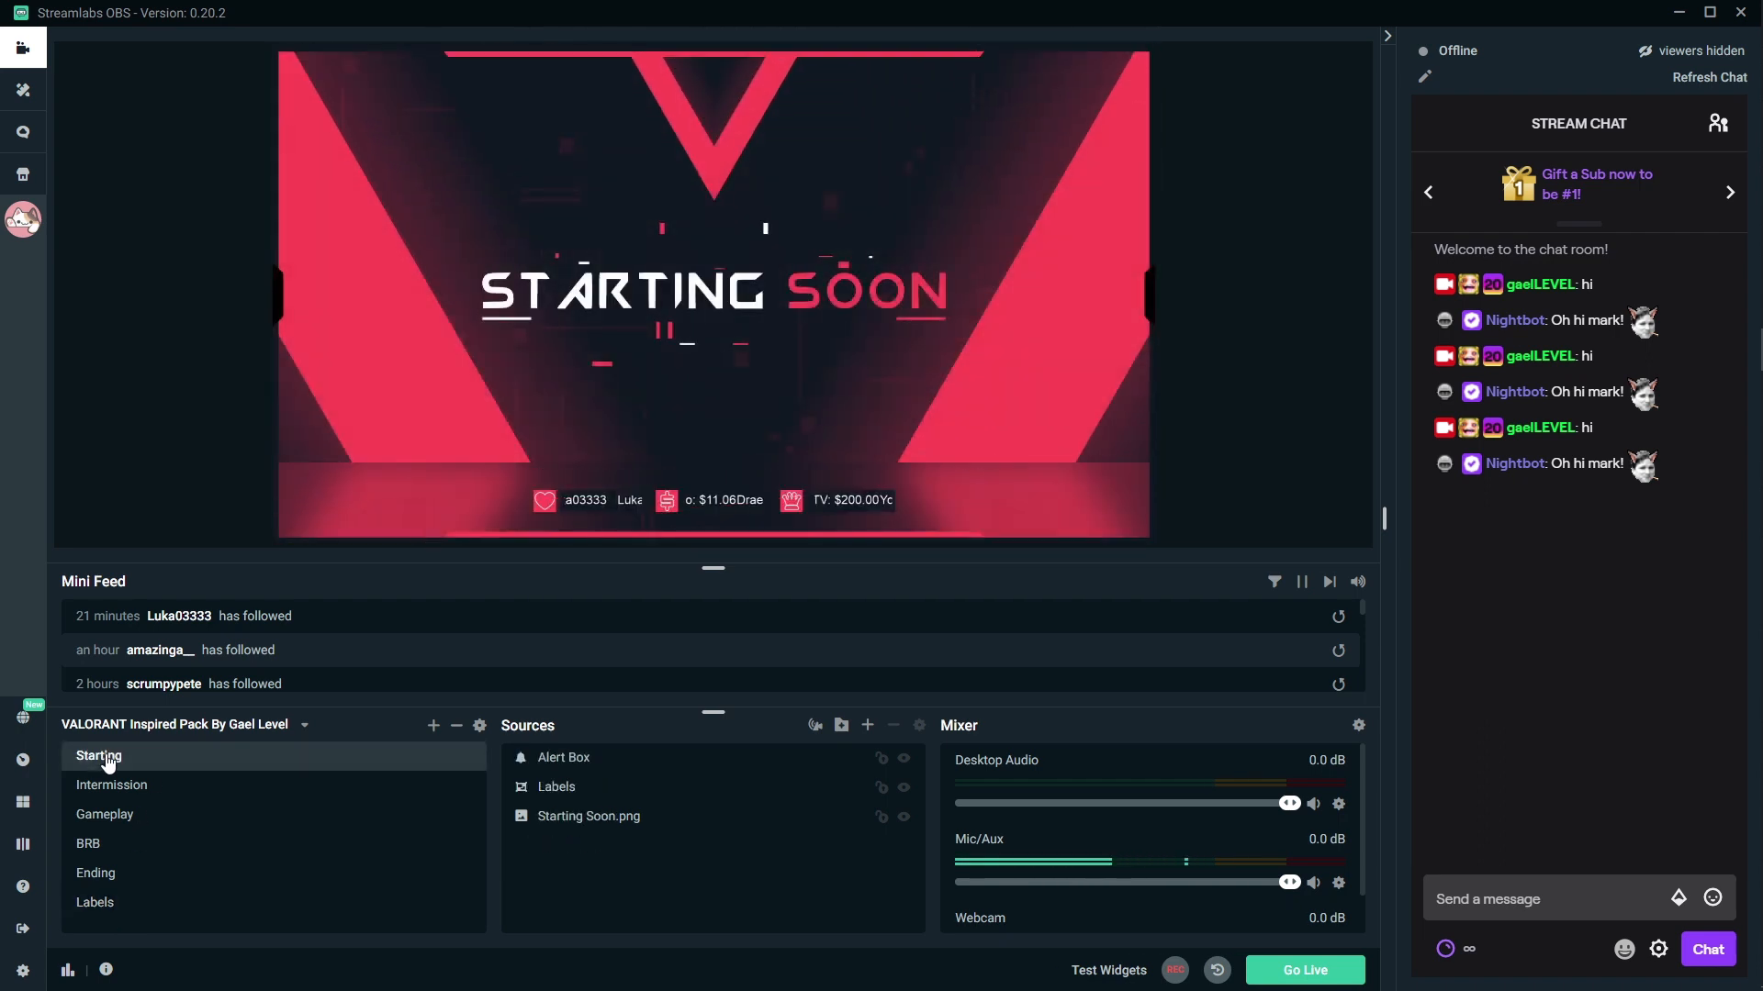
pyautogui.click(633, 501)
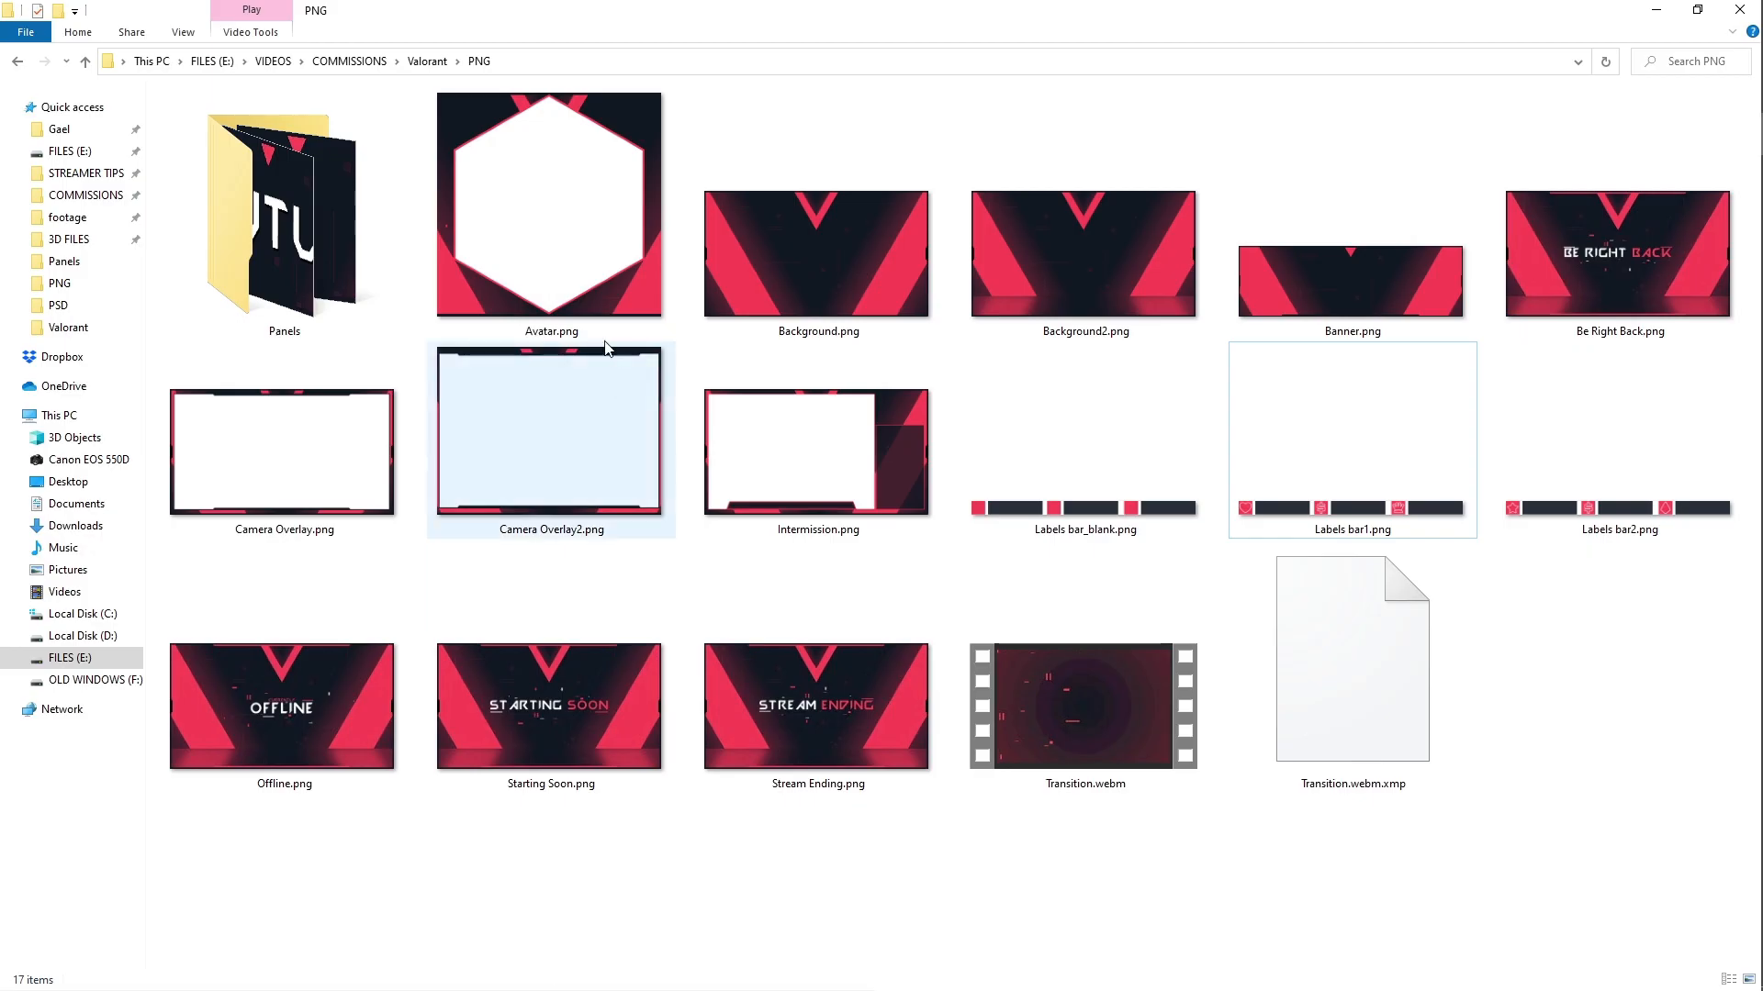
# View the pack's images in Photos, from Avatar.png and Background.png through Banner.png and Be Right Back.png to Camera Overlay.png
pyautogui.doubleClick(556, 280)
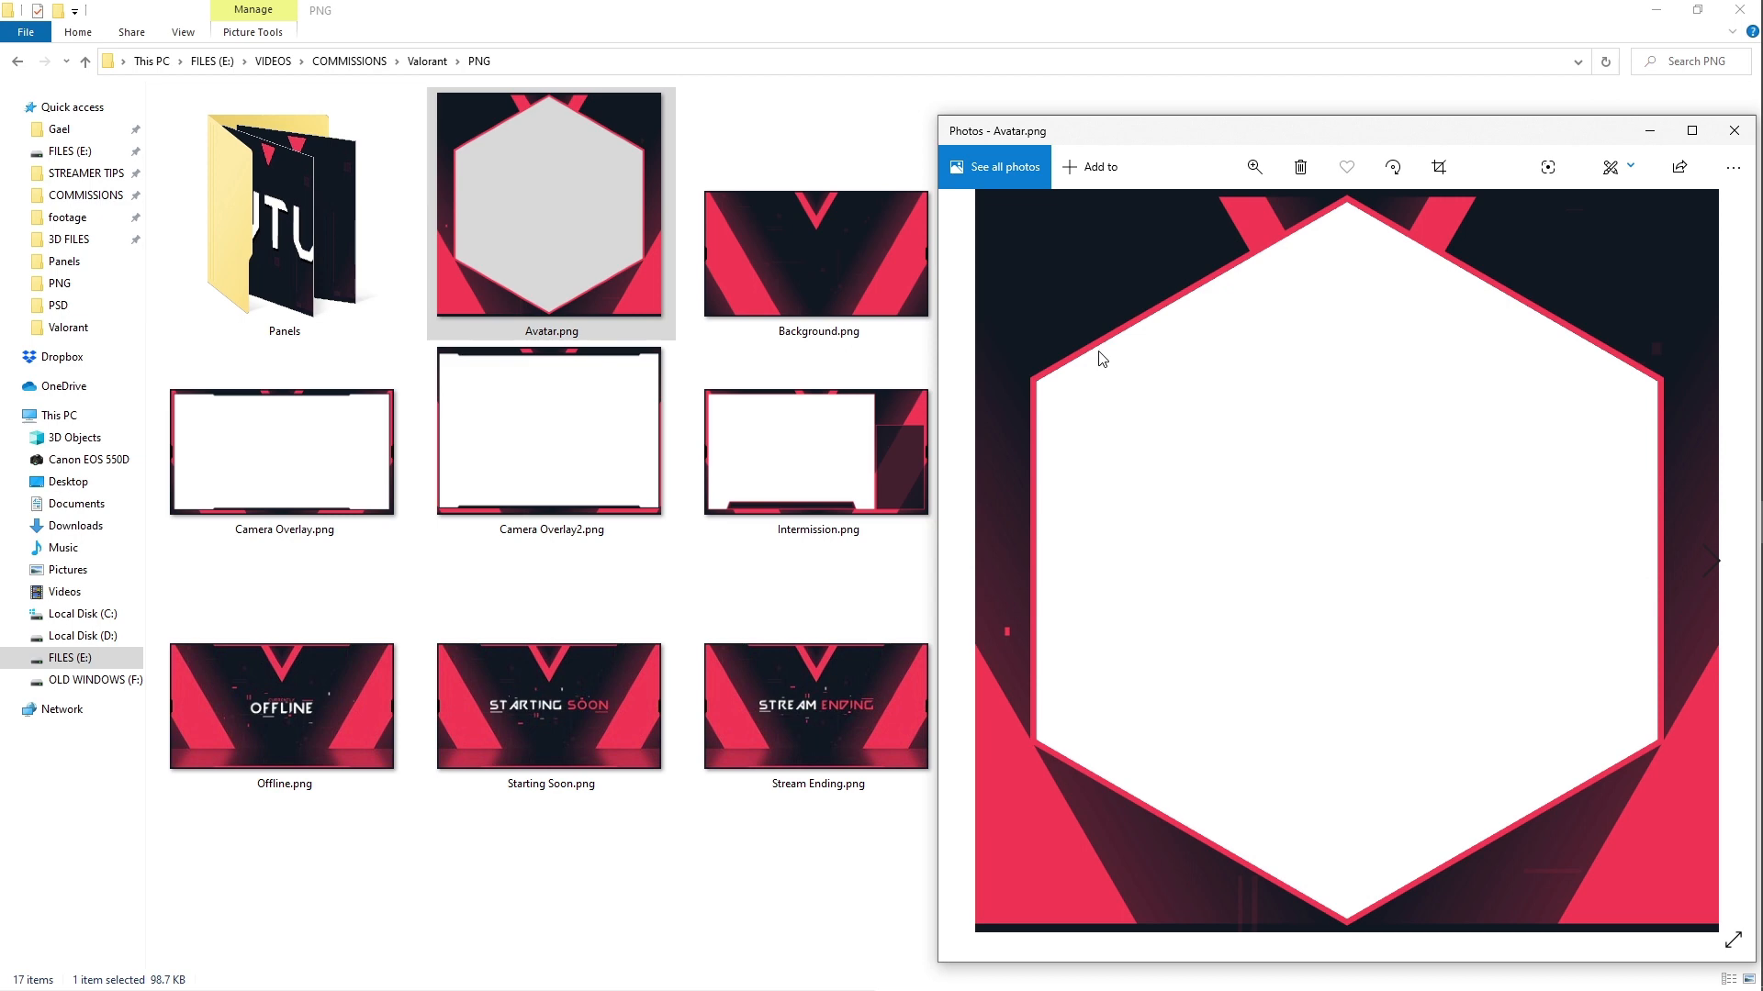
pyautogui.doubleClick(746, 250)
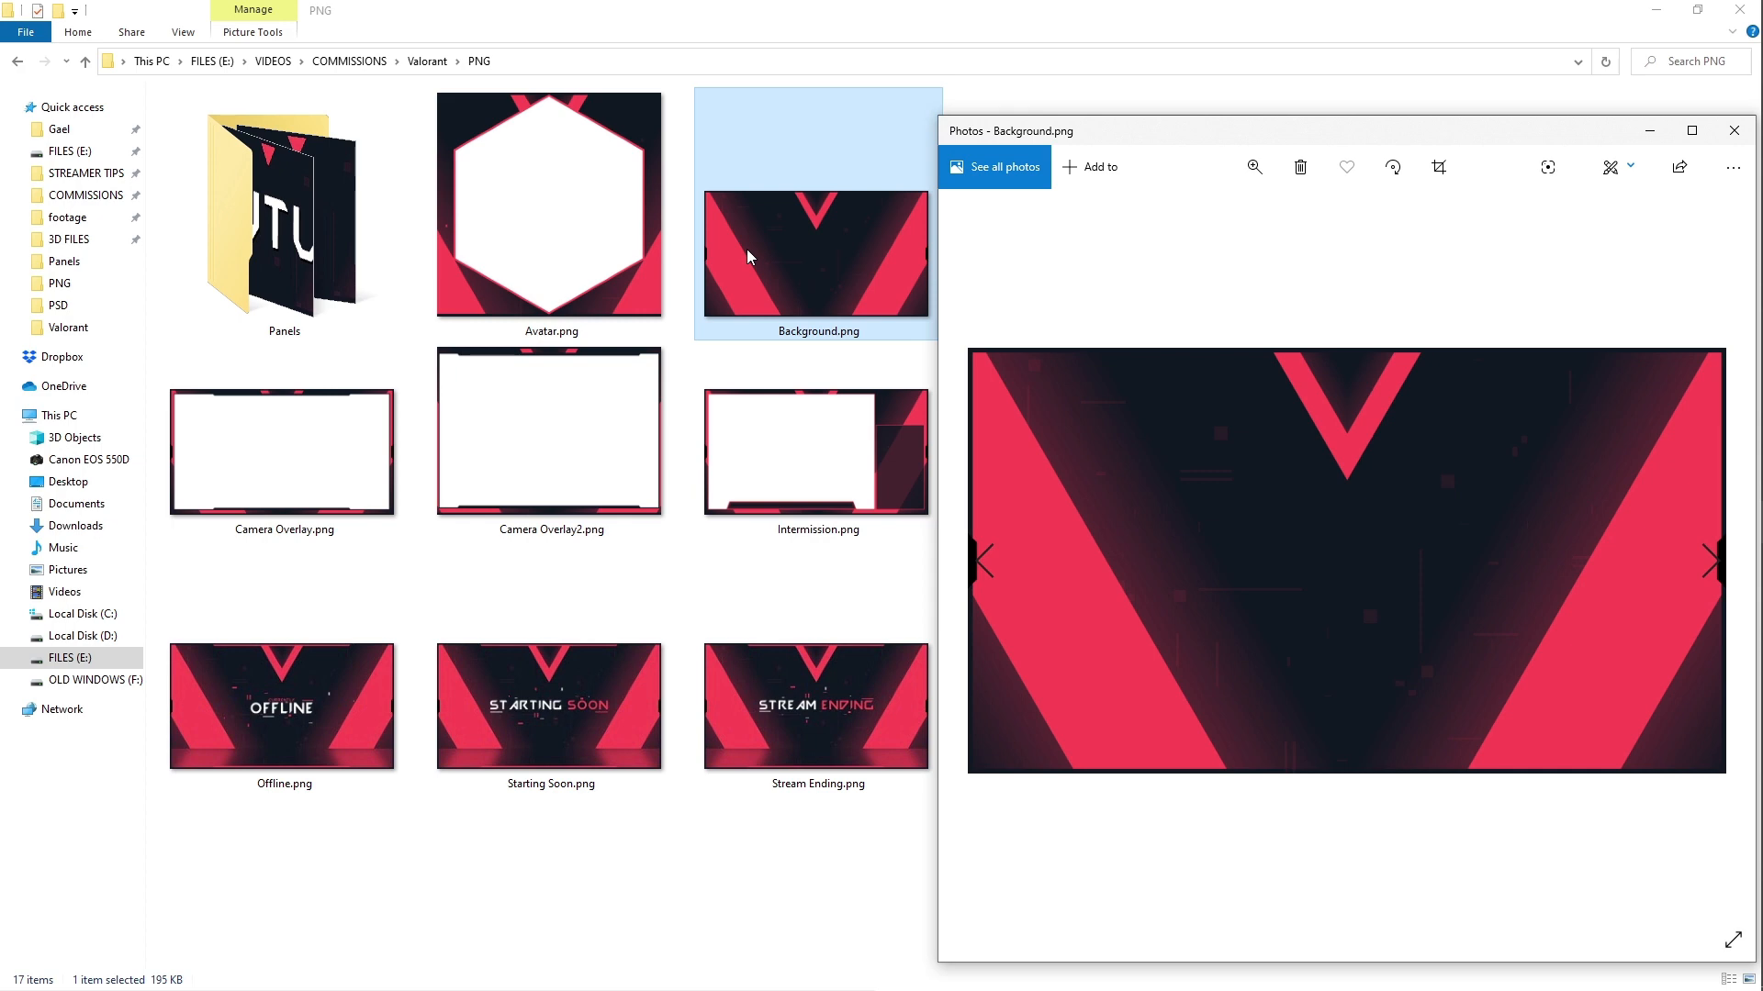
pyautogui.click(1687, 129)
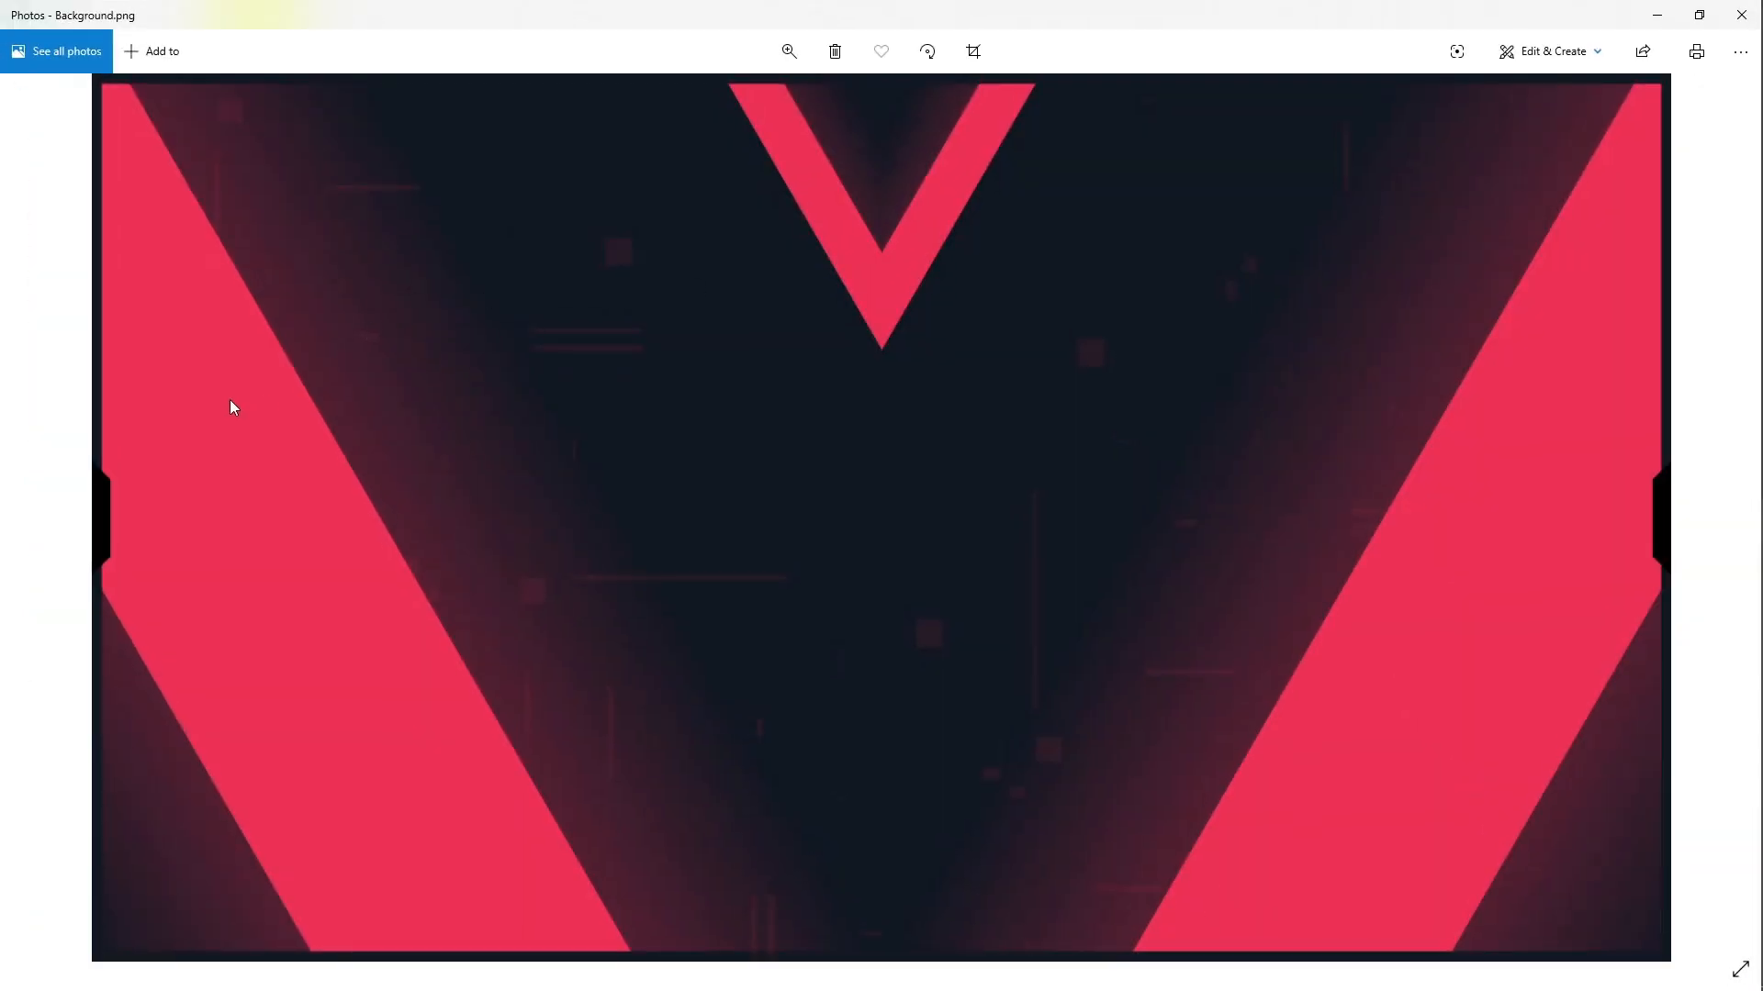
pyautogui.press('Right')
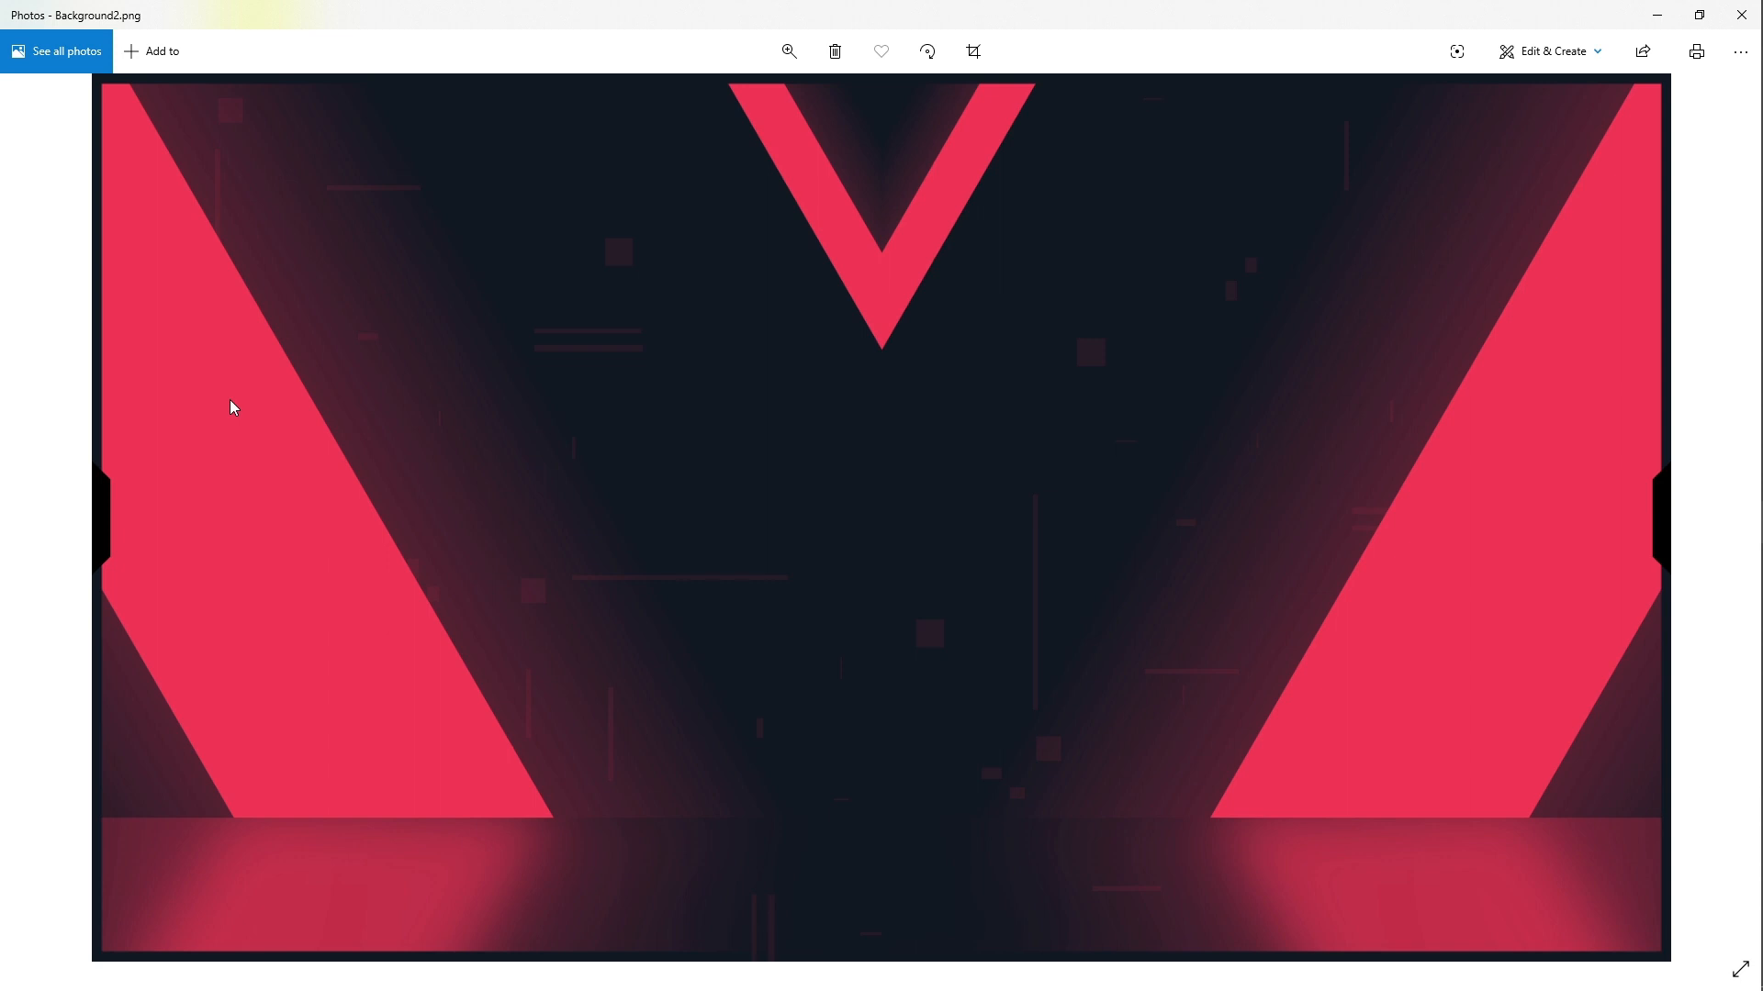
pyautogui.press('Right')
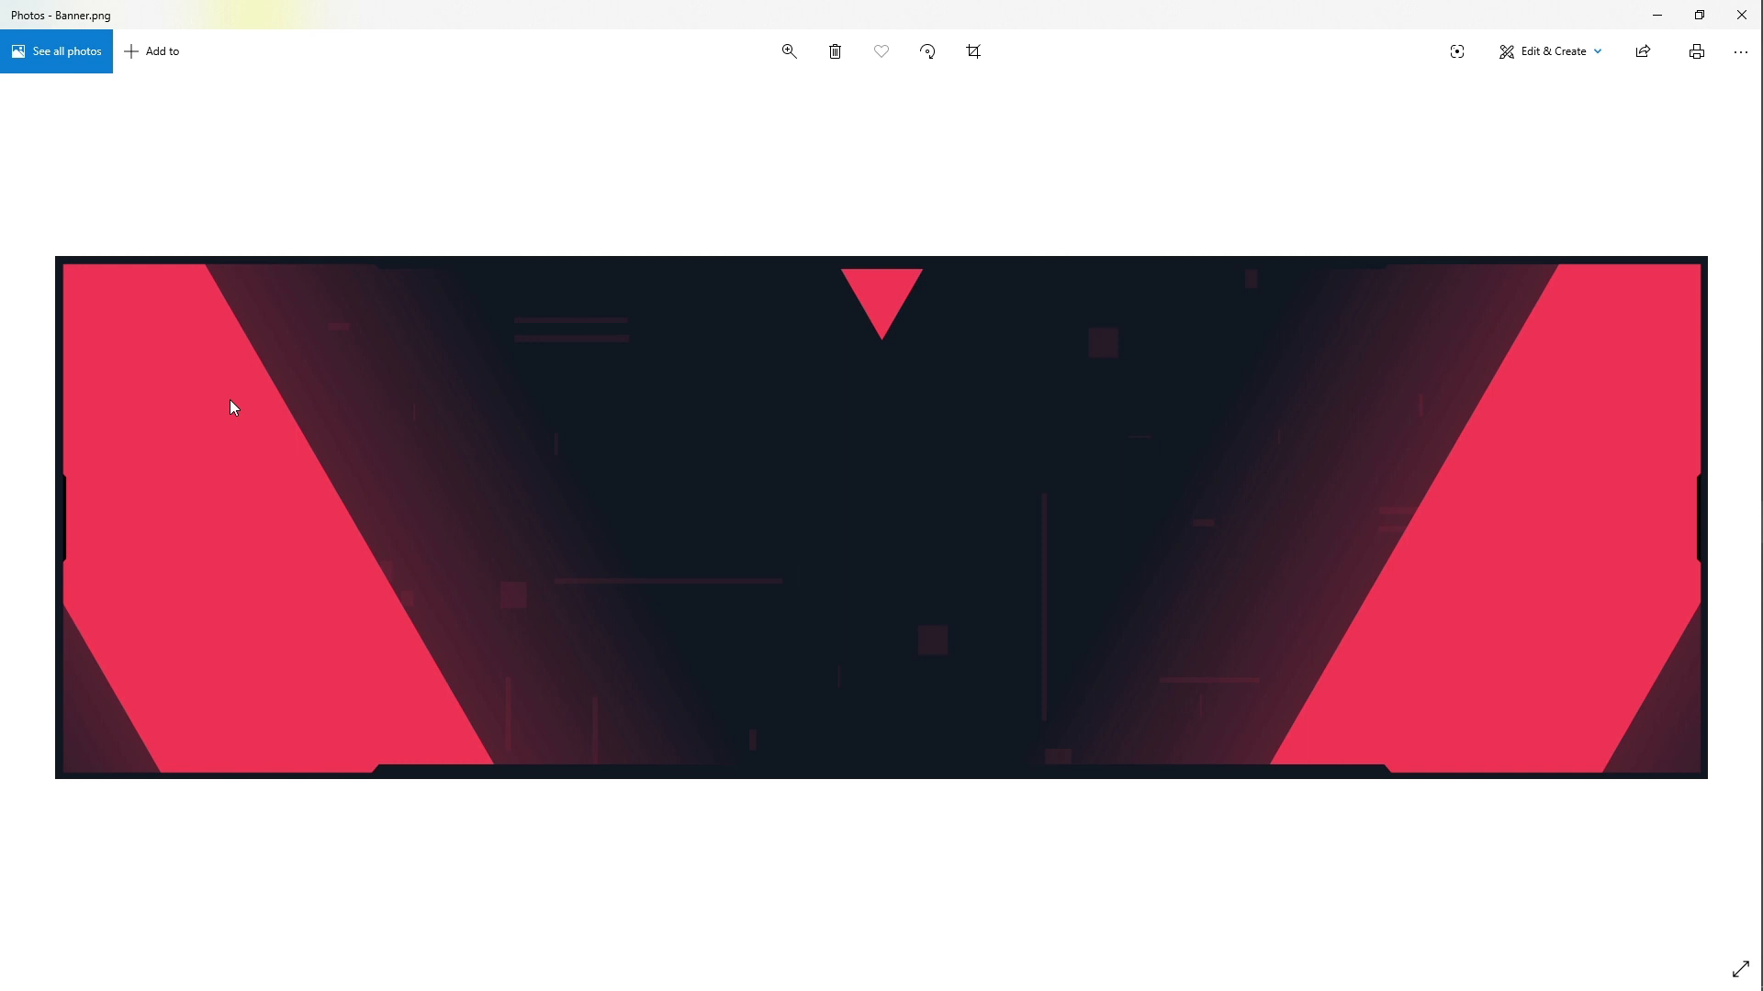
pyautogui.press('Right')
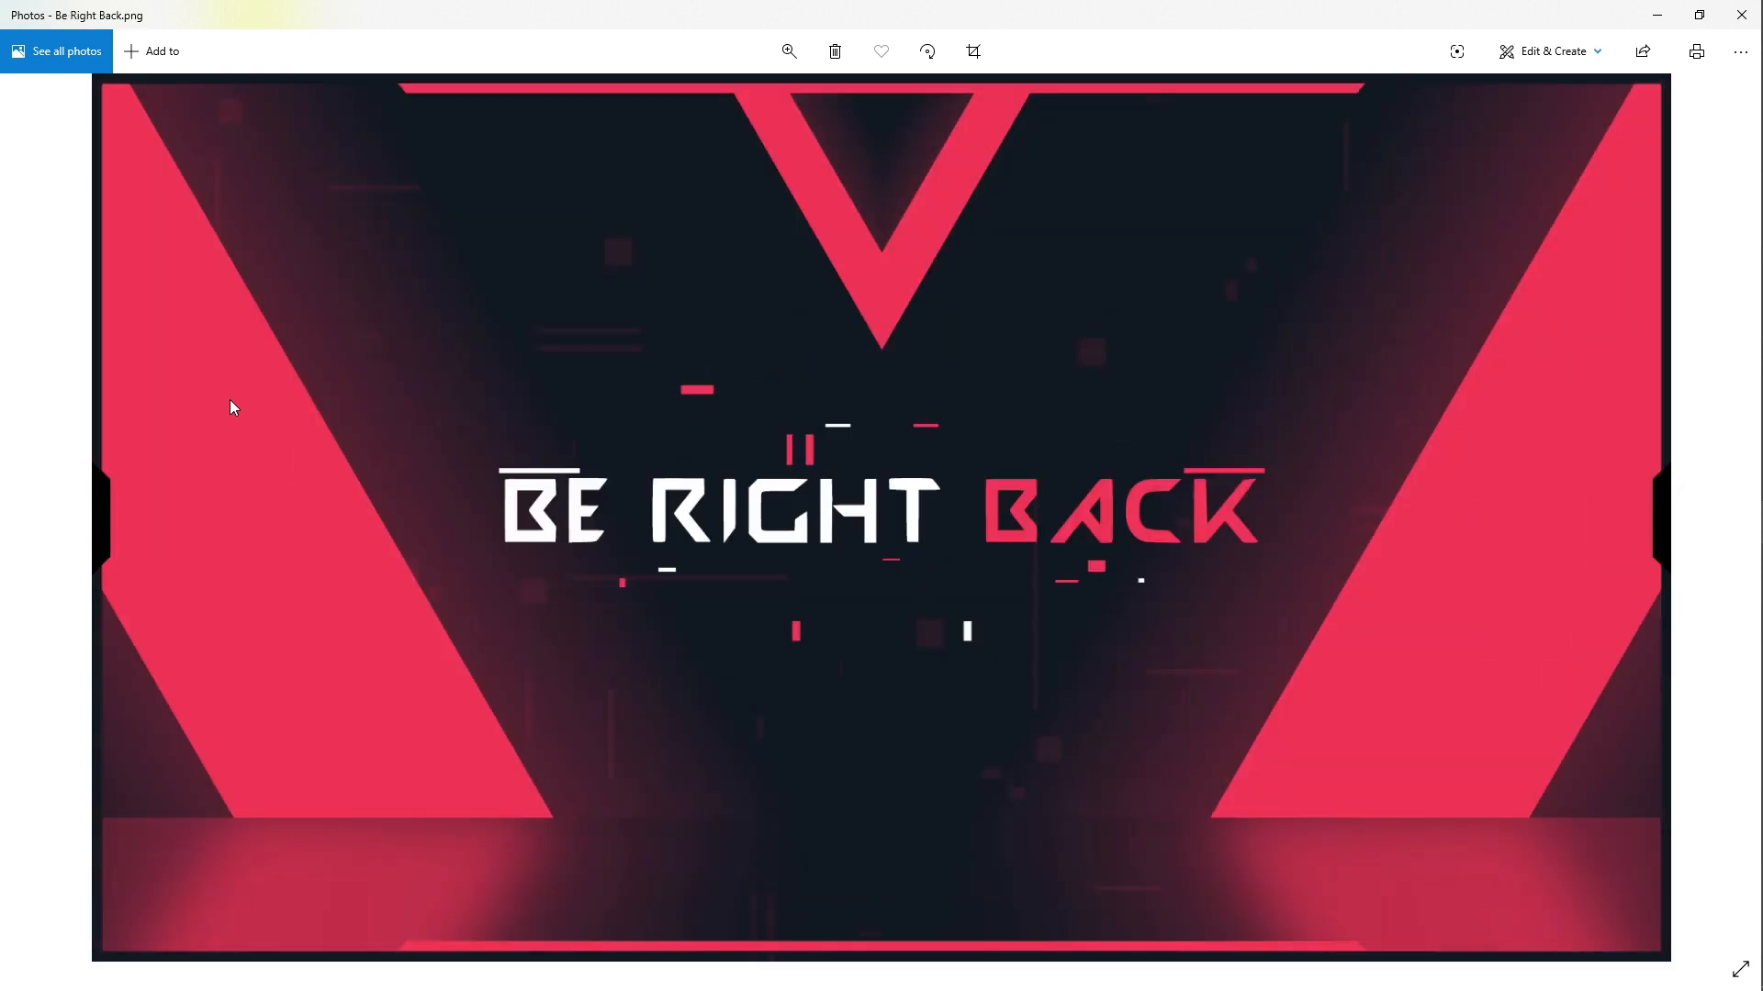
pyautogui.press('Right')
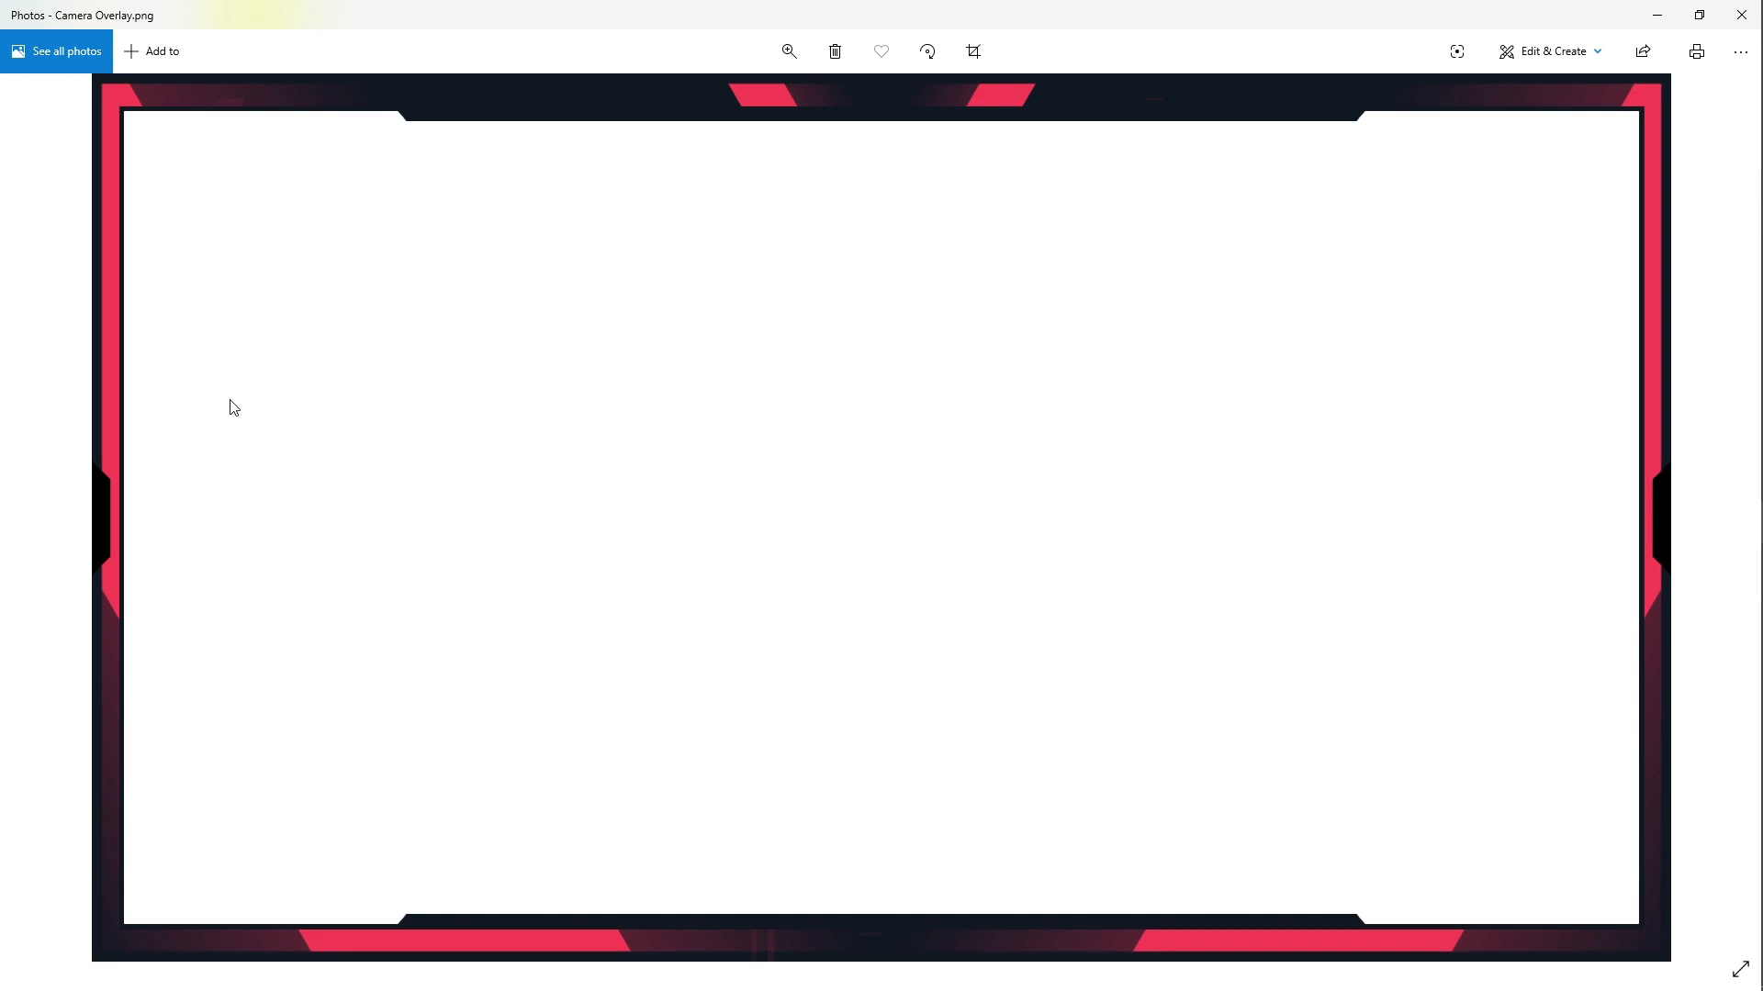
# Show the Gameplay scene's webcam frame in Streamlabs OBS, and return to Photos to view Camera Overlay2.png
pyautogui.click(1733, 349)
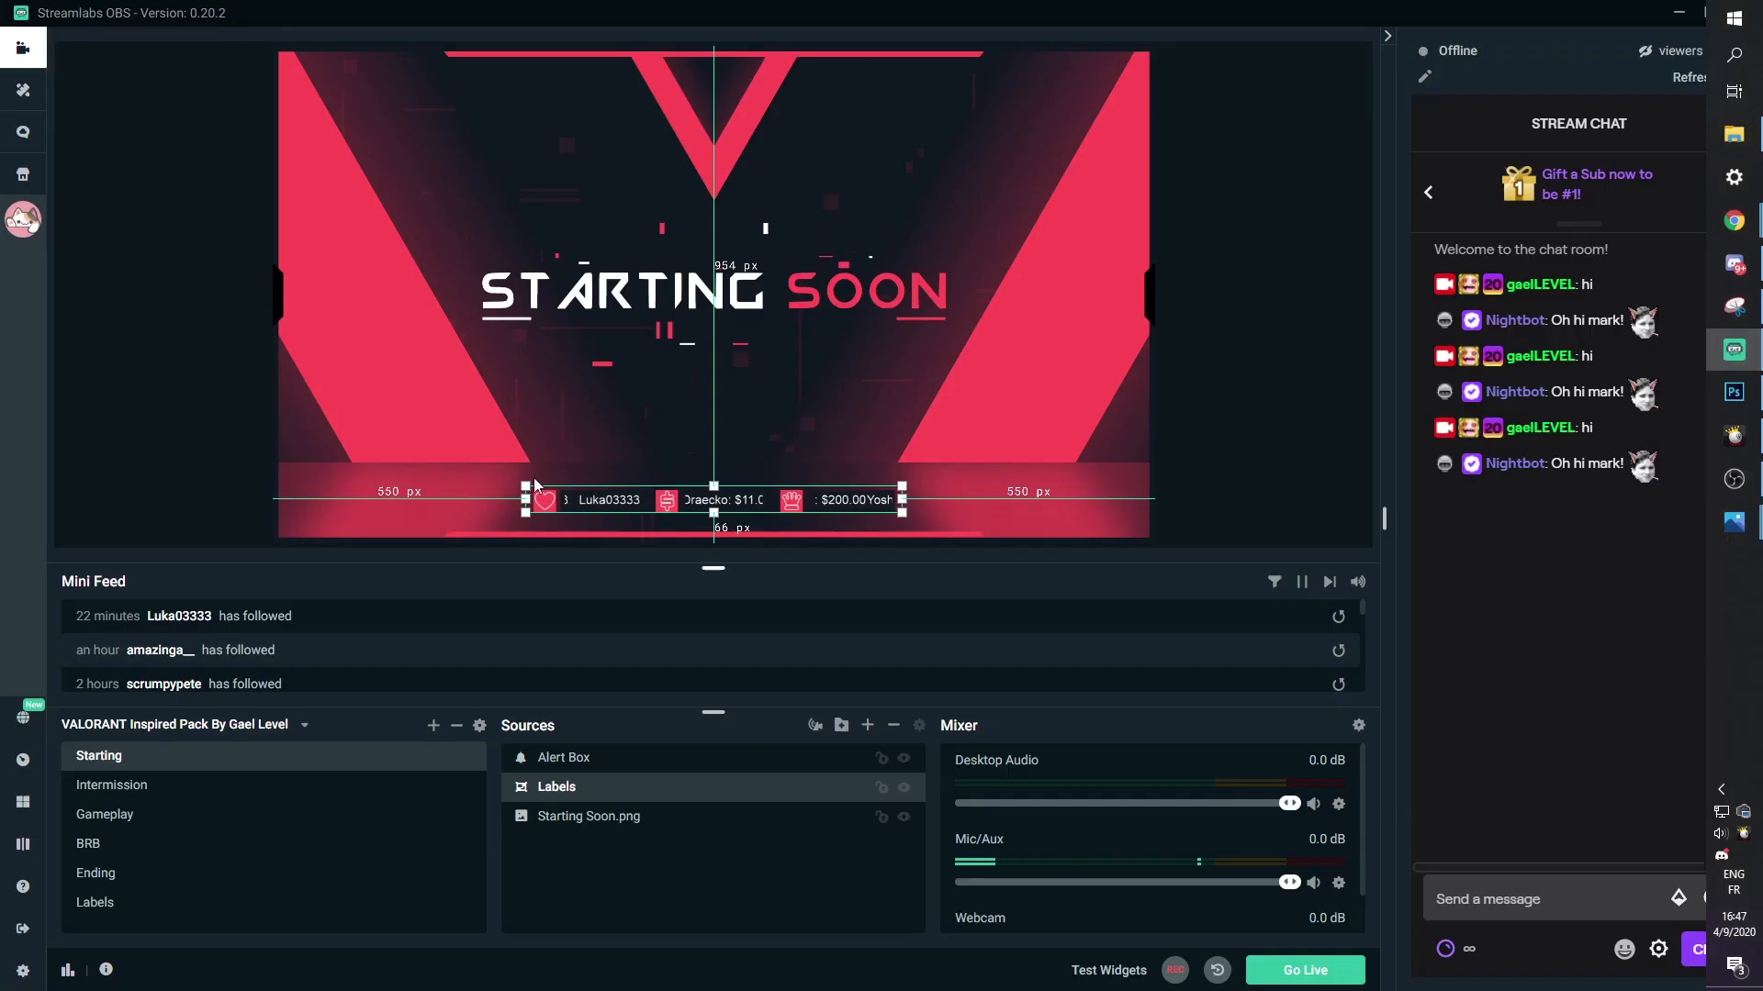
pyautogui.click(111, 820)
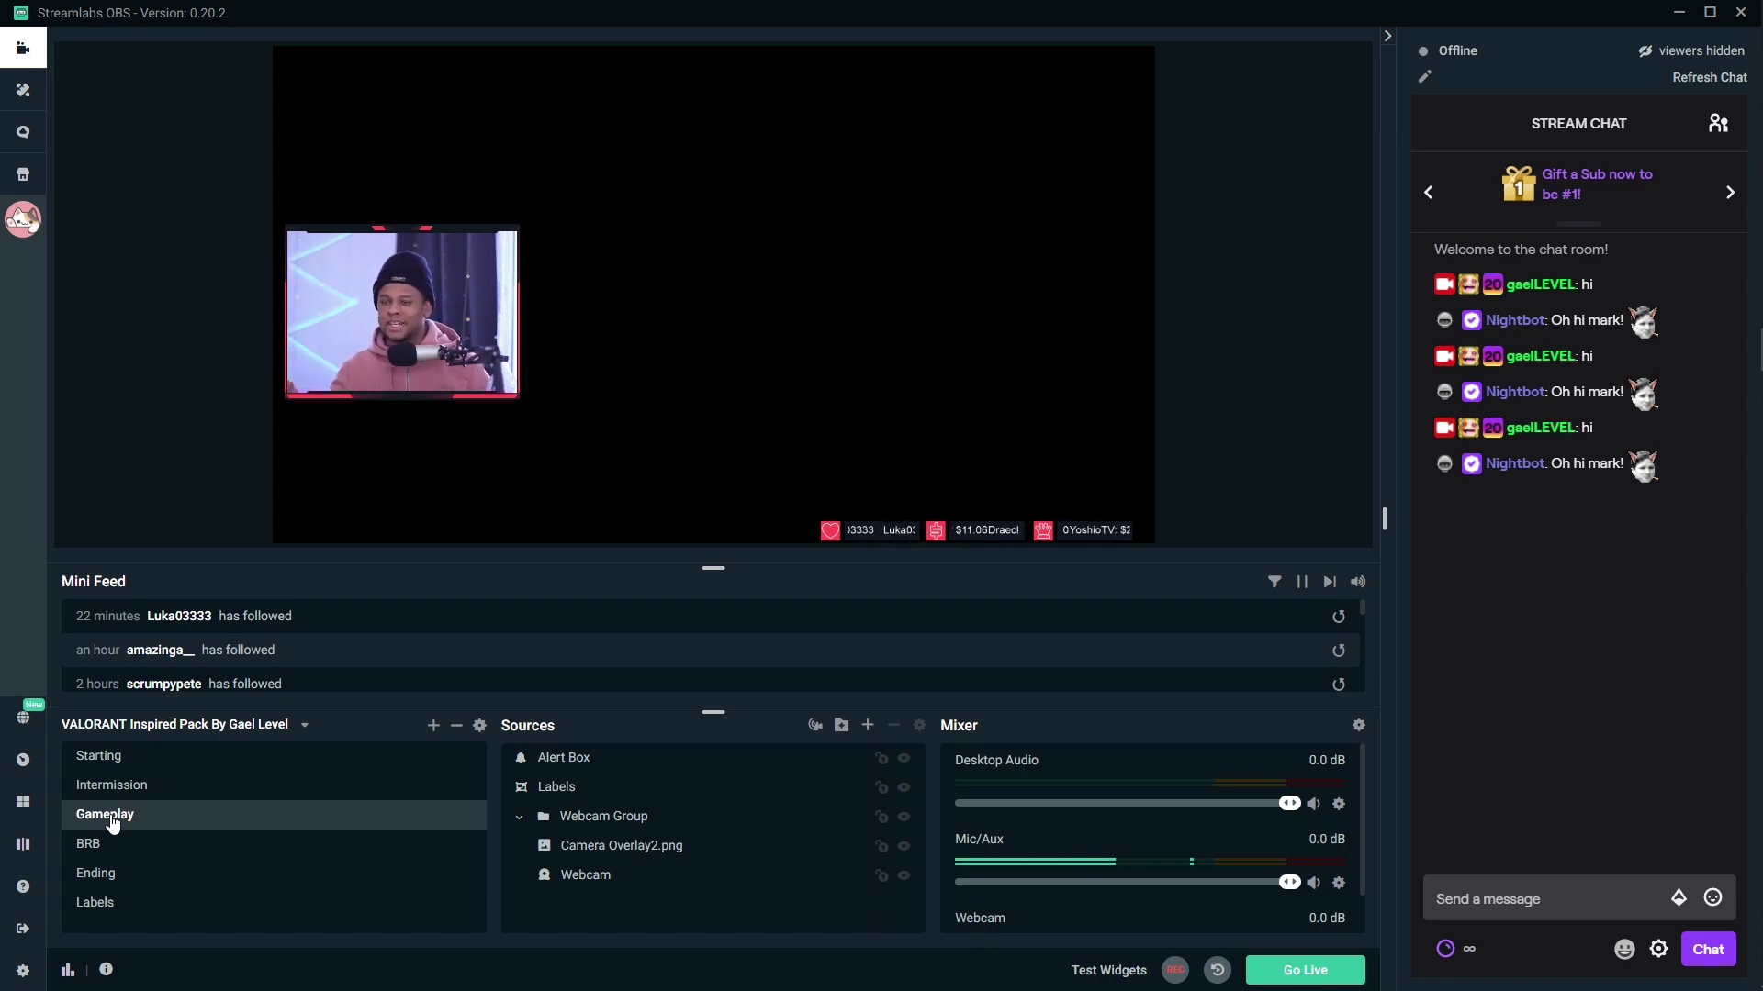
pyautogui.hotkey('alt', 'Tab')
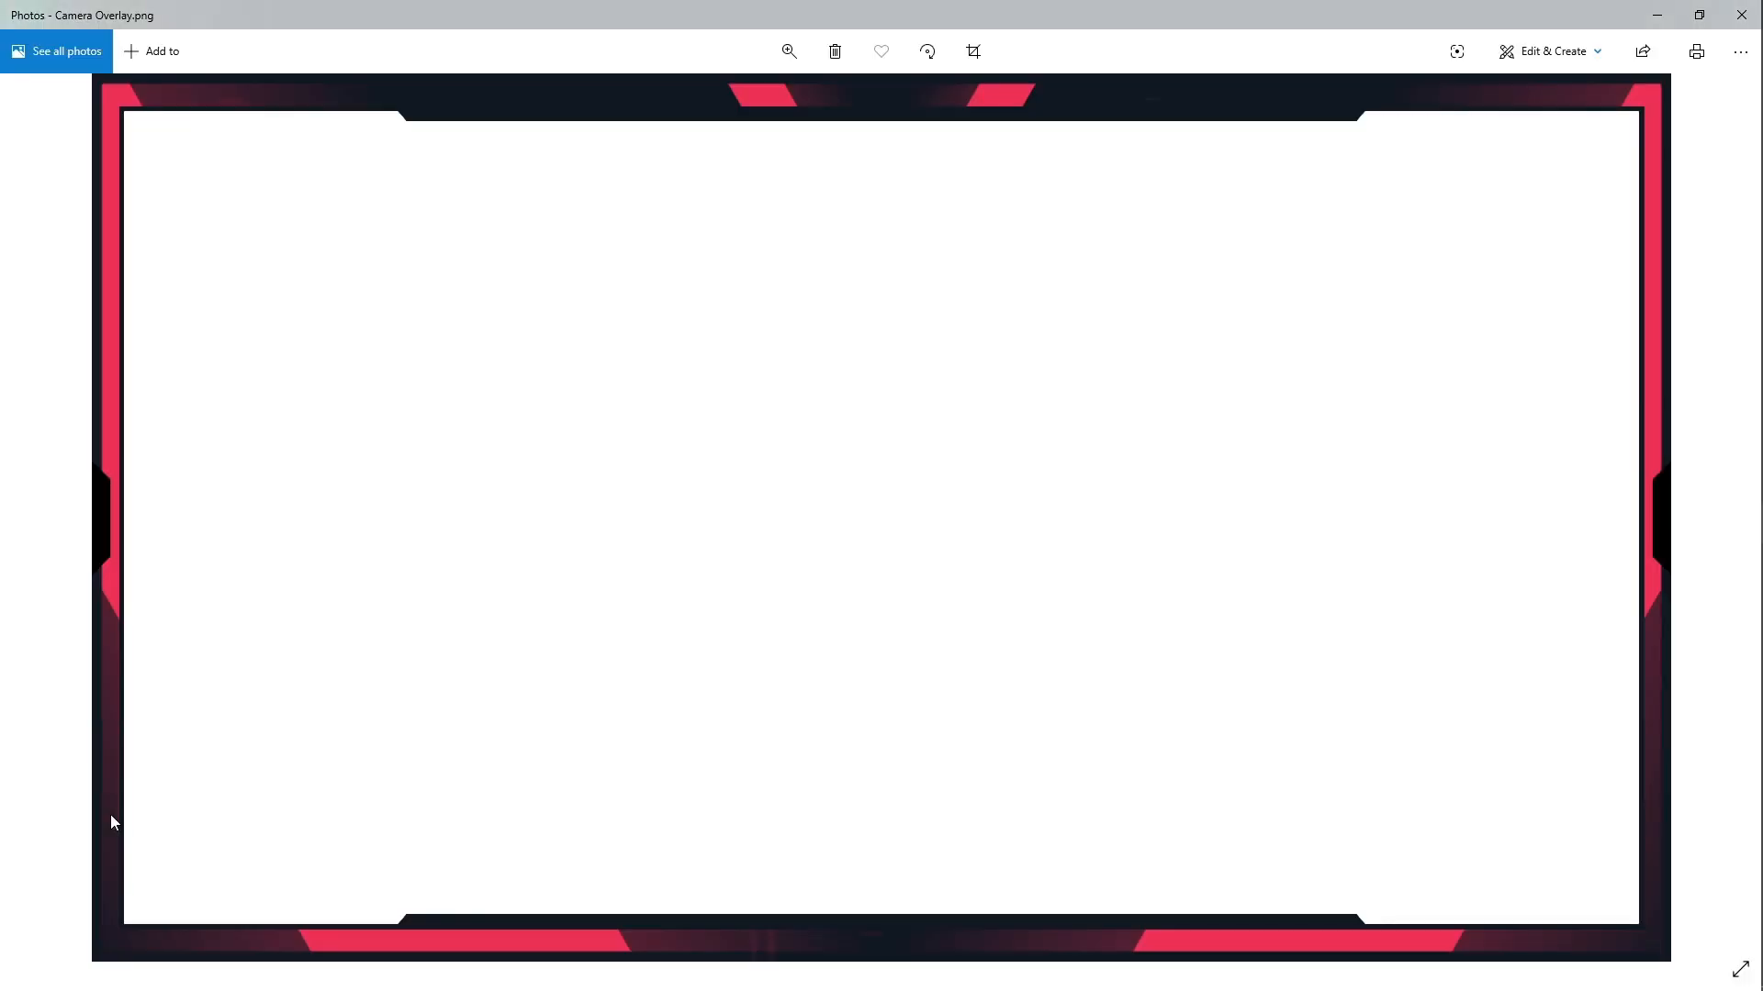
pyautogui.press('Right')
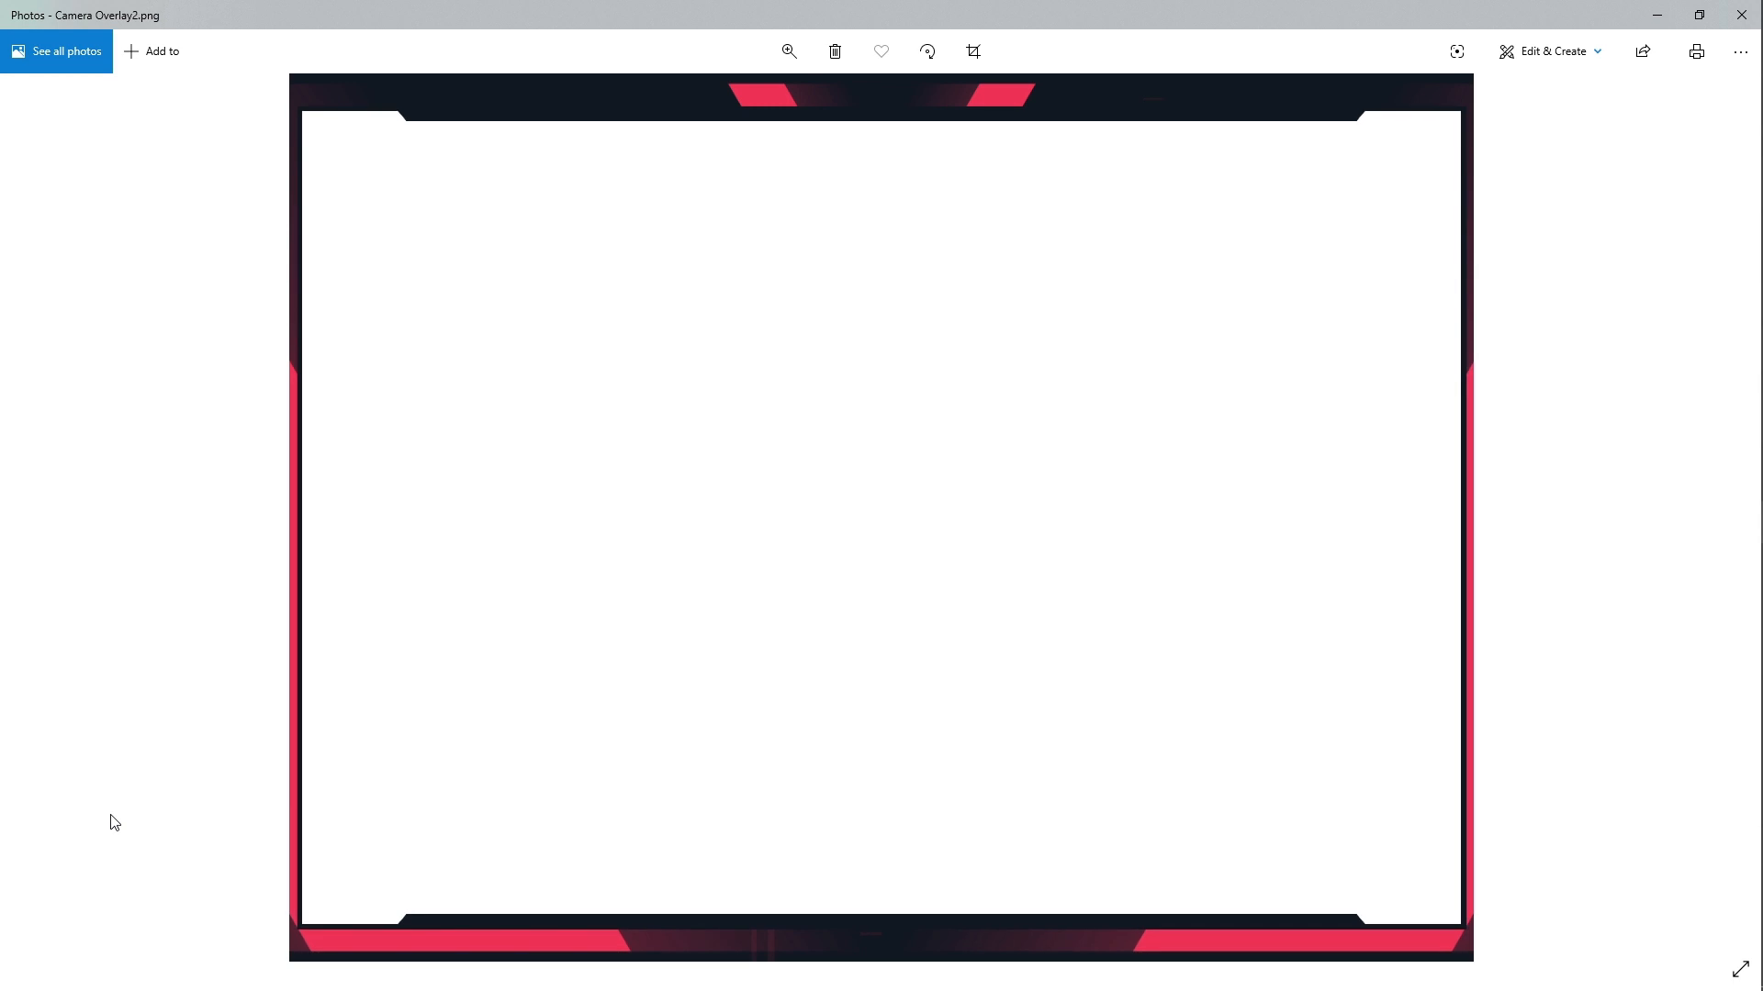
# View the remaining overlay images, from Intermission.png through the three labels bars and Offline.png to the last screens
pyautogui.press('Right')
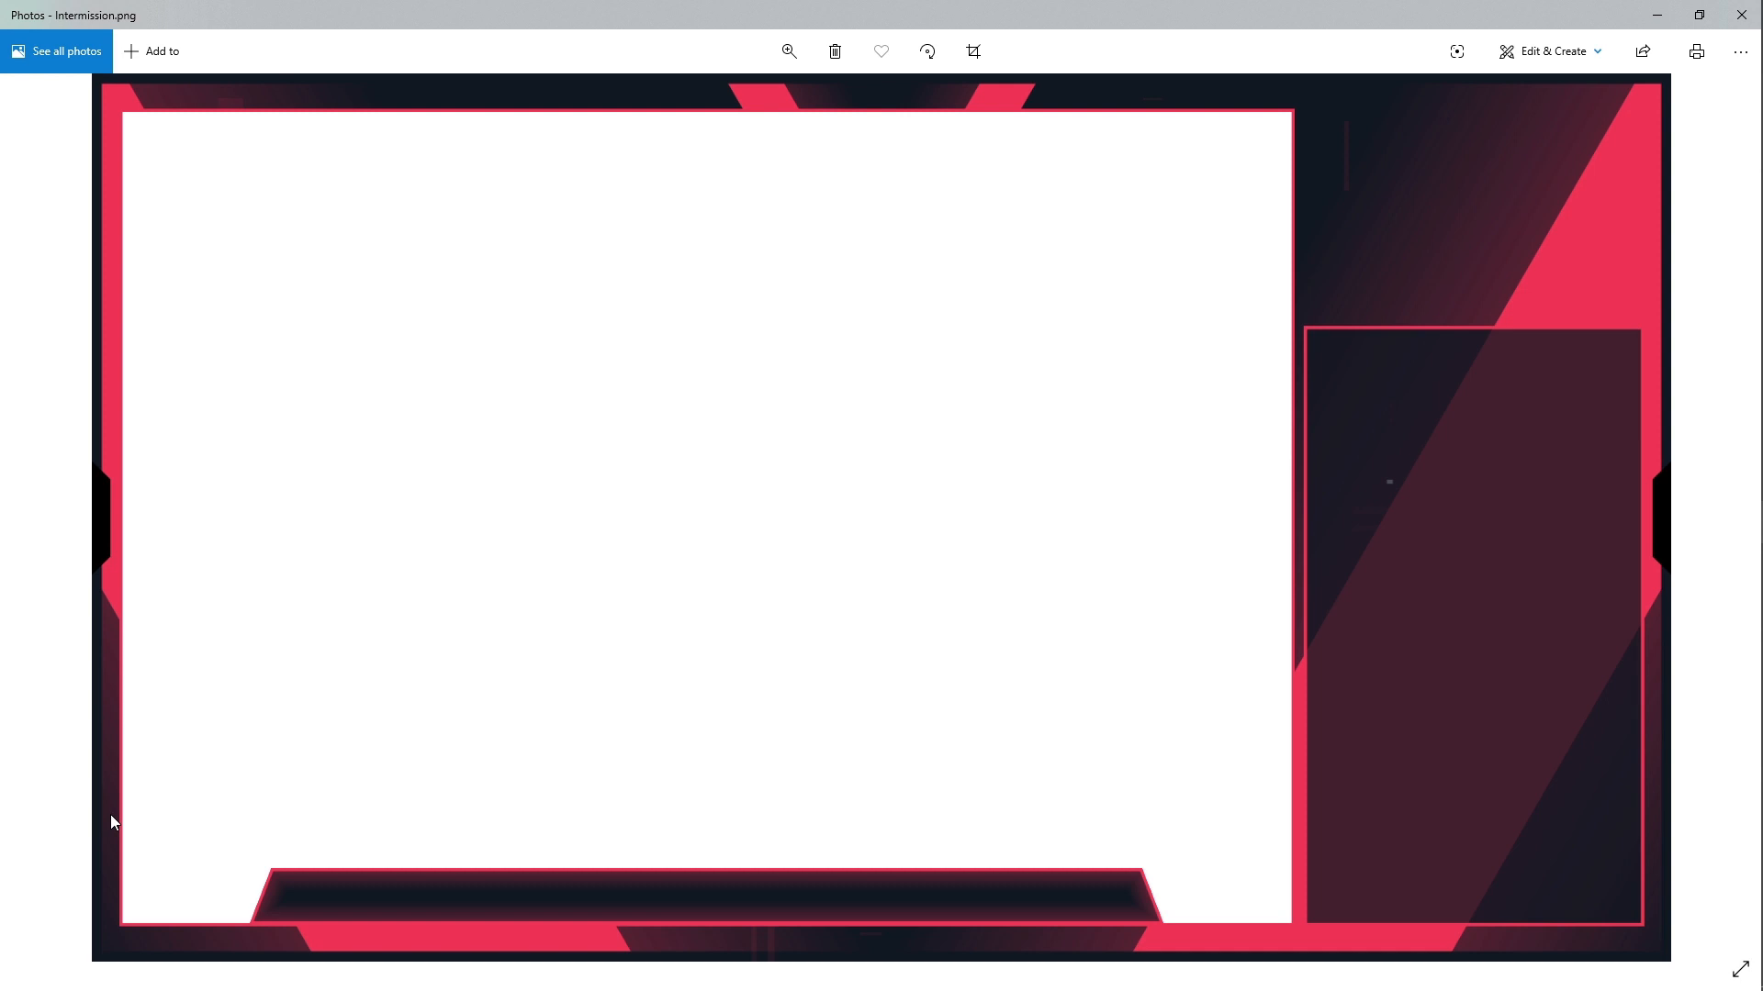
pyautogui.press('Right')
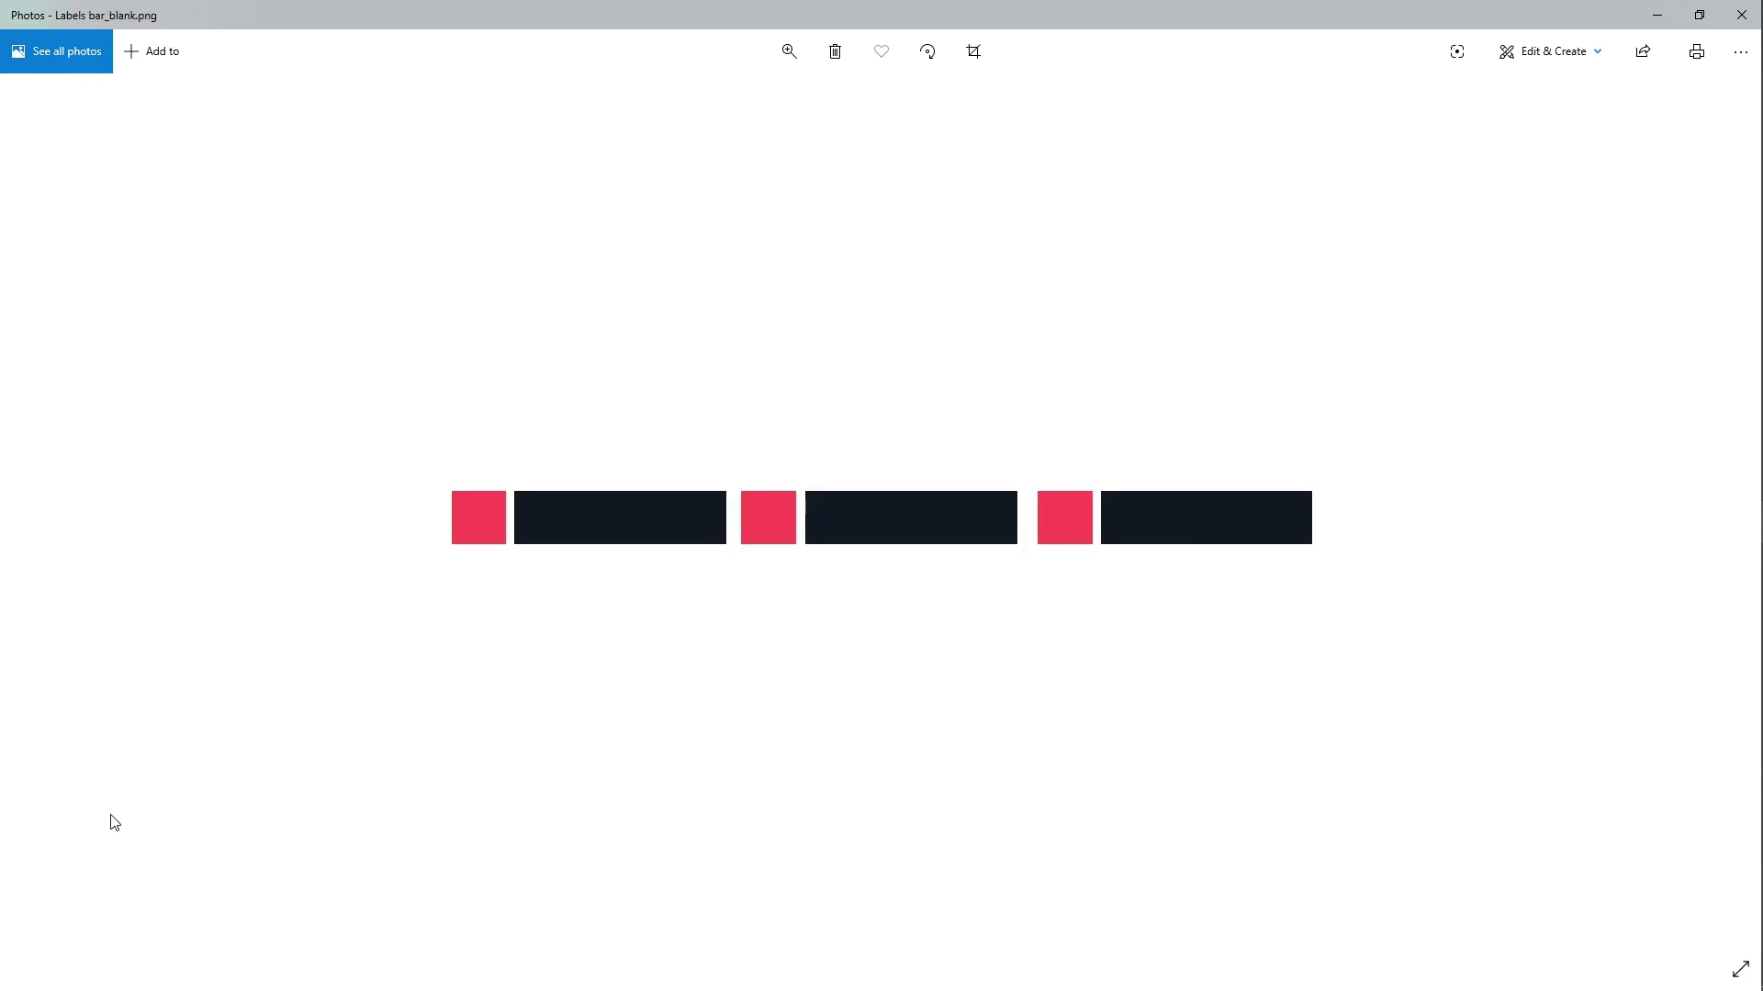
pyautogui.press('Right')
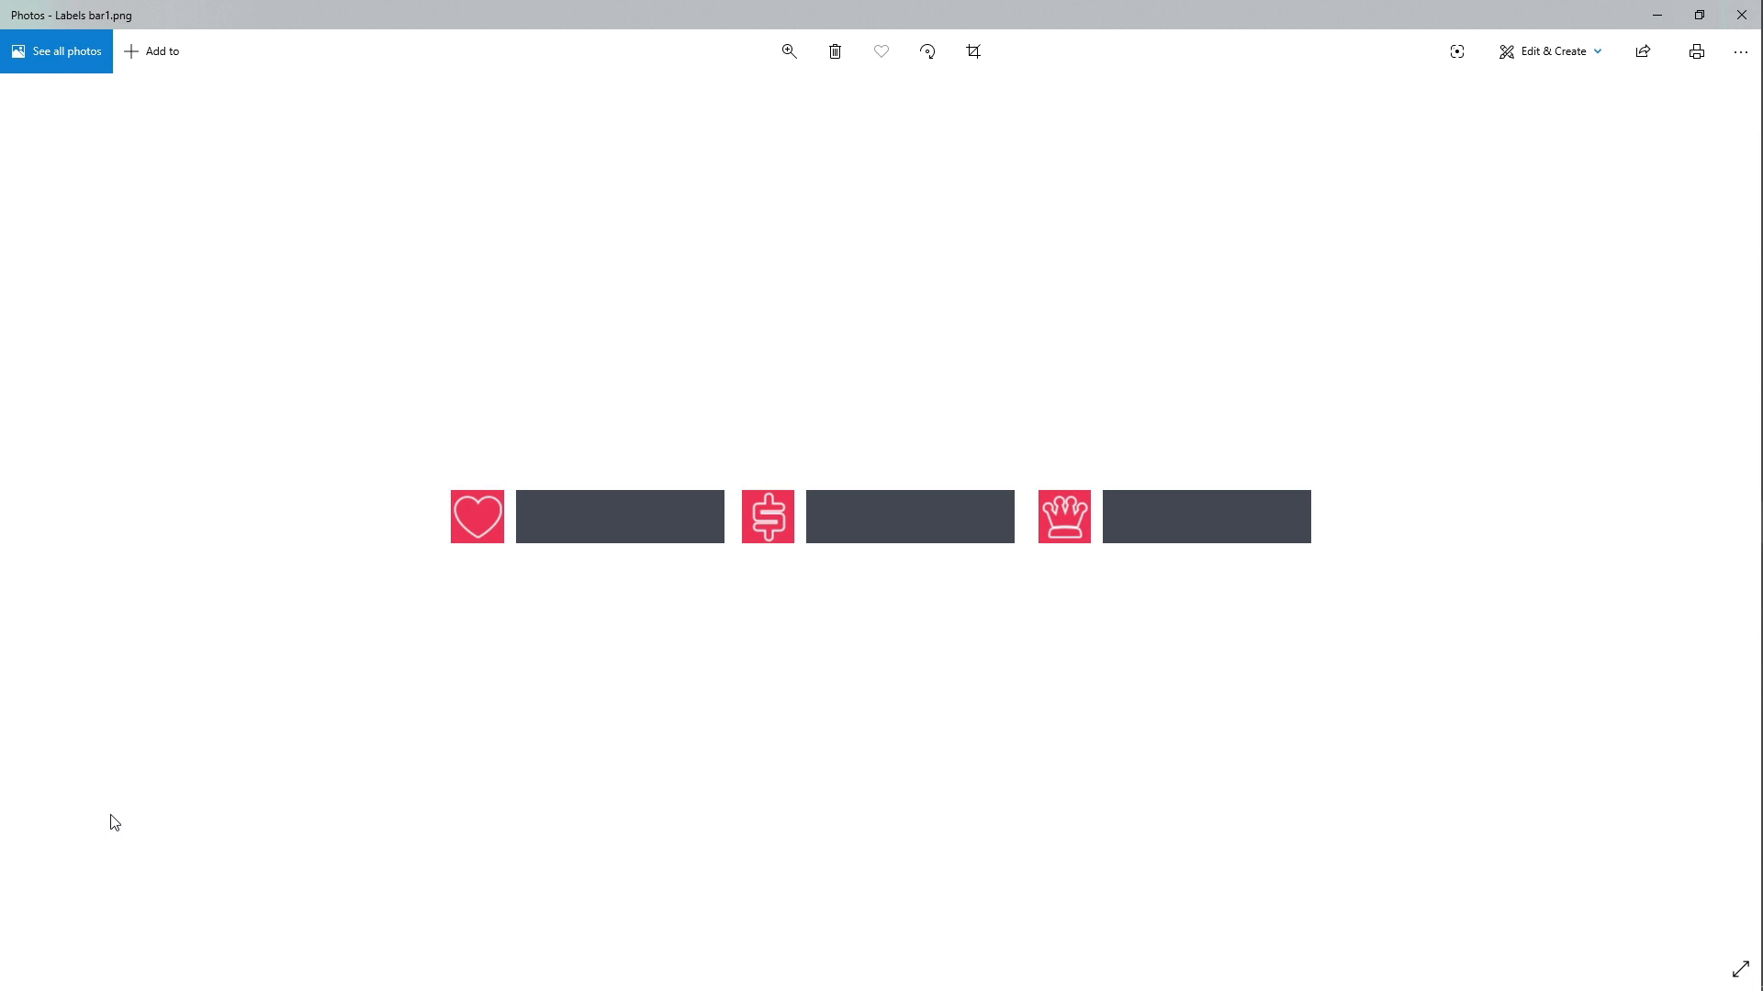
pyautogui.press('Right')
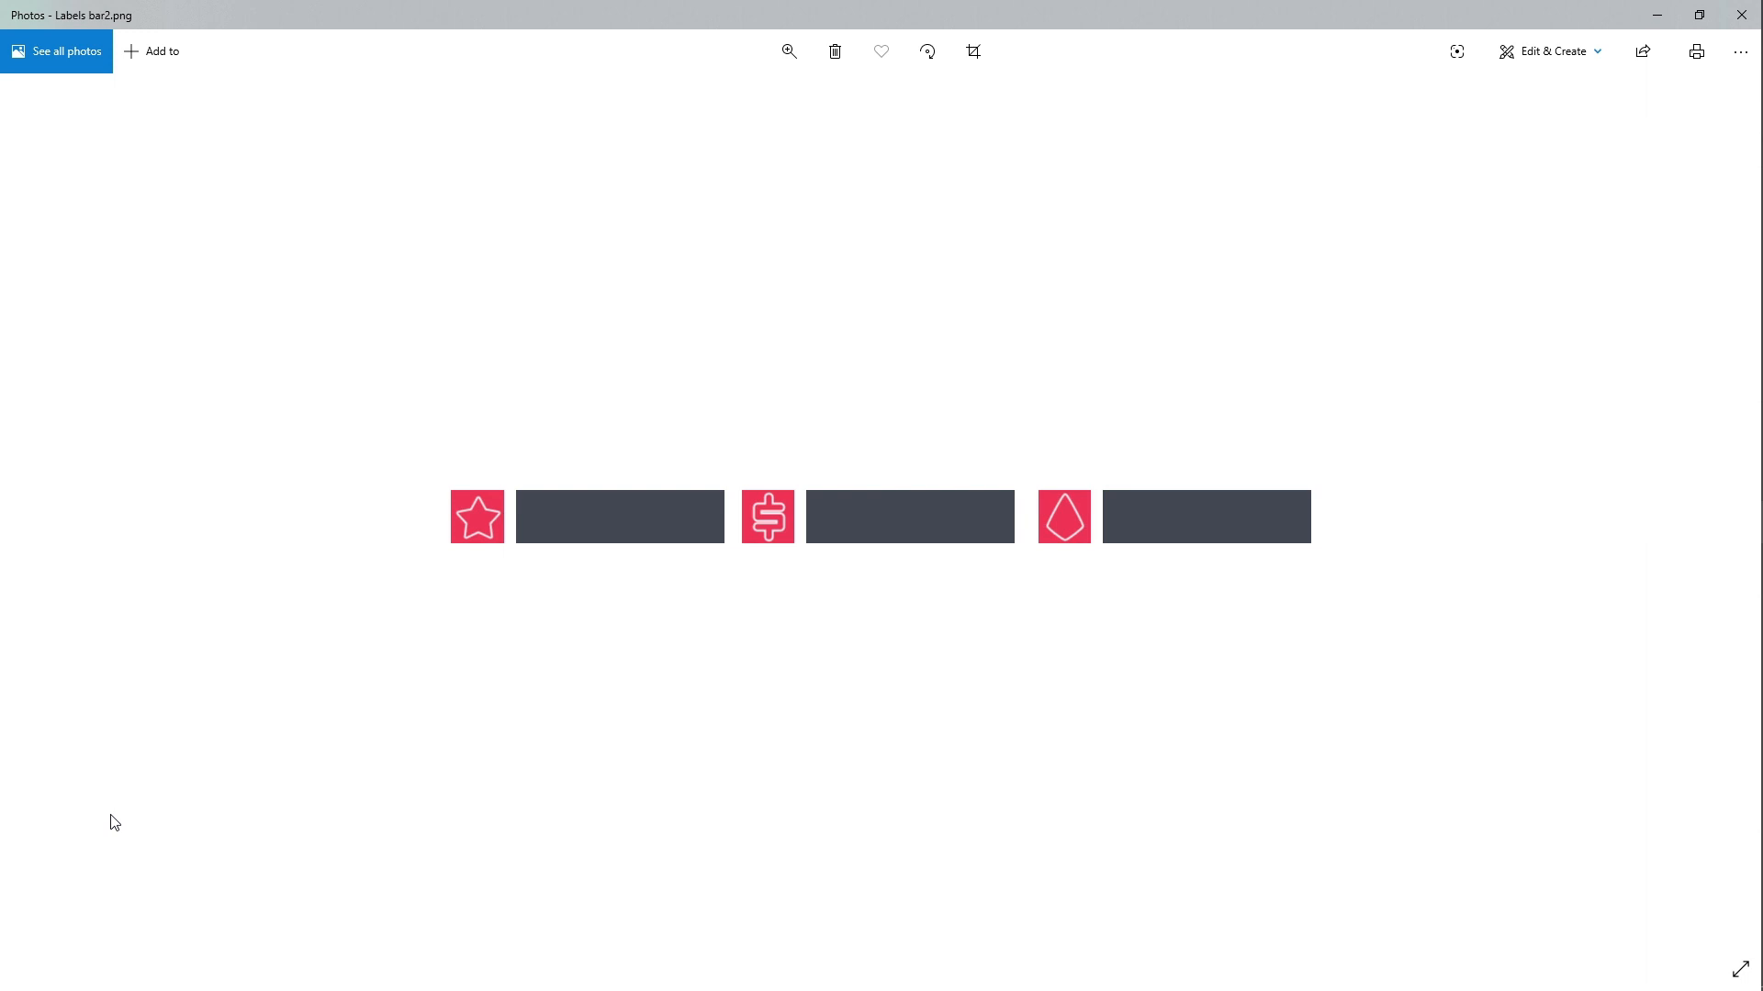
pyautogui.press('Right')
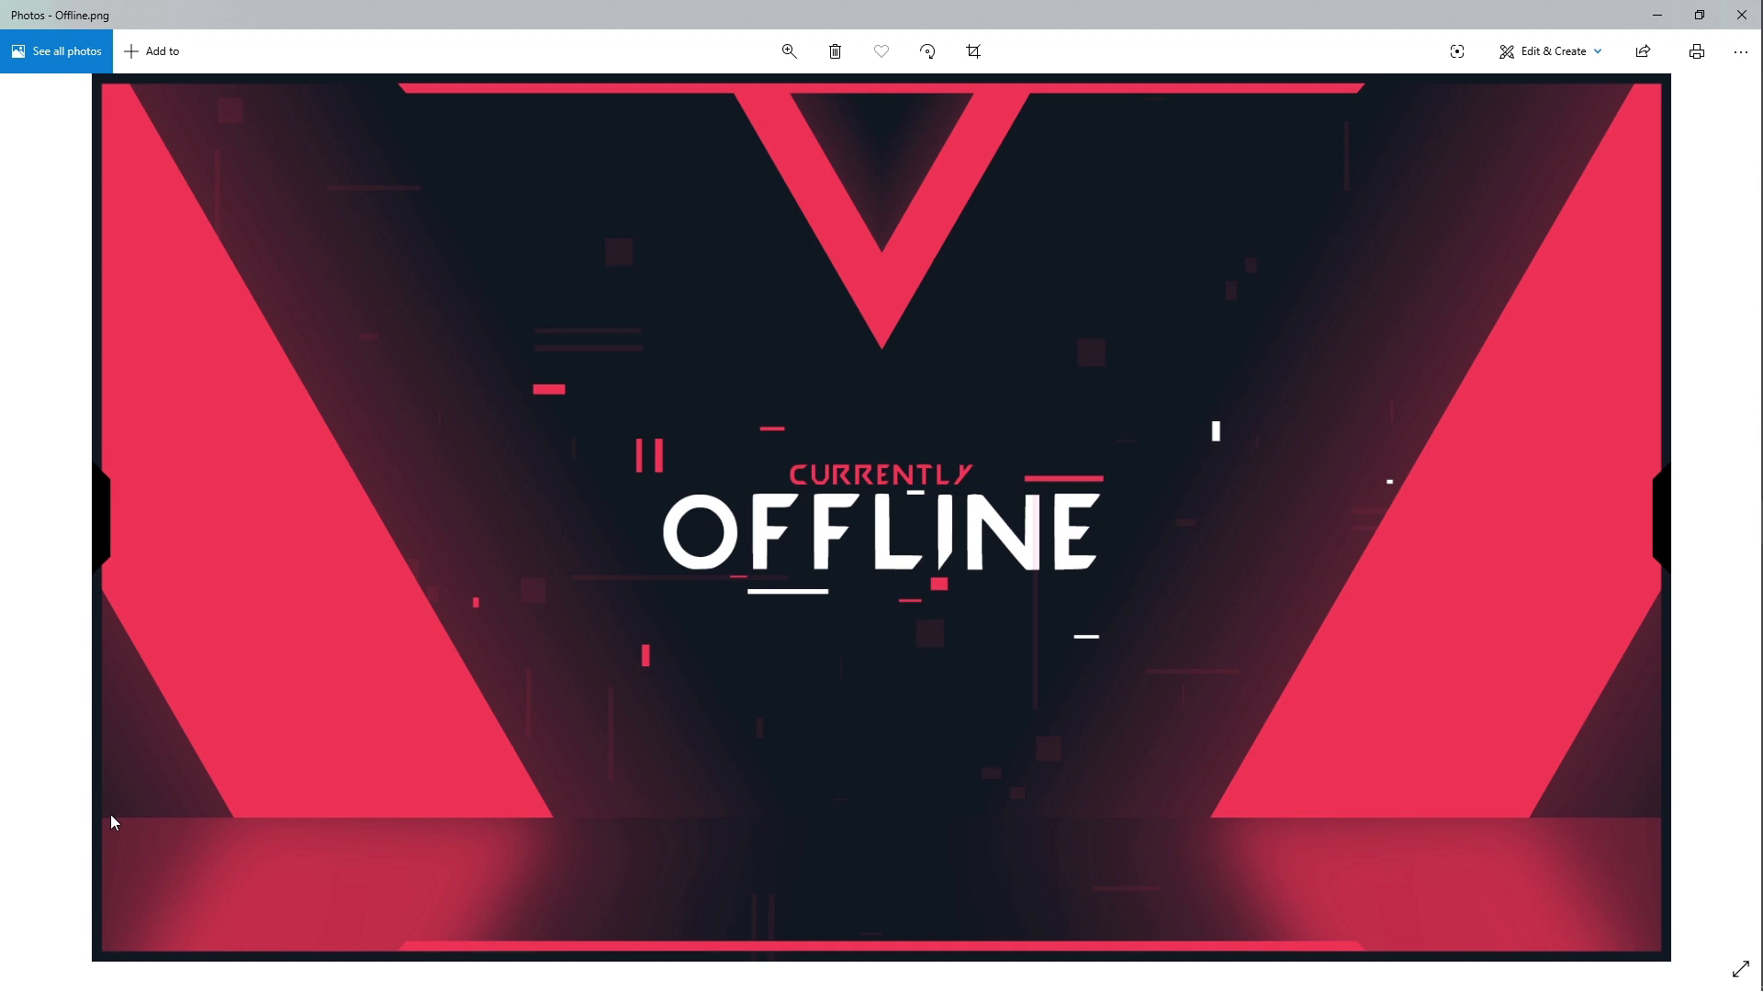
pyautogui.press('Right')
pyautogui.press('Right')
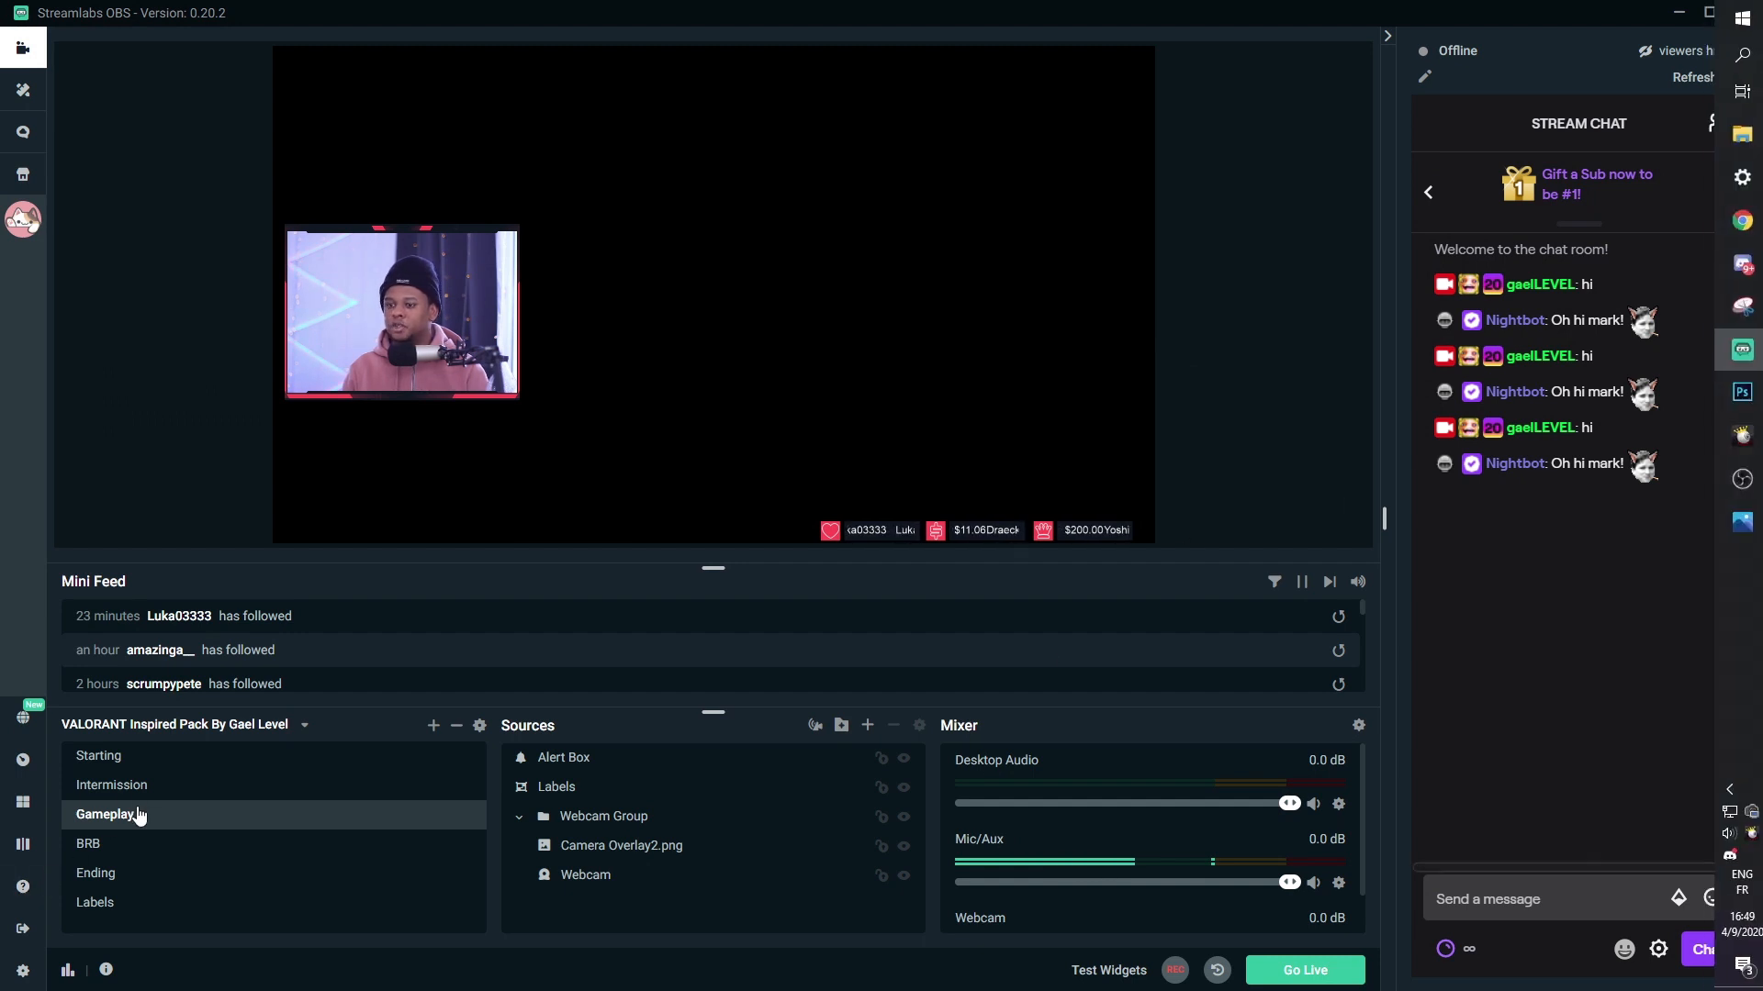
# Preview the Intermission scene in Streamlabs OBS, and switch to the overlay pack's Gumroad product page in Chrome
pyautogui.click(128, 787)
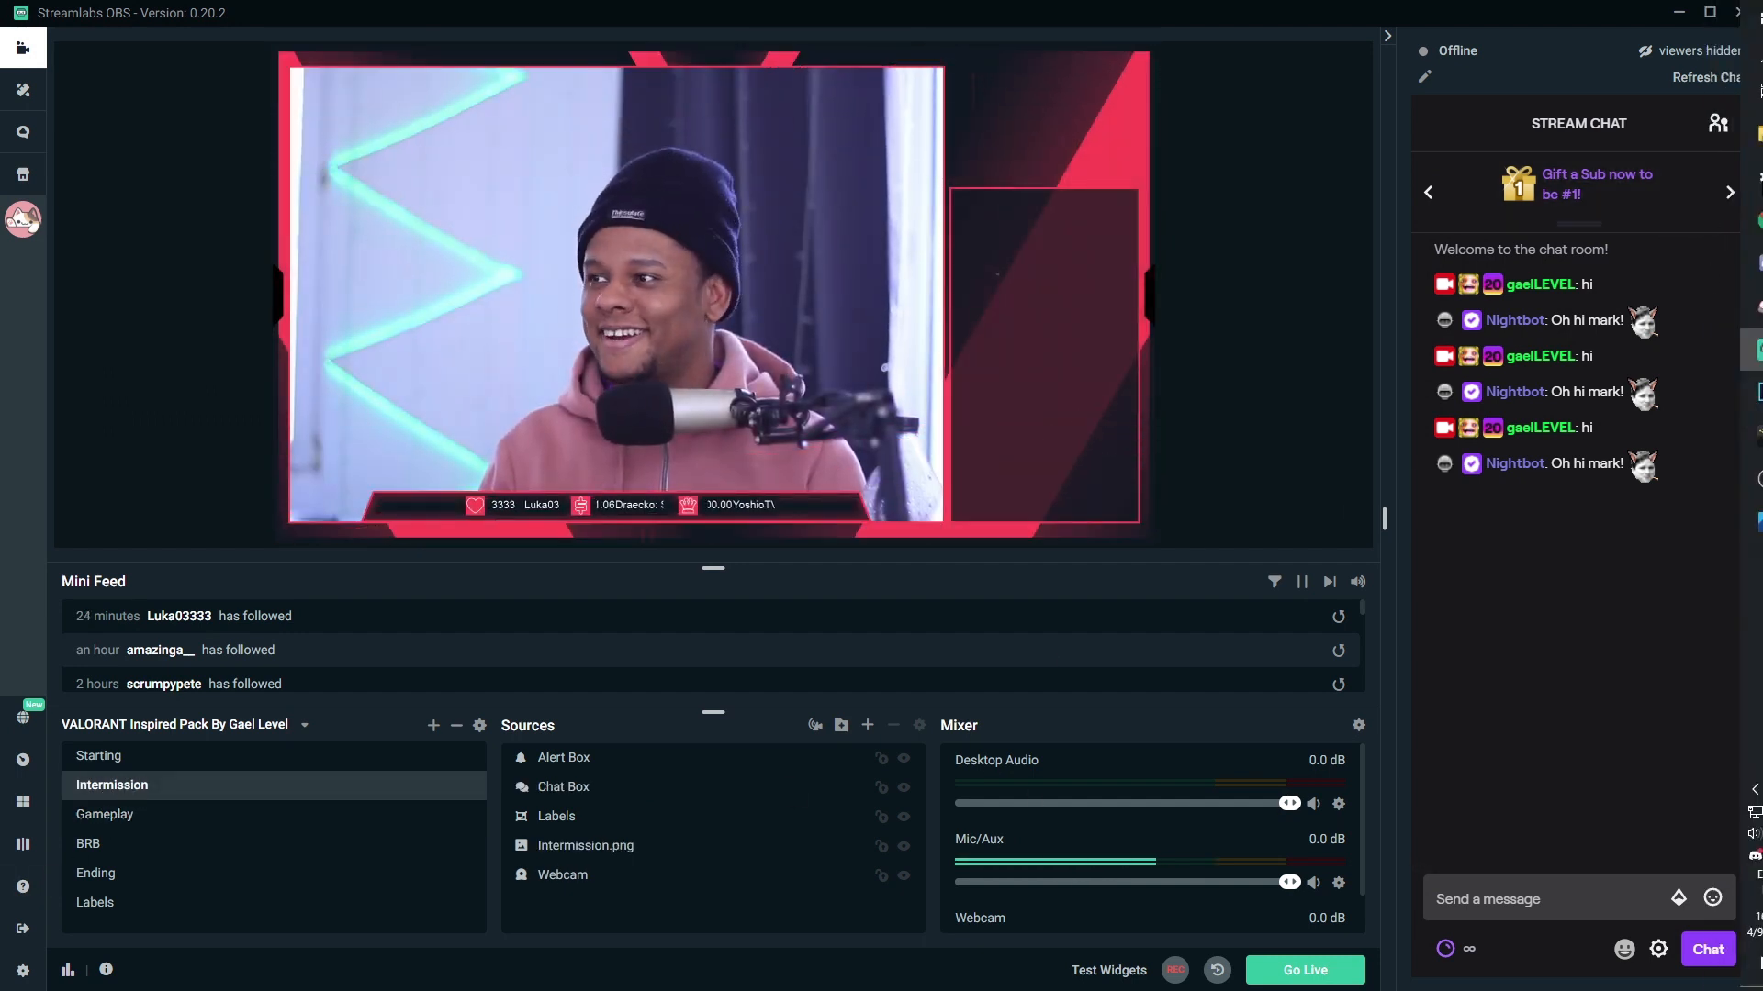
pyautogui.moveTo(1735, 213)
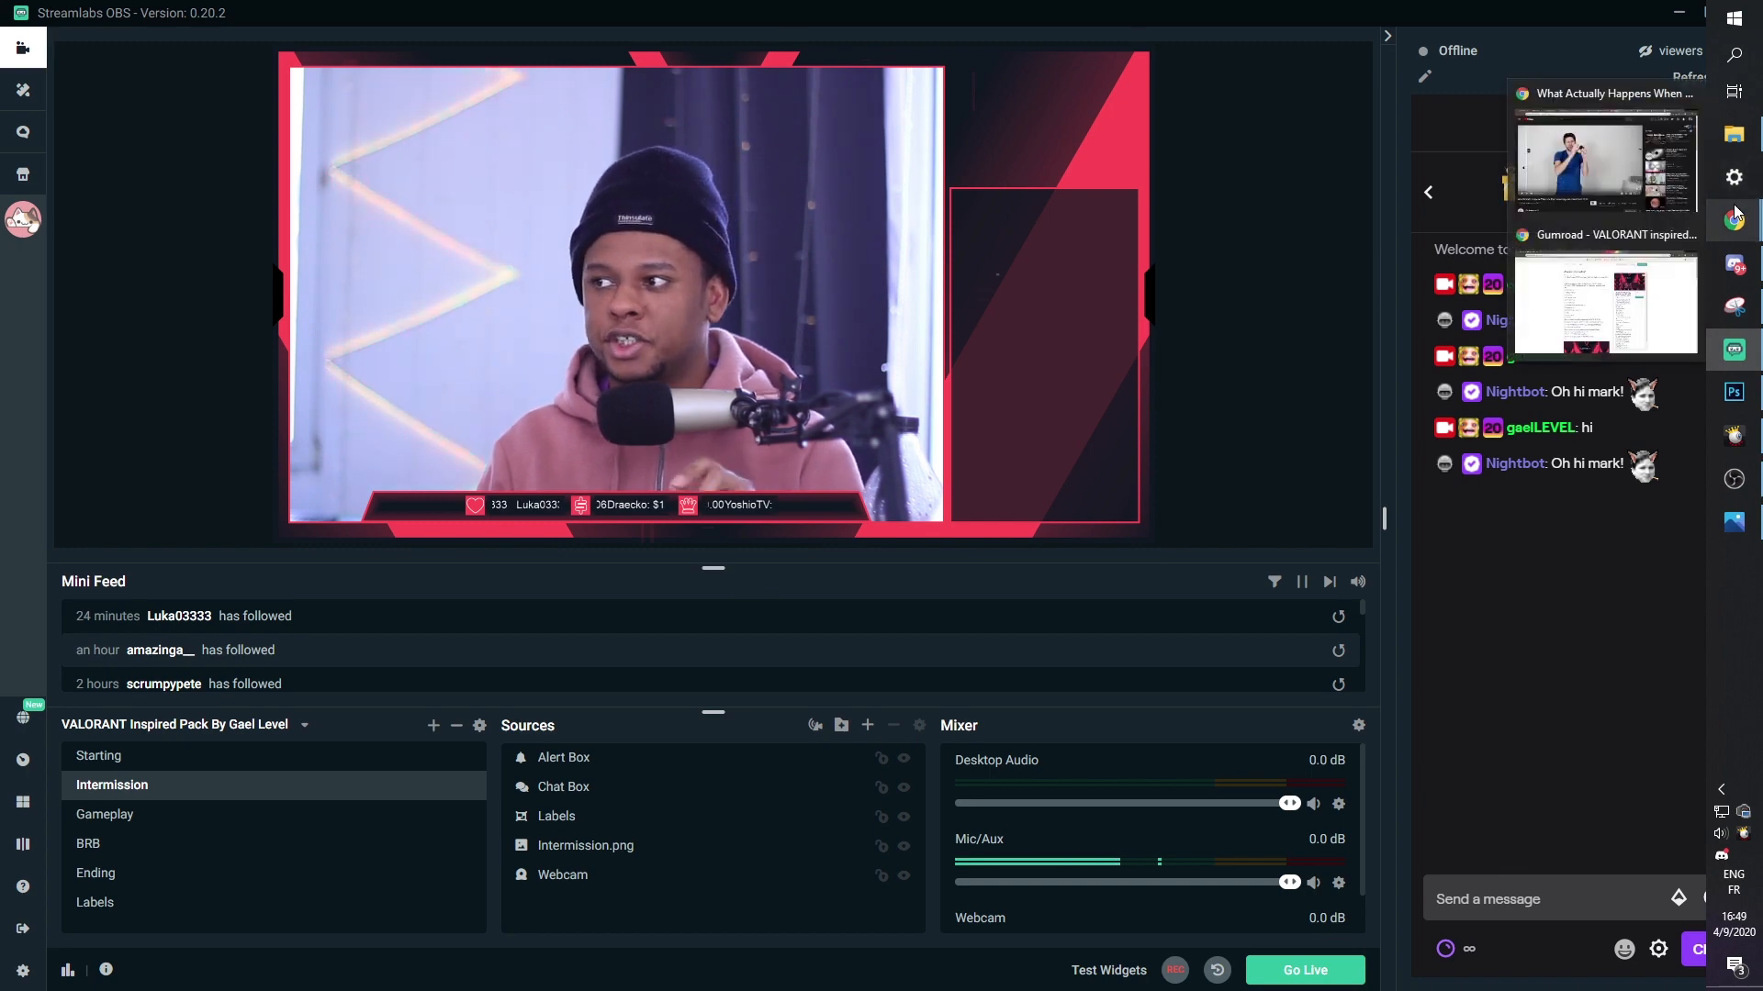
pyautogui.moveTo(1601, 332)
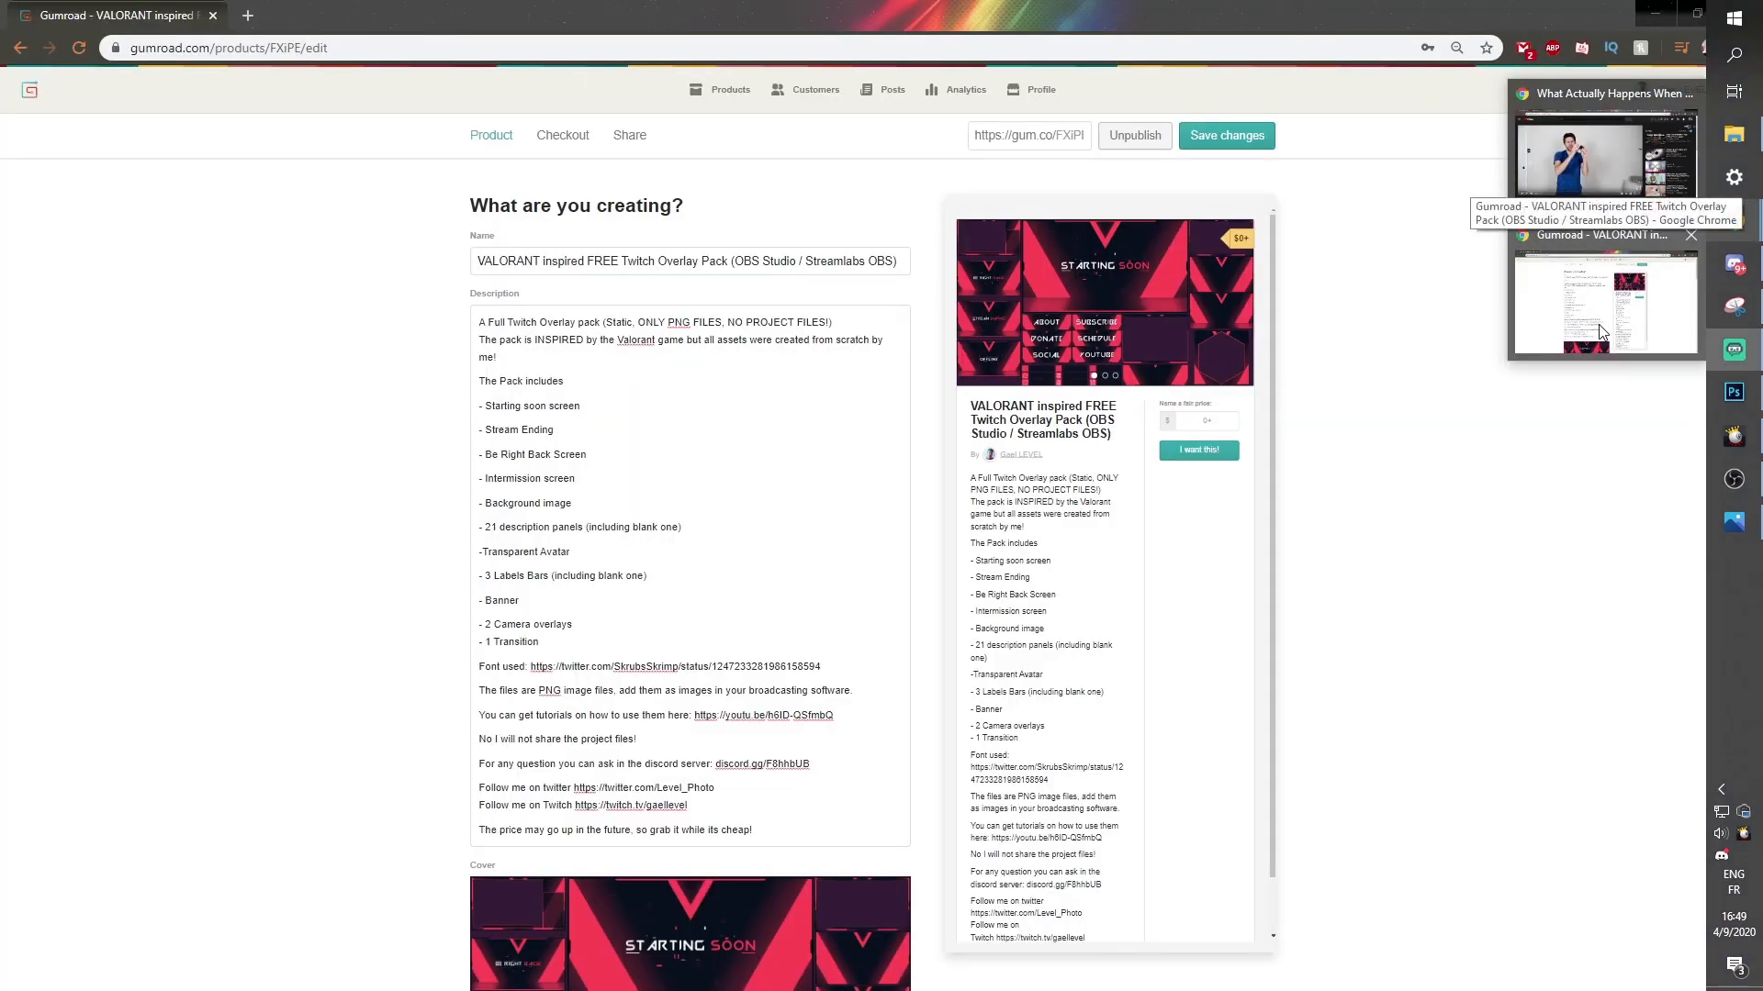
pyautogui.click(1602, 332)
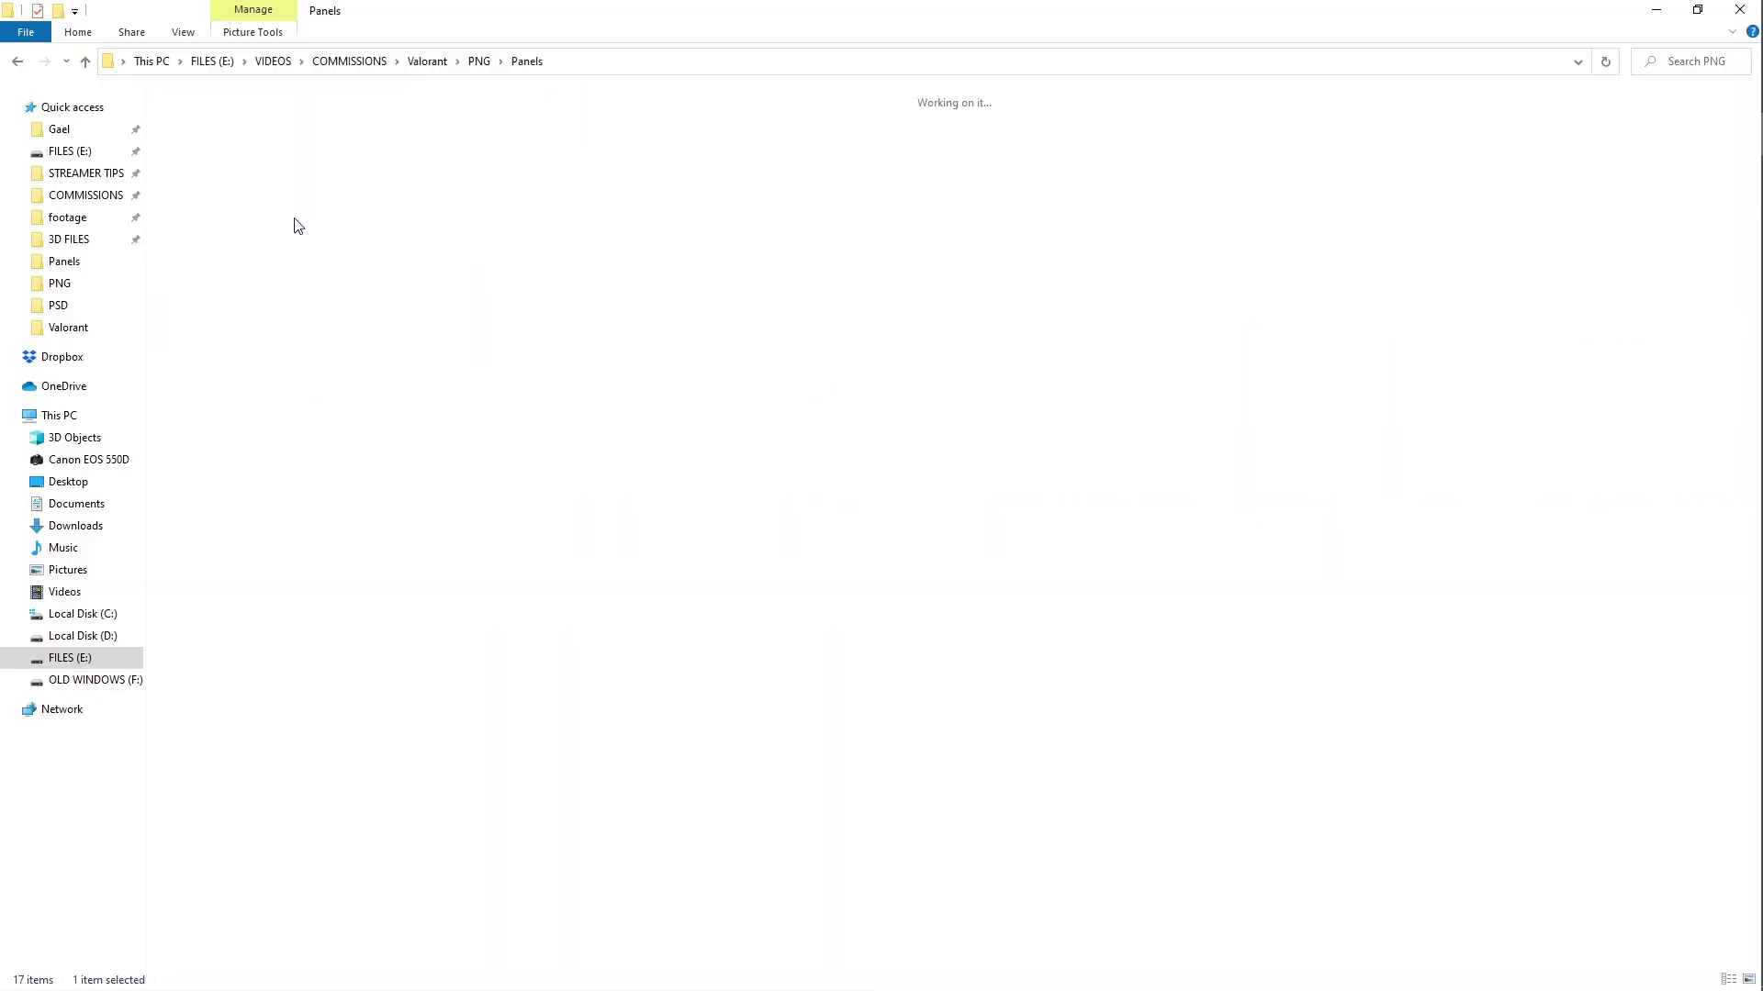
# Open About.png from the Panels folder in Photos and view the panel images through to Website.png
pyautogui.click(288, 250)
pyautogui.doubleClick(288, 249)
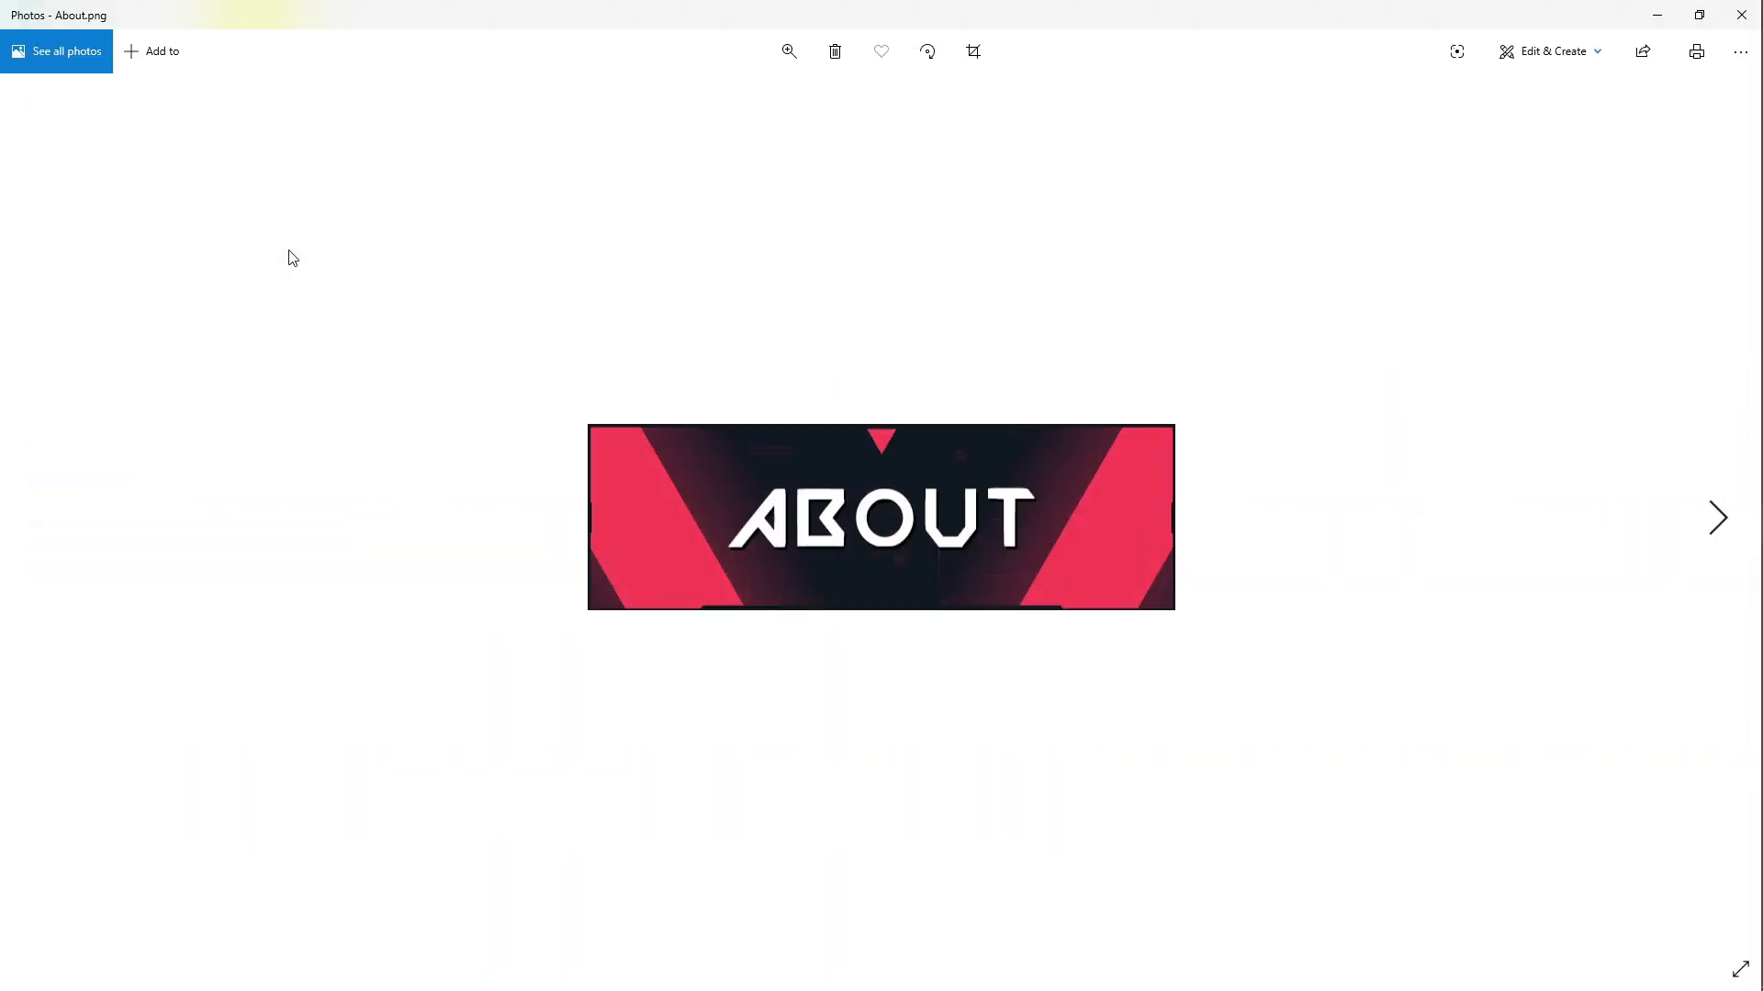
pyautogui.press('Right')
pyautogui.press('Right')
pyautogui.press('Right')
pyautogui.press('Right')
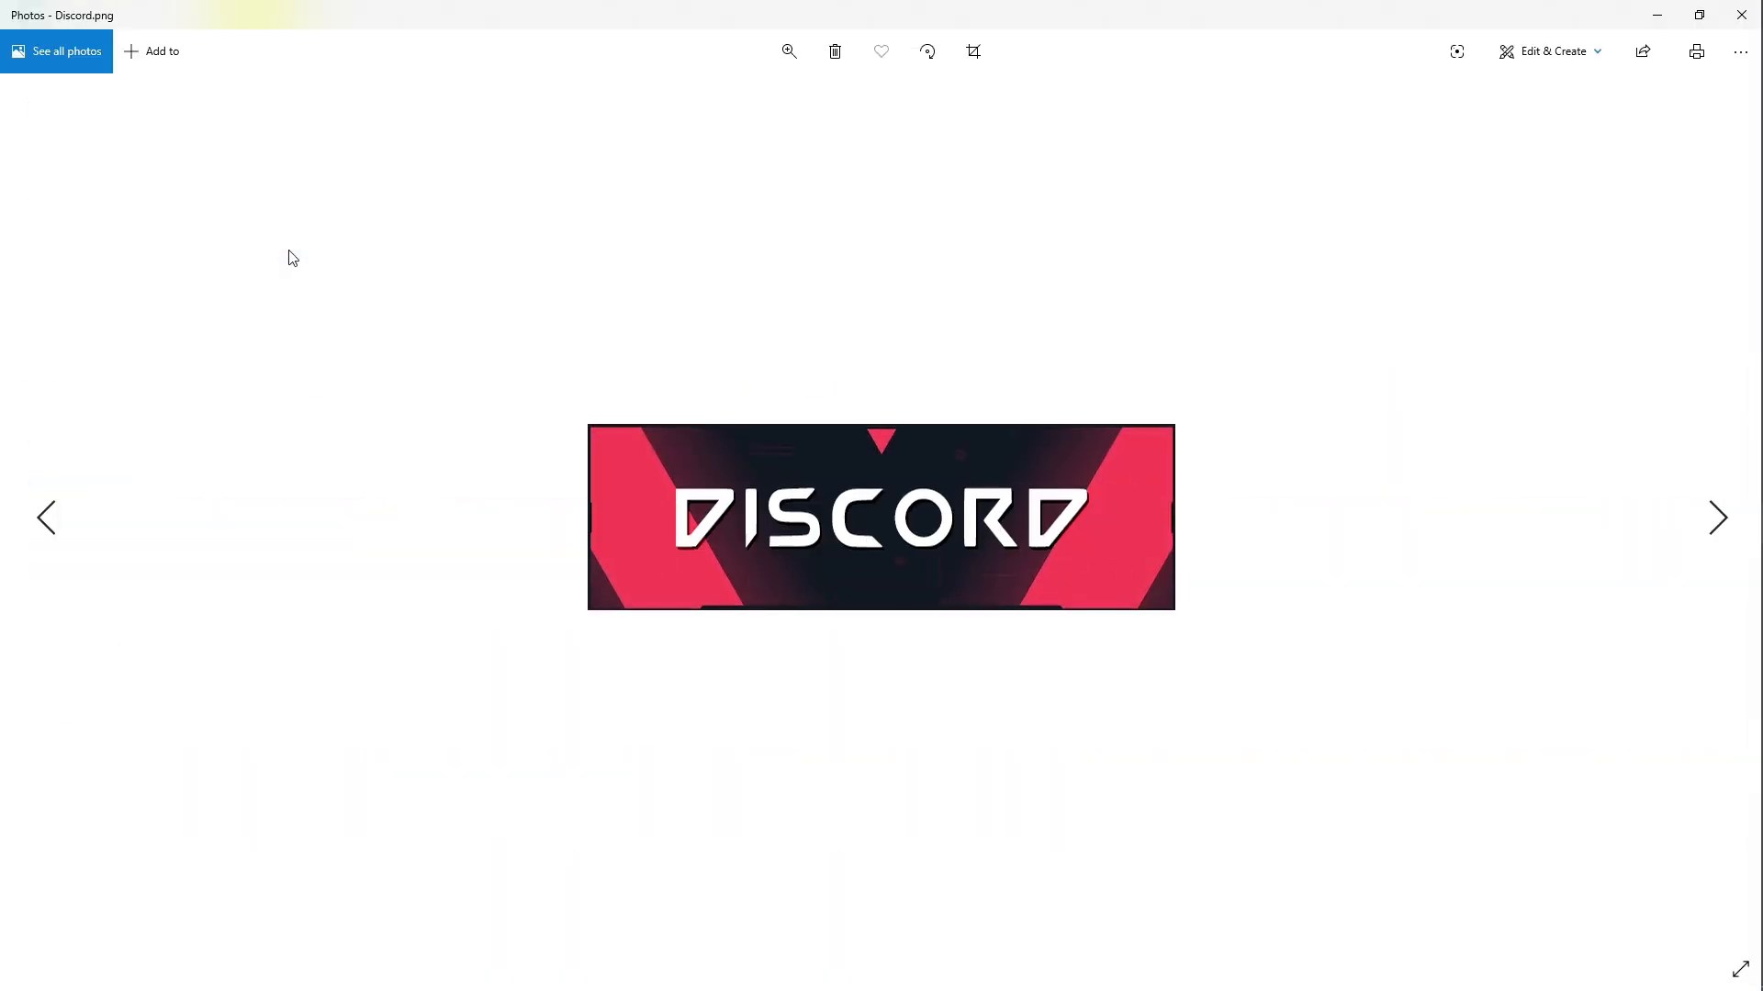
pyautogui.press('Right')
pyautogui.press('Right')
pyautogui.press('Right')
pyautogui.press('Right')
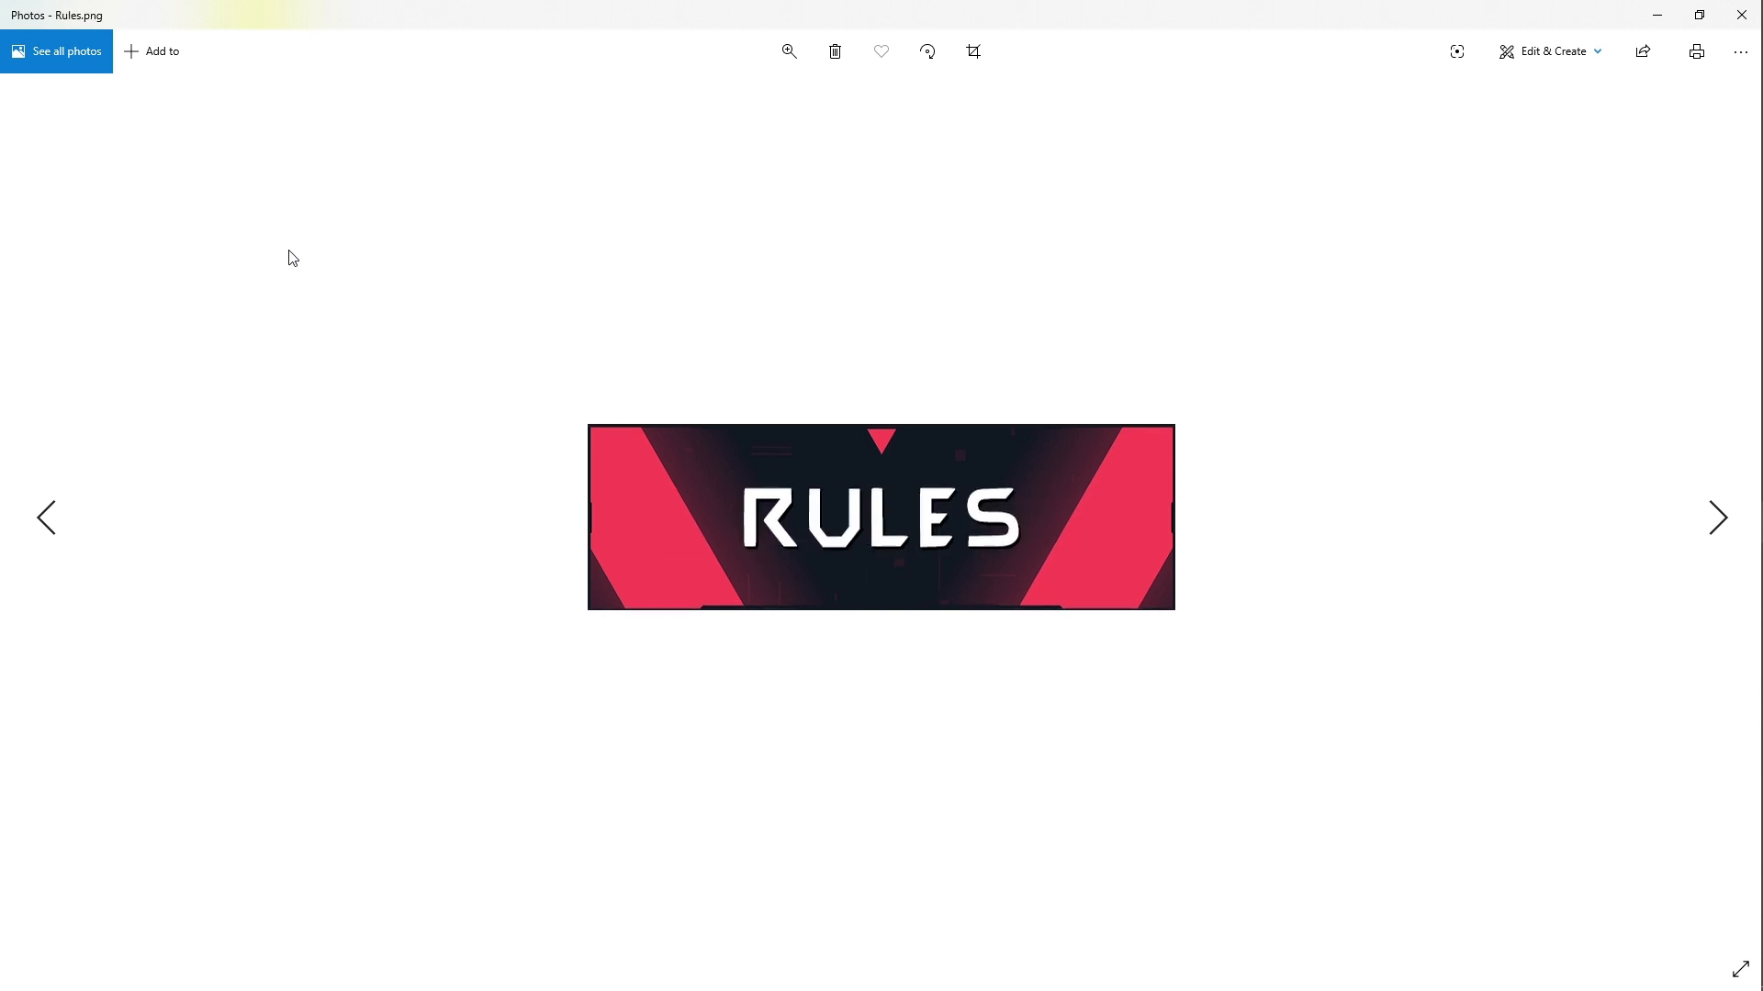
pyautogui.press('Right')
pyautogui.press('Right')
pyautogui.press('Right')
pyautogui.press('Right')
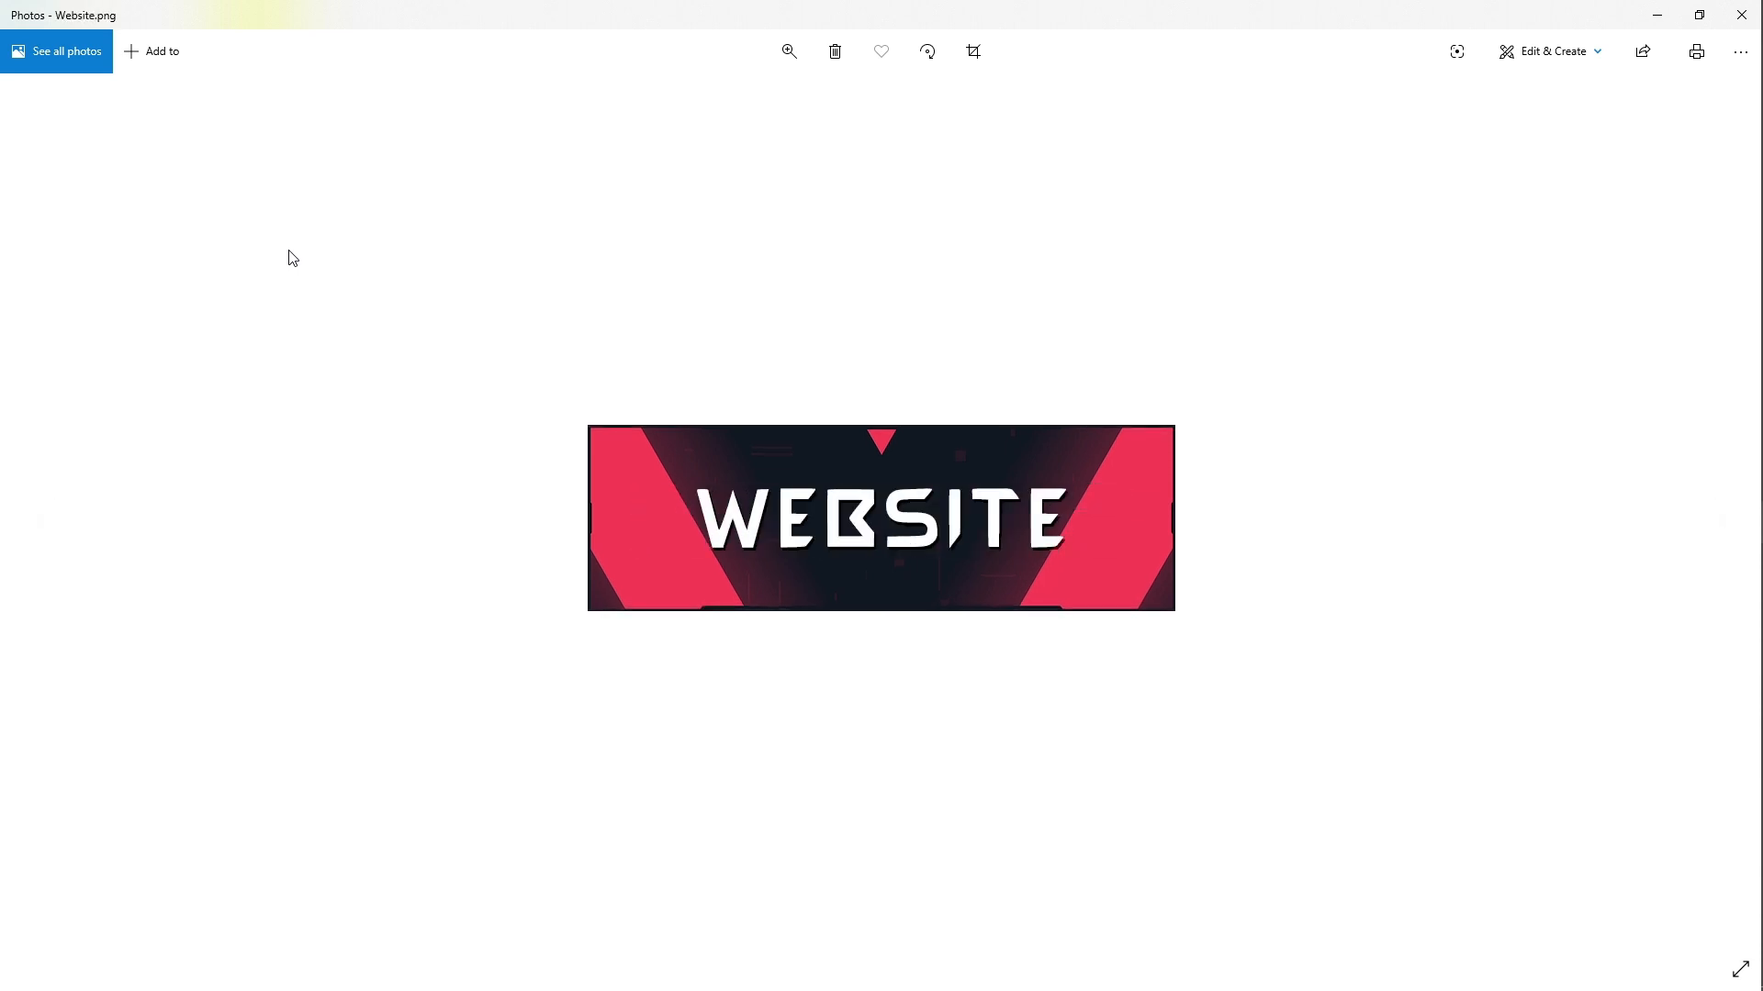
# Go back through the panel images to commands.png and show the empty panel, Blank.png
pyautogui.press('Left')
pyautogui.press('Left')
pyautogui.press('Left')
pyautogui.press('Left')
pyautogui.press('Left')
pyautogui.press('Left')
pyautogui.press('Left')
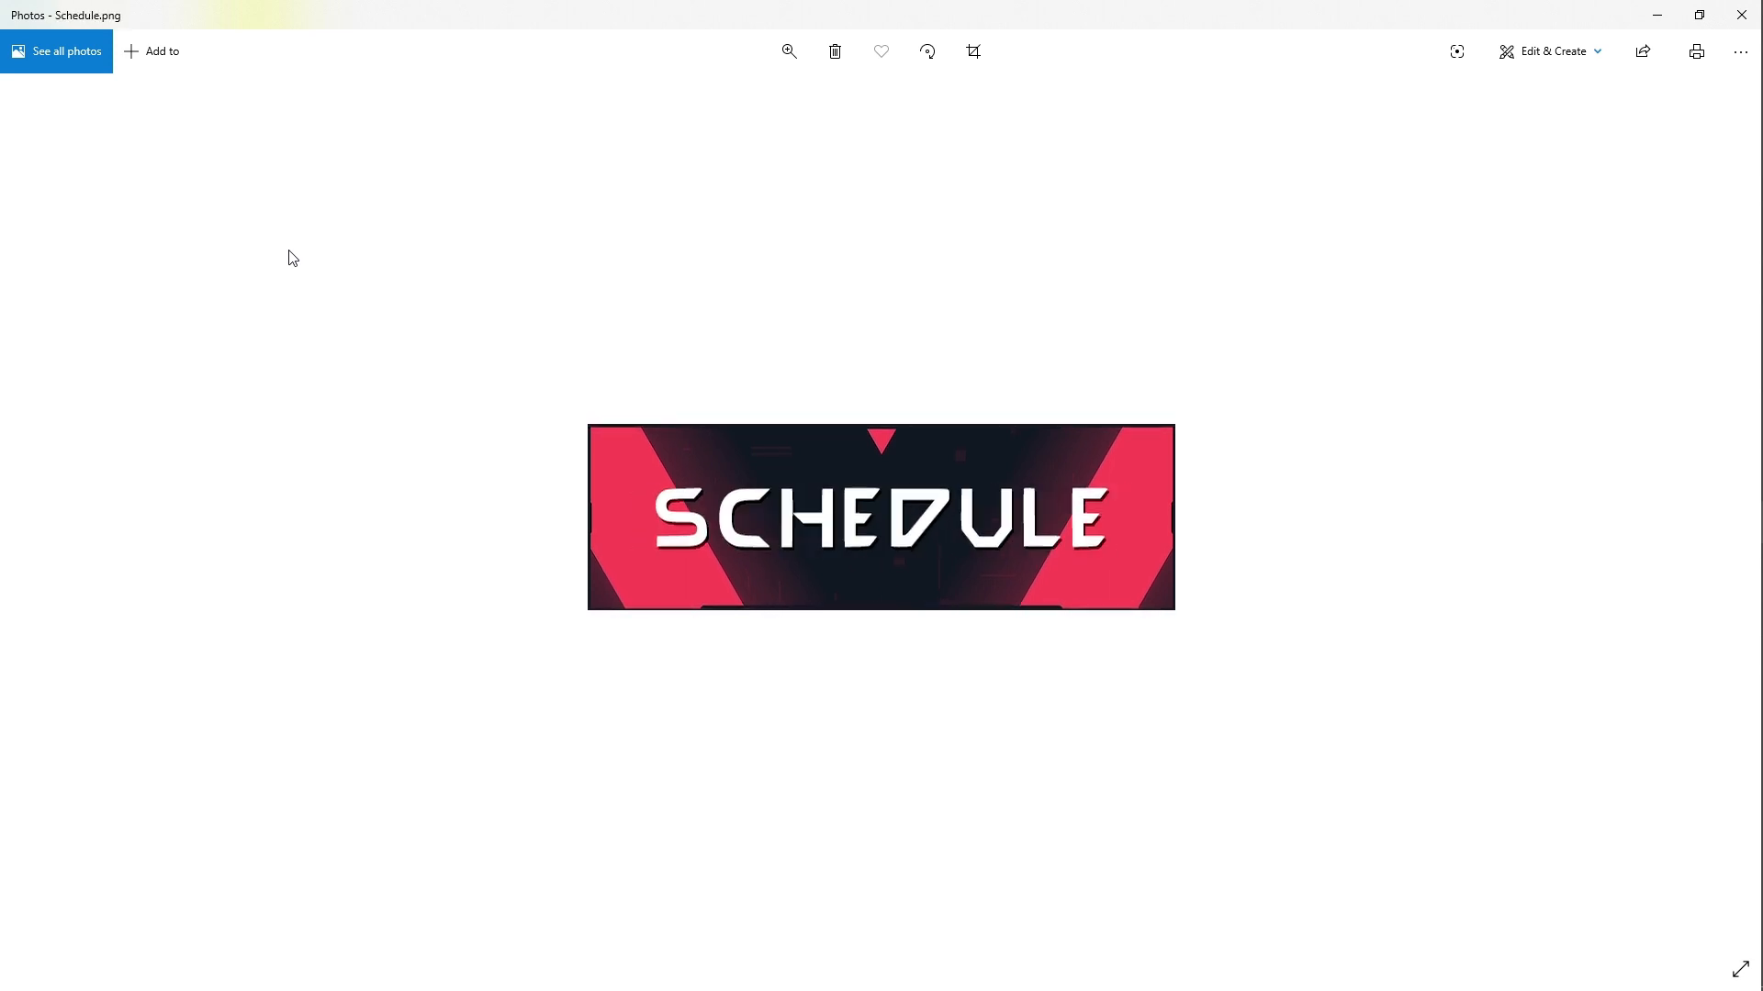
pyautogui.press('Left')
pyautogui.press('Left')
pyautogui.press('Left')
pyautogui.press('Left')
pyautogui.press('Left')
pyautogui.press('Left')
pyautogui.press('Left')
pyautogui.press('Left')
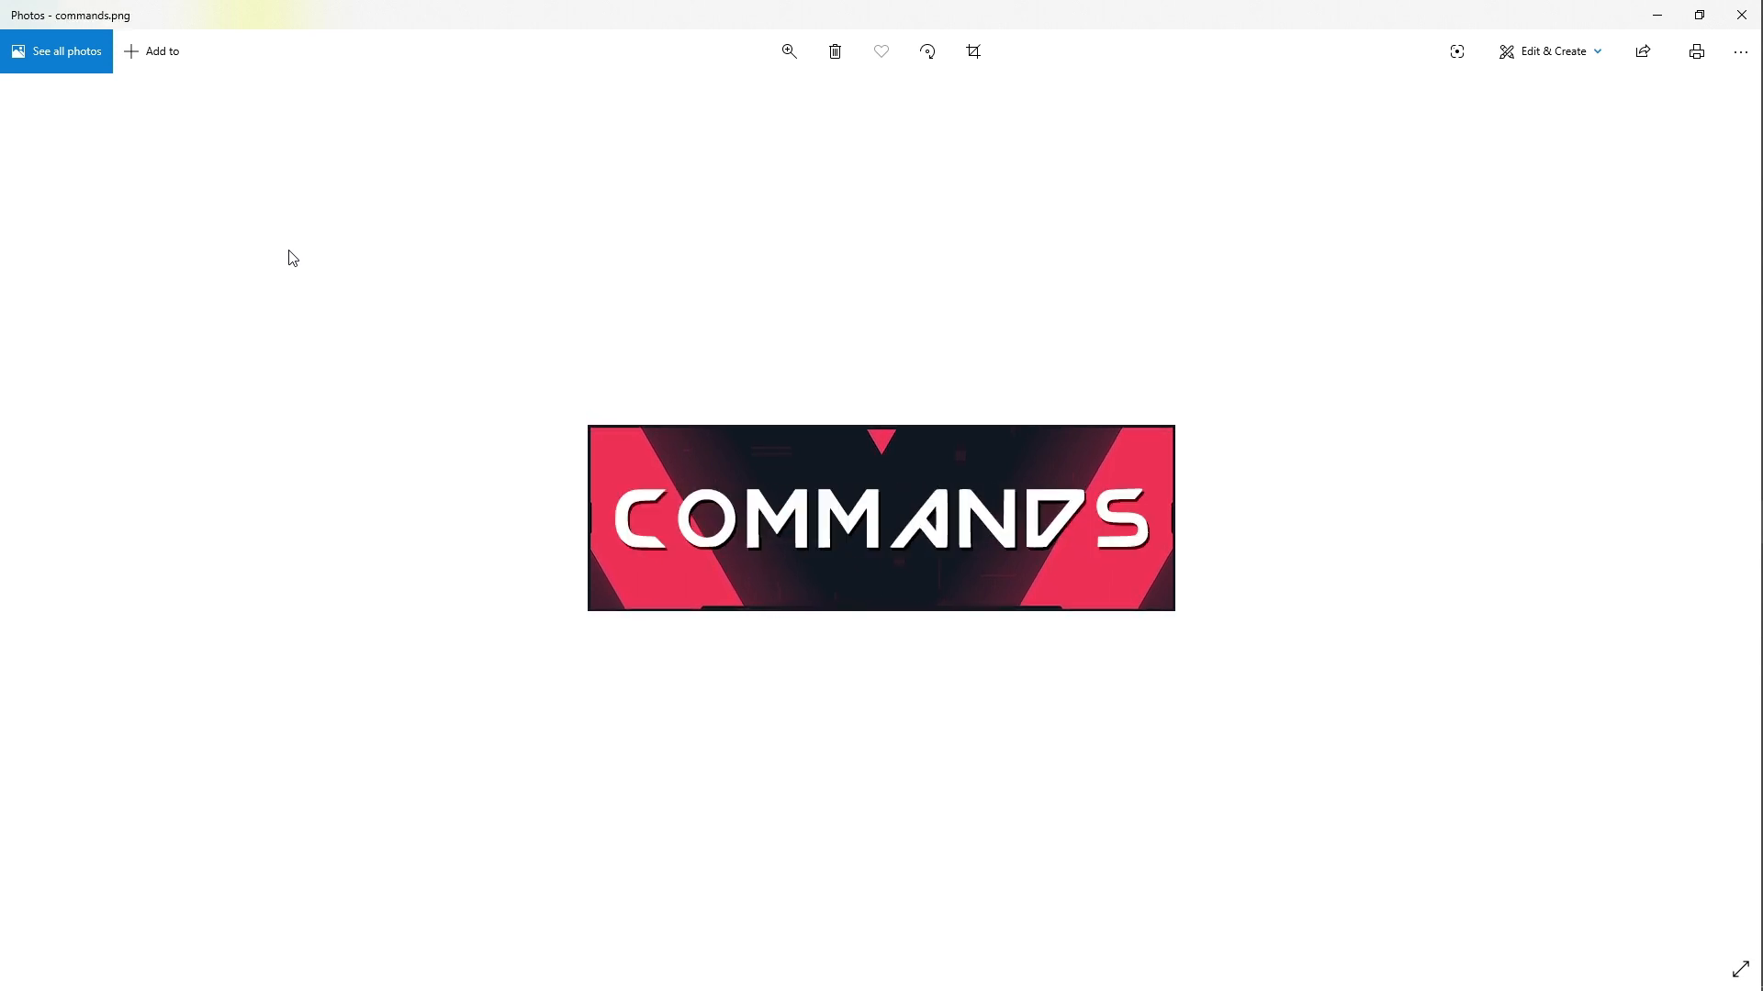
pyautogui.press('Right')
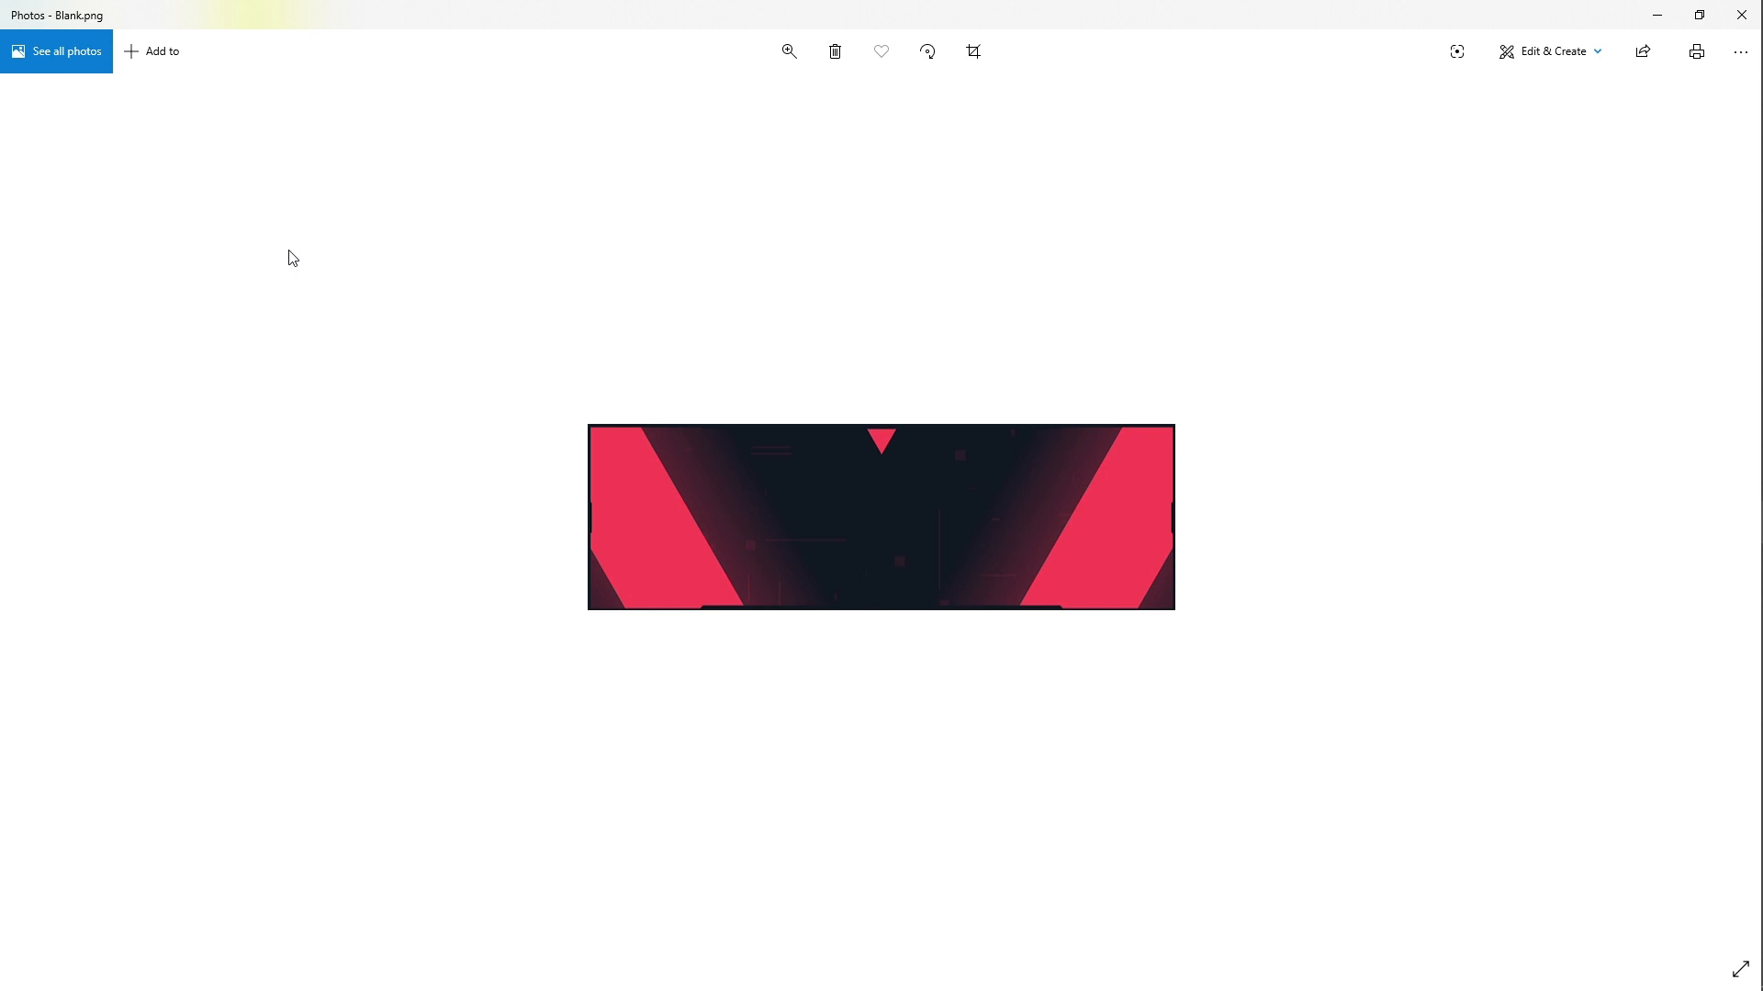
# Return to Streamlabs OBS and switch to the Starting scene to preview the animated transition
pyautogui.click(1657, 15)
pyautogui.click(125, 762)
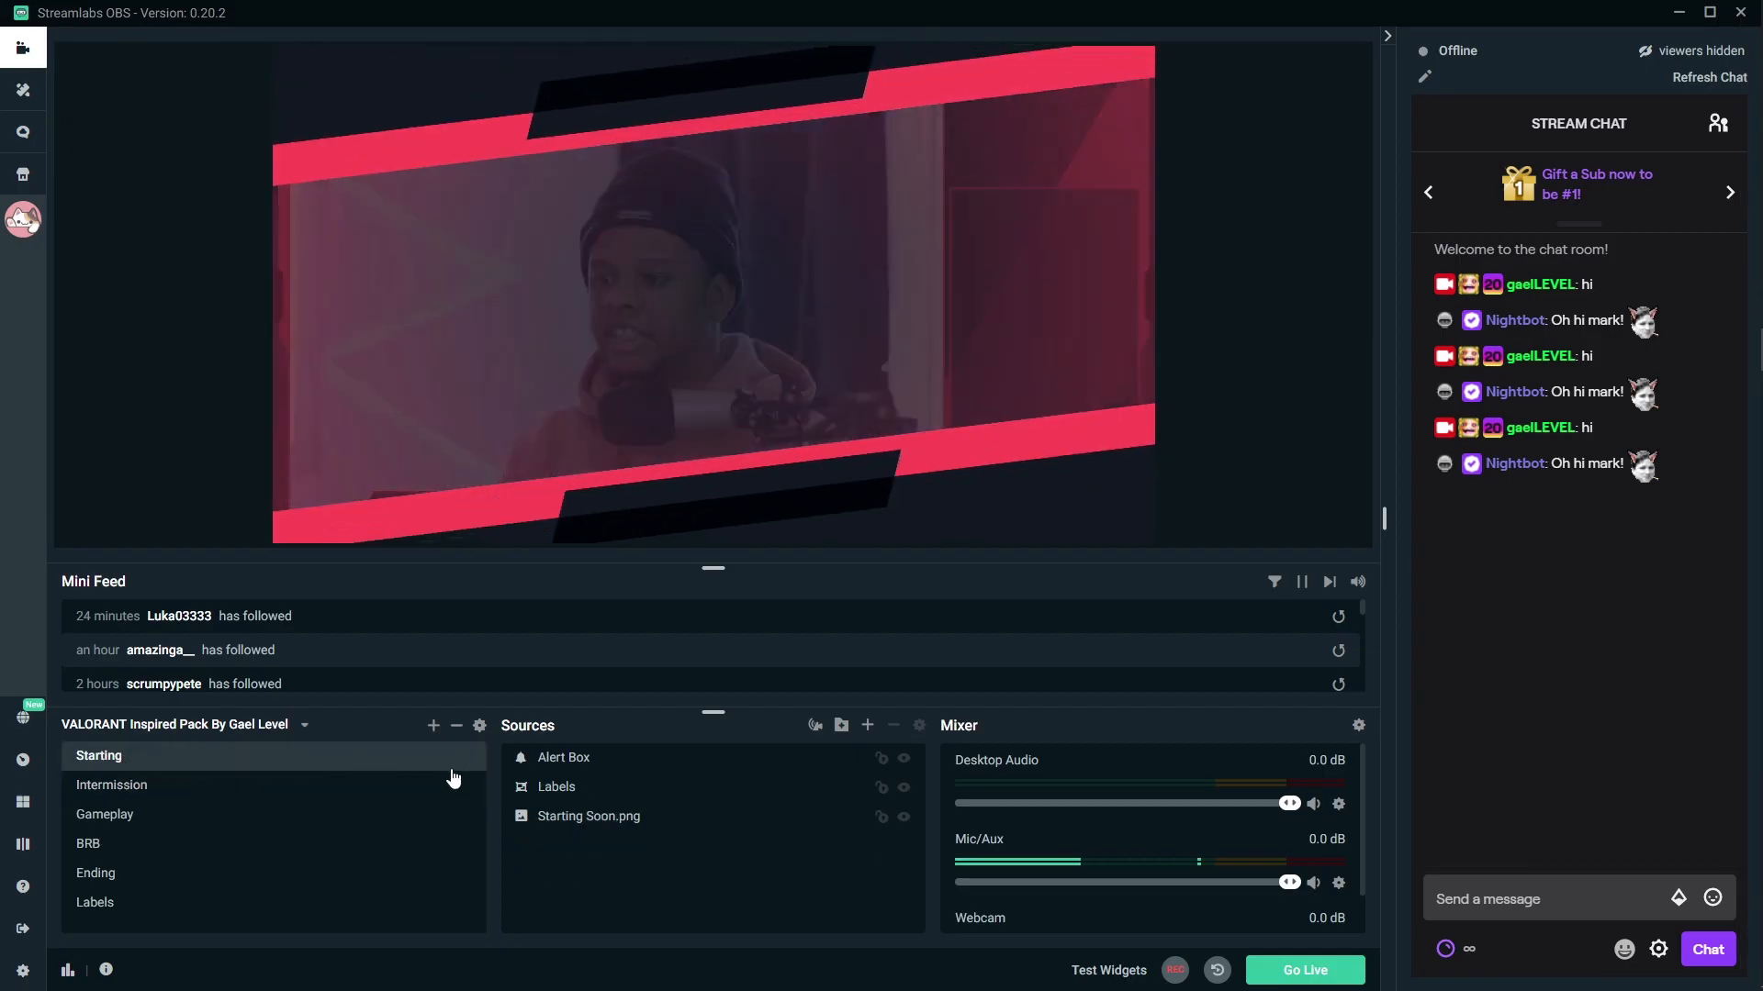
# Add a Color Correction filter to the Starting Soon.png source and set its hue shift to -55
pyautogui.click(565, 815)
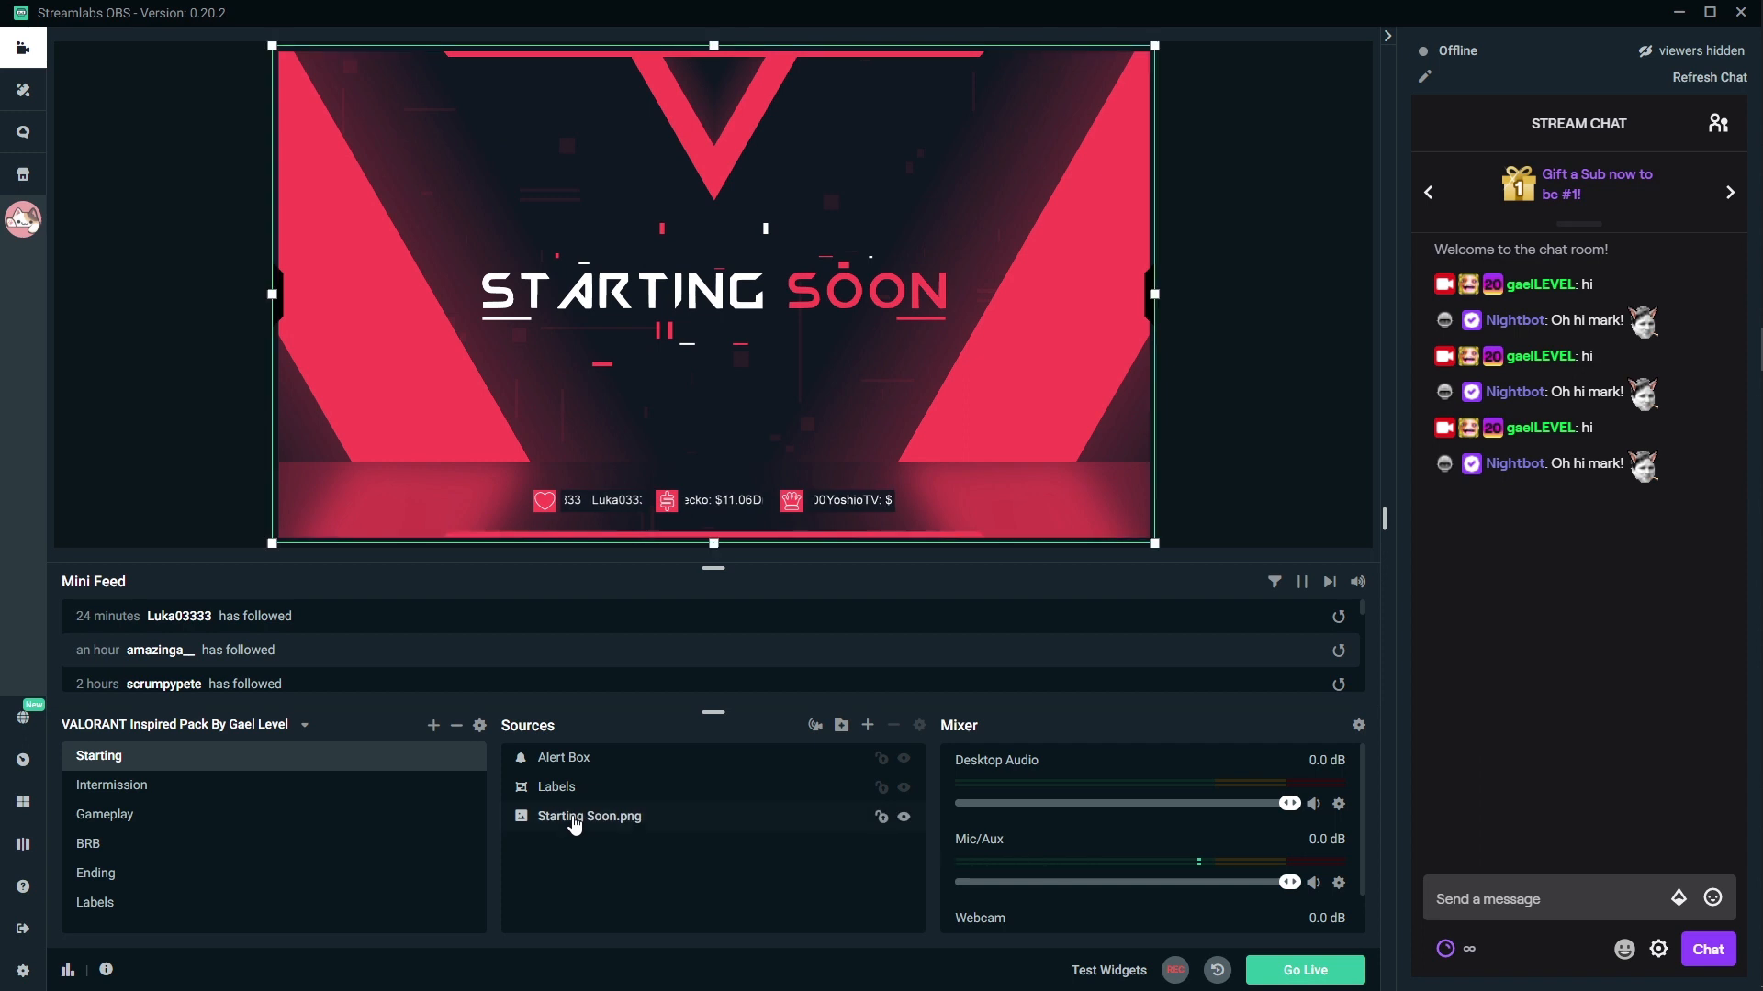
pyautogui.rightClick(575, 826)
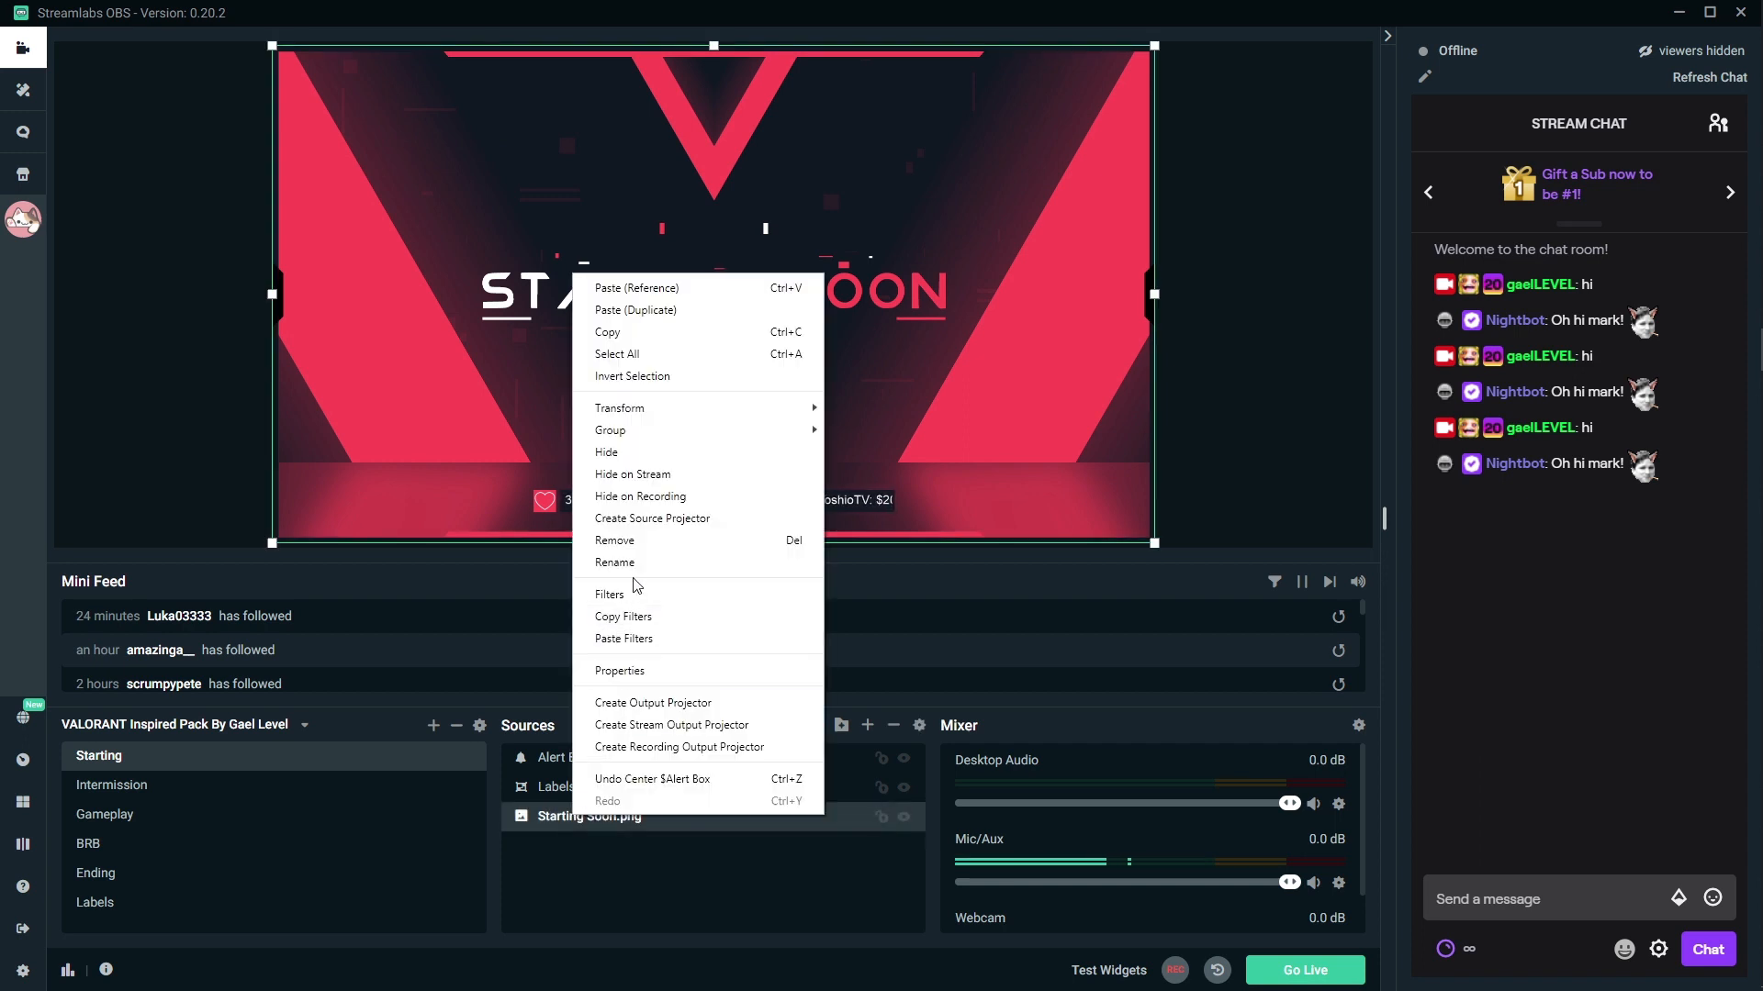
pyautogui.click(610, 597)
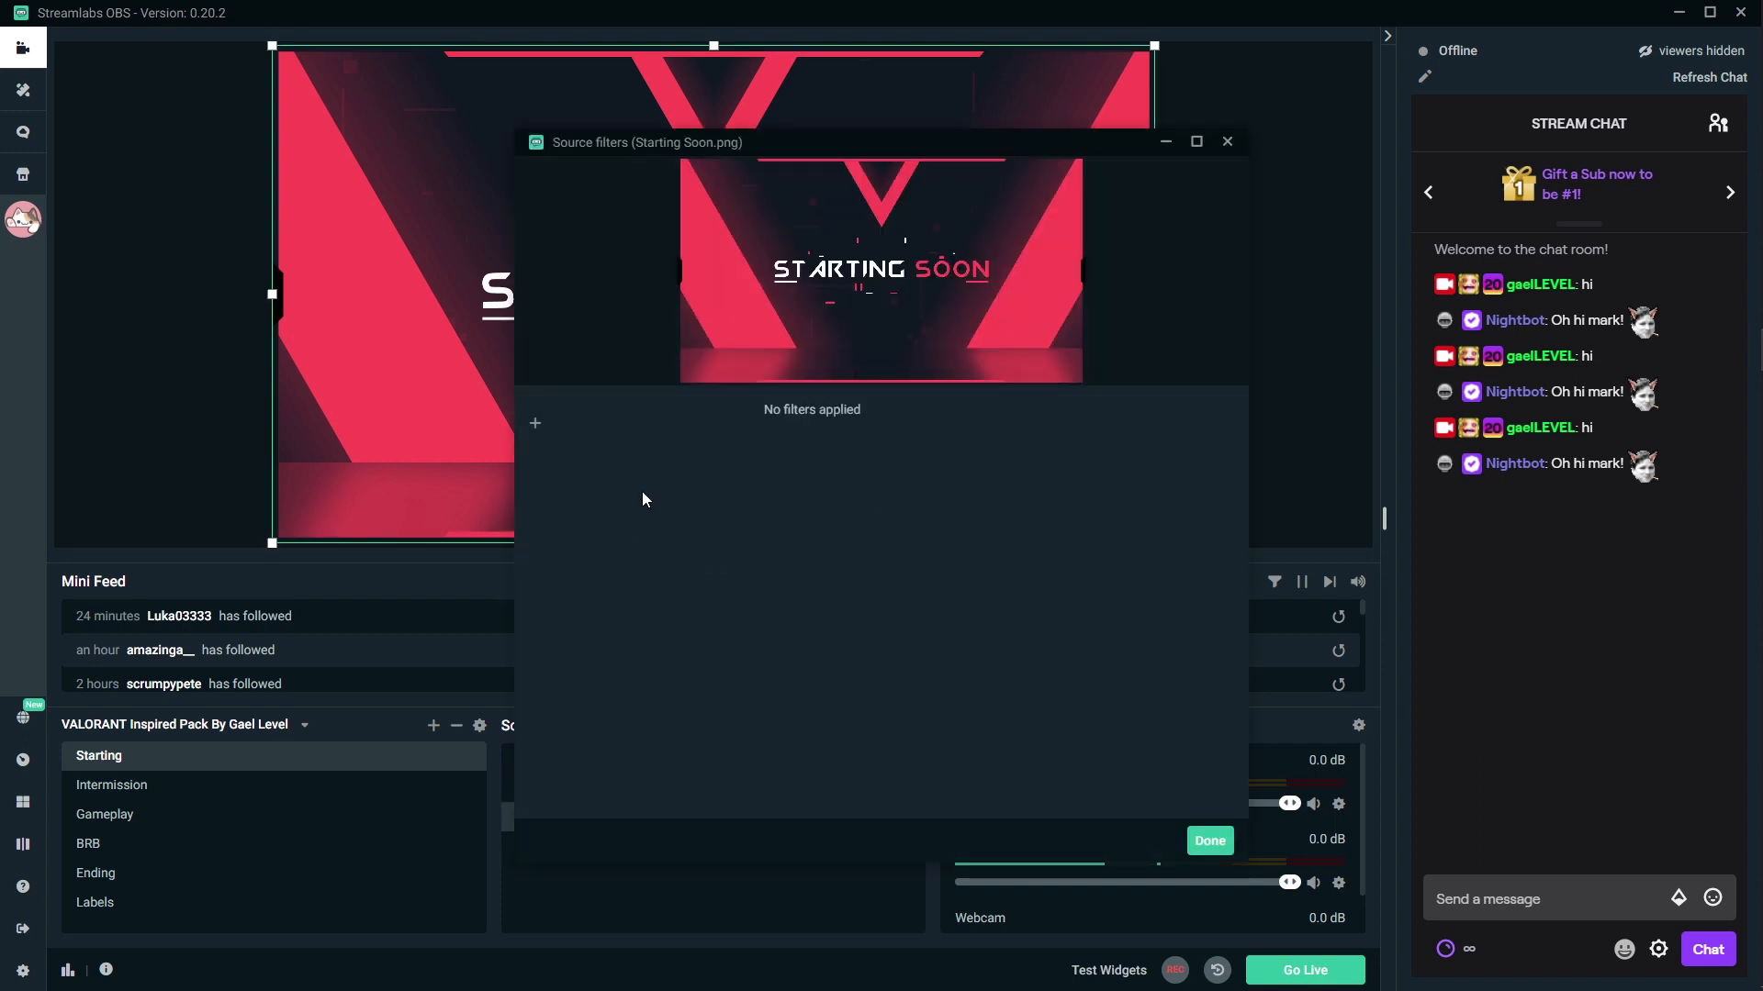
pyautogui.click(534, 424)
pyautogui.click(763, 395)
pyautogui.click(733, 514)
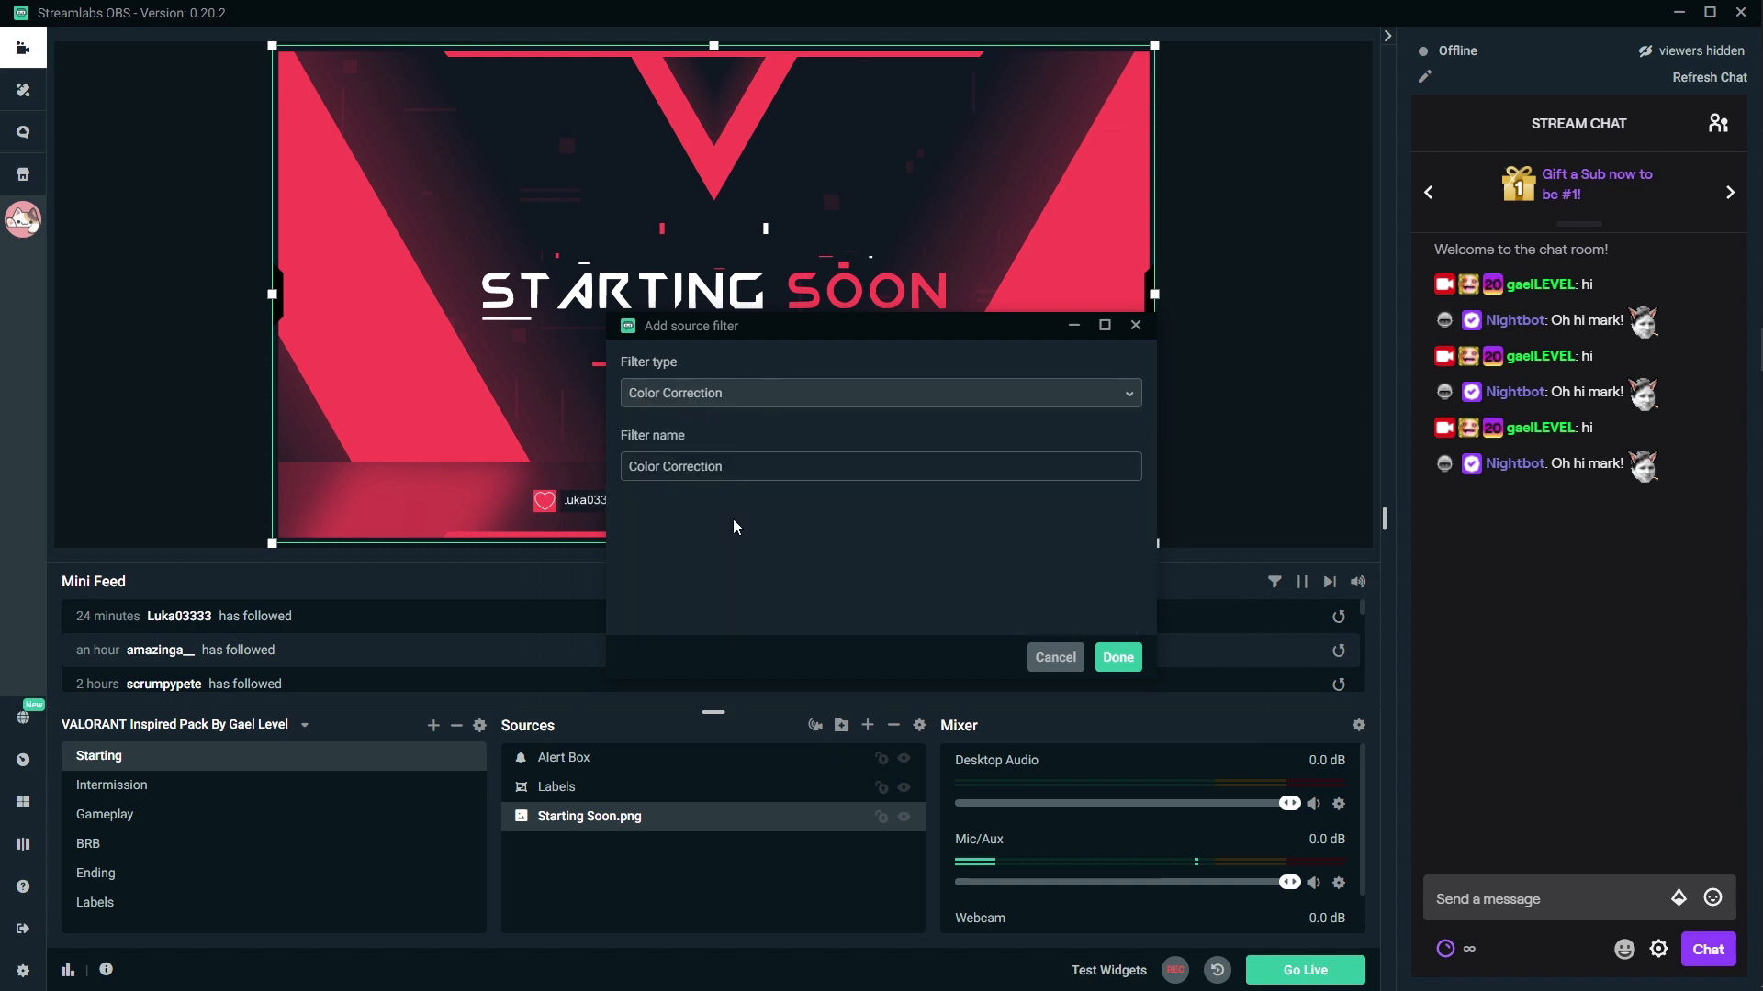
pyautogui.click(1127, 657)
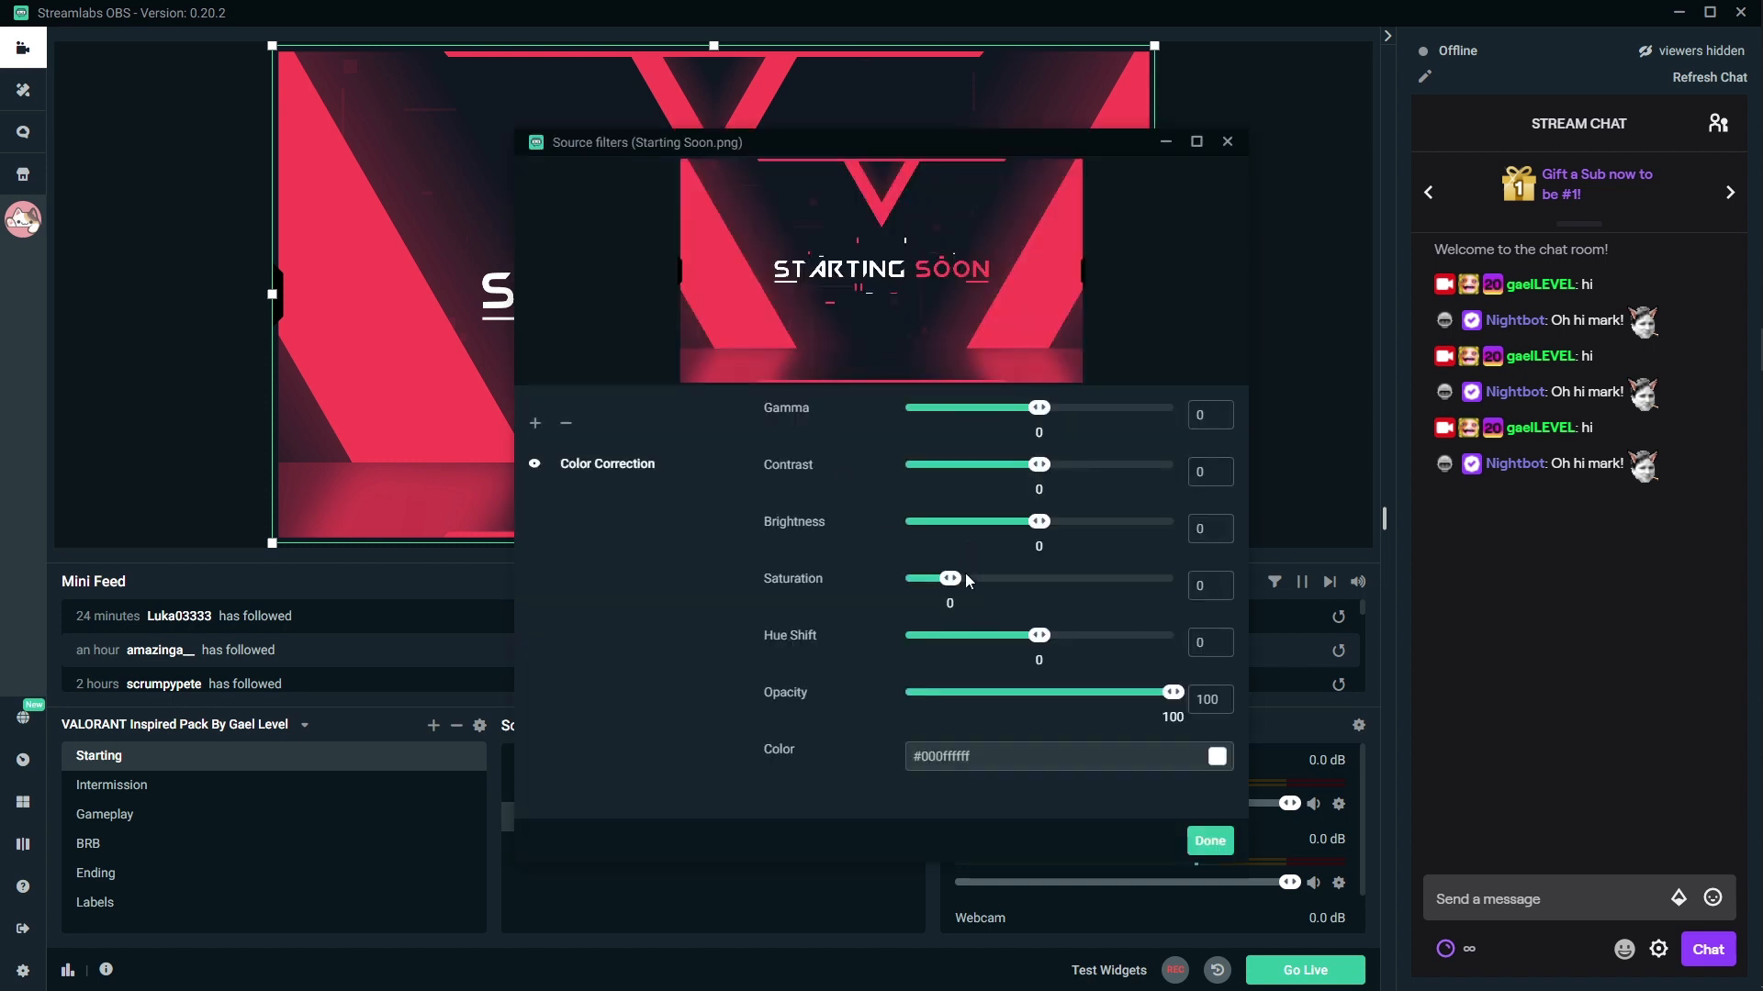
pyautogui.moveTo(1038, 635); pyautogui.dragTo(999, 642)
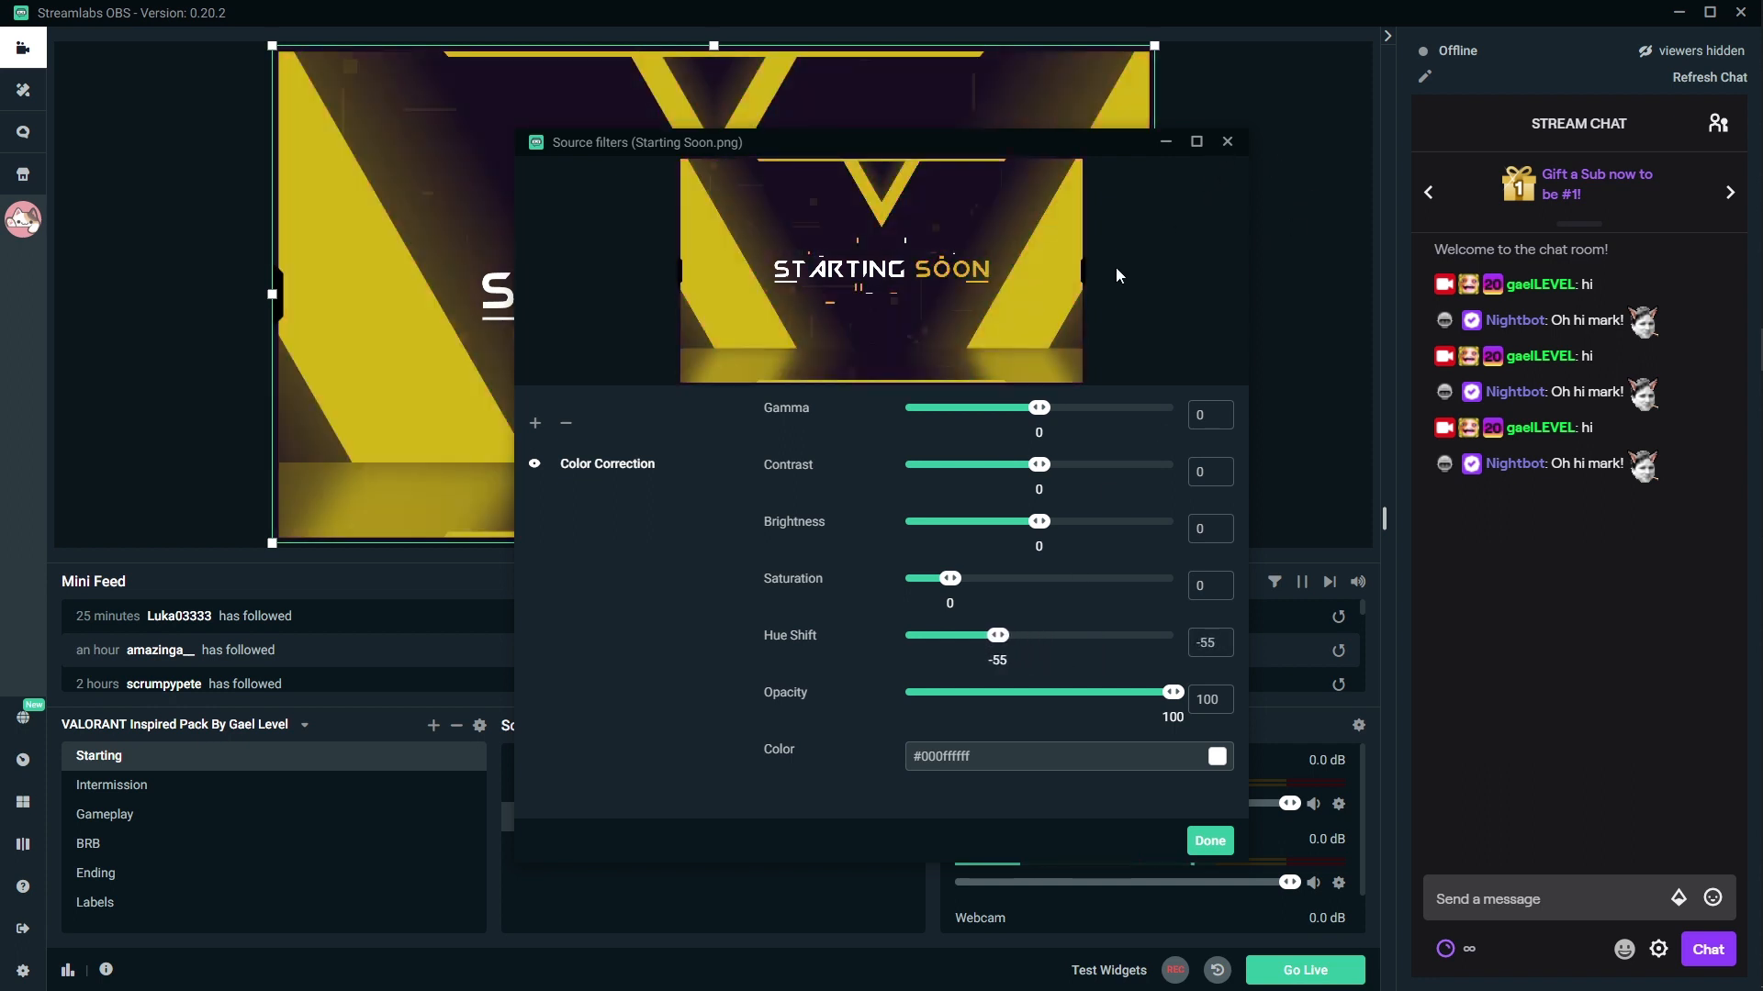
# Remove the Color Correction filter from Starting Soon.png and close the source's filter settings
pyautogui.click(567, 427)
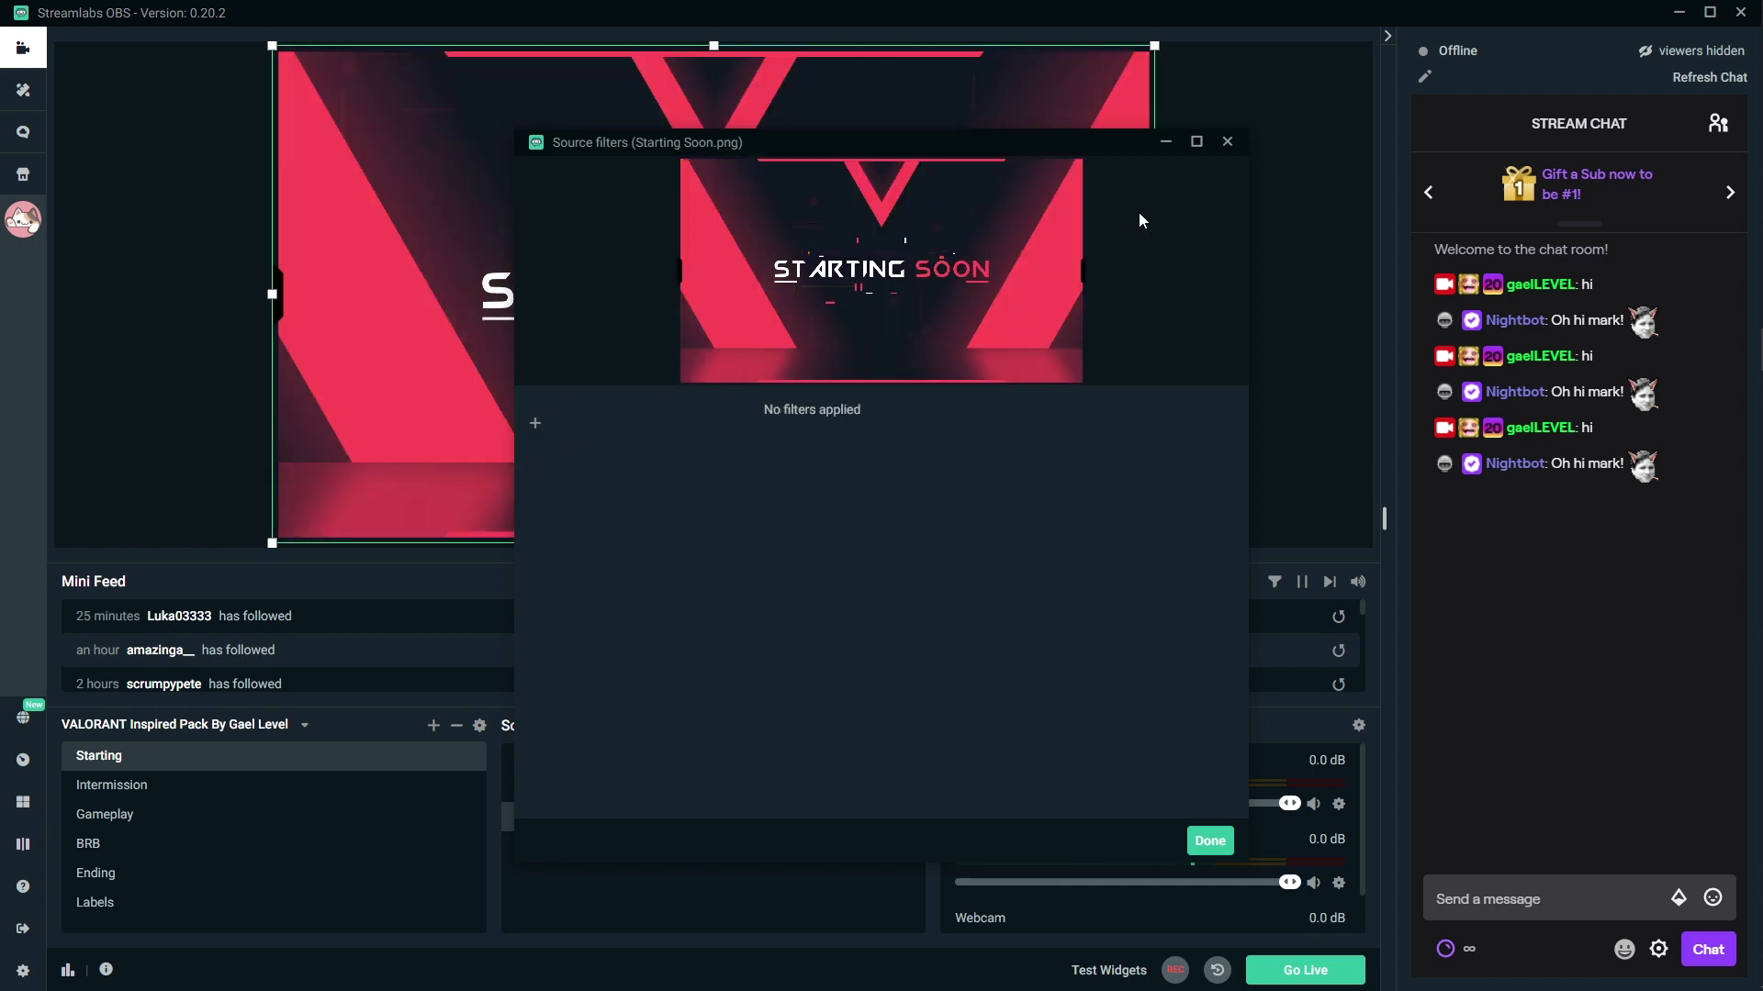
pyautogui.click(1227, 143)
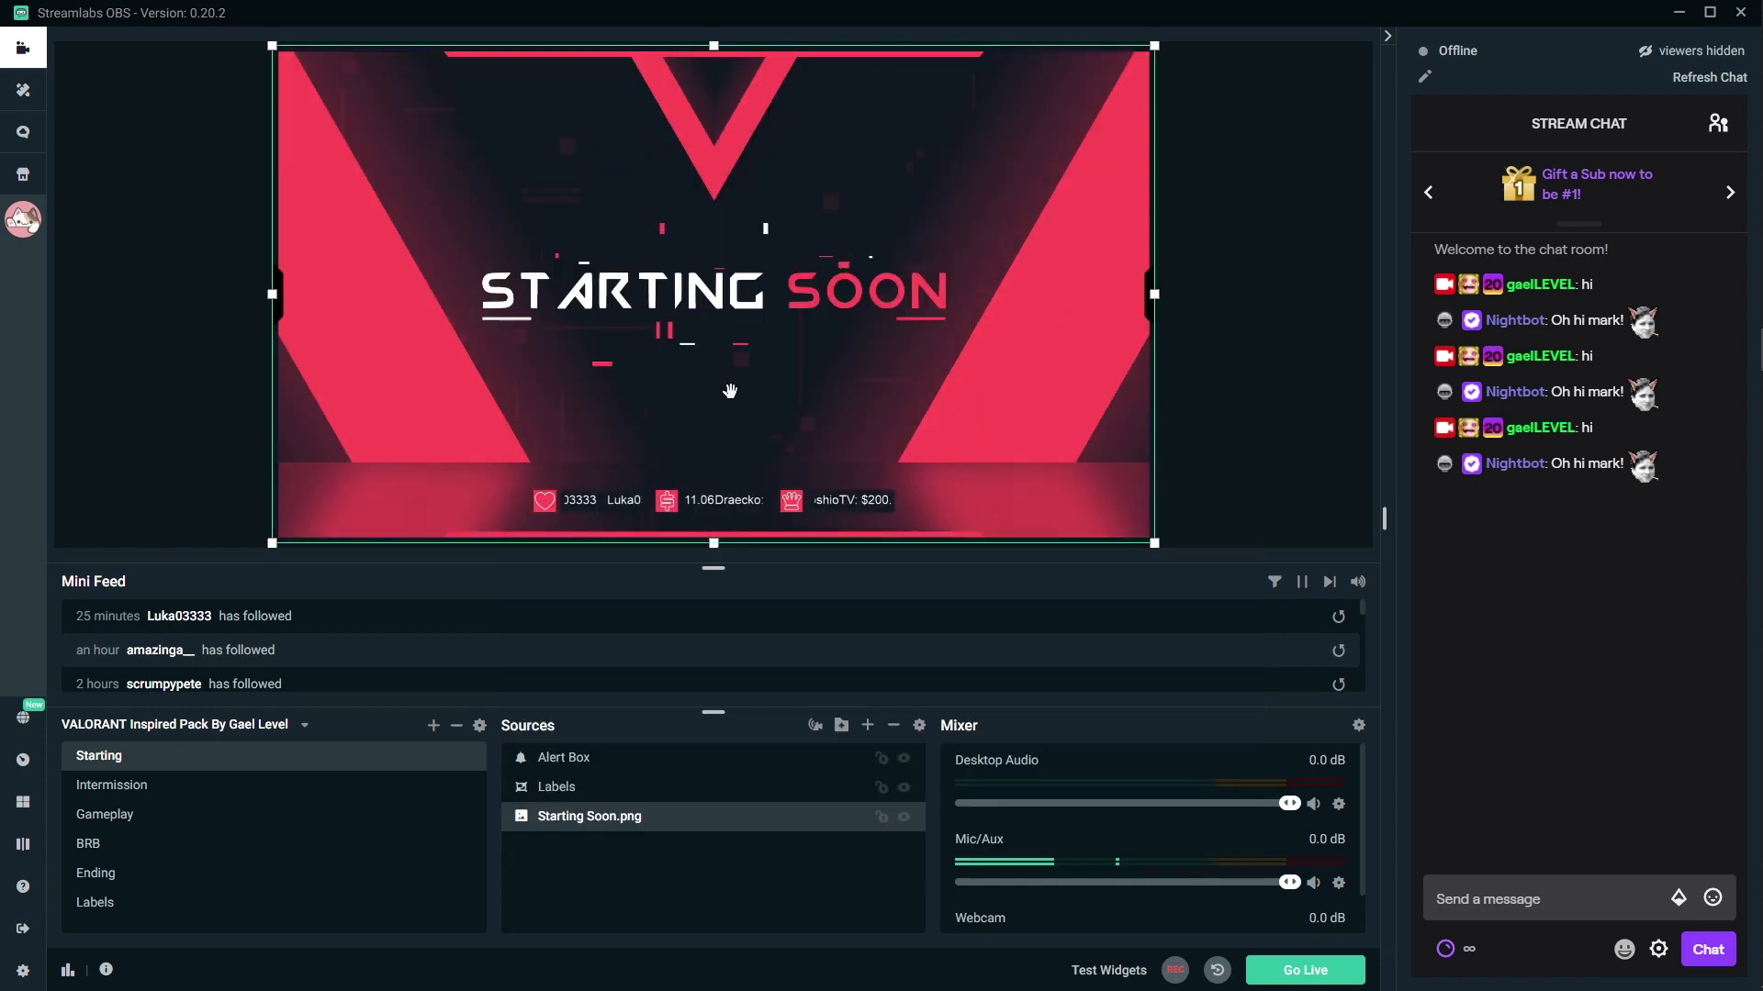
# Preview the Intermission scene, and open the VALORANT inspired overlay pack's product page on Gumroad in Chrome
pyautogui.click(138, 786)
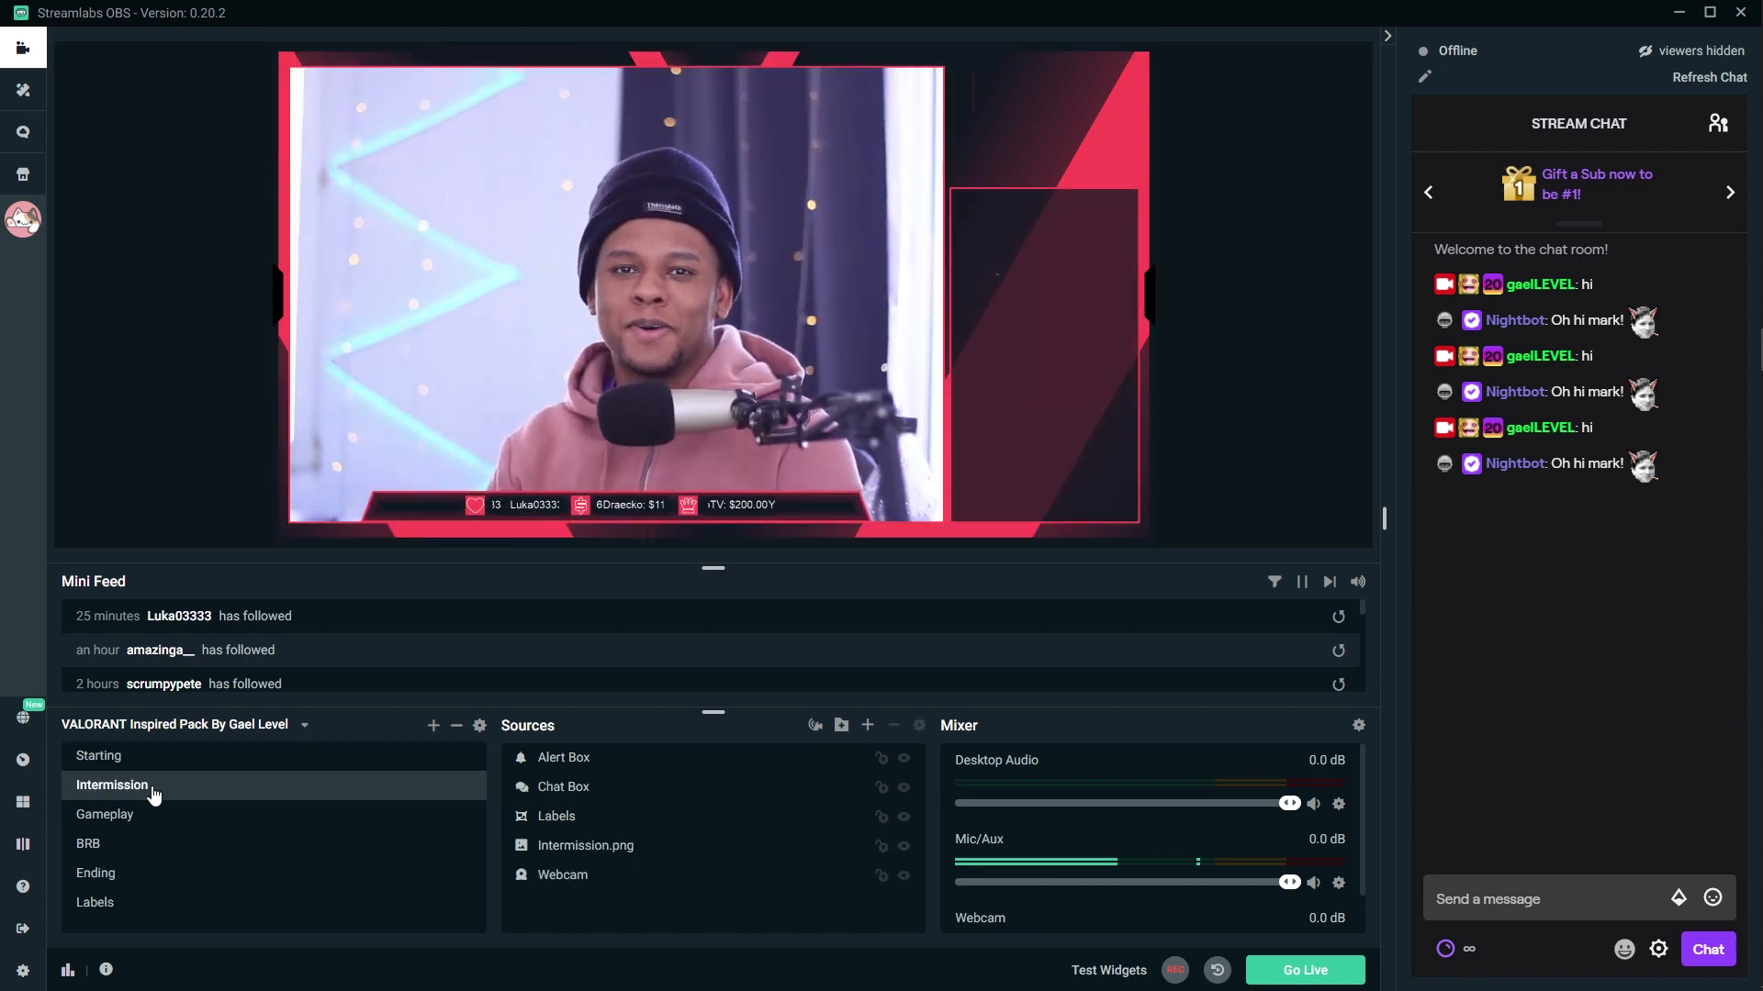
pyautogui.moveTo(1735, 235)
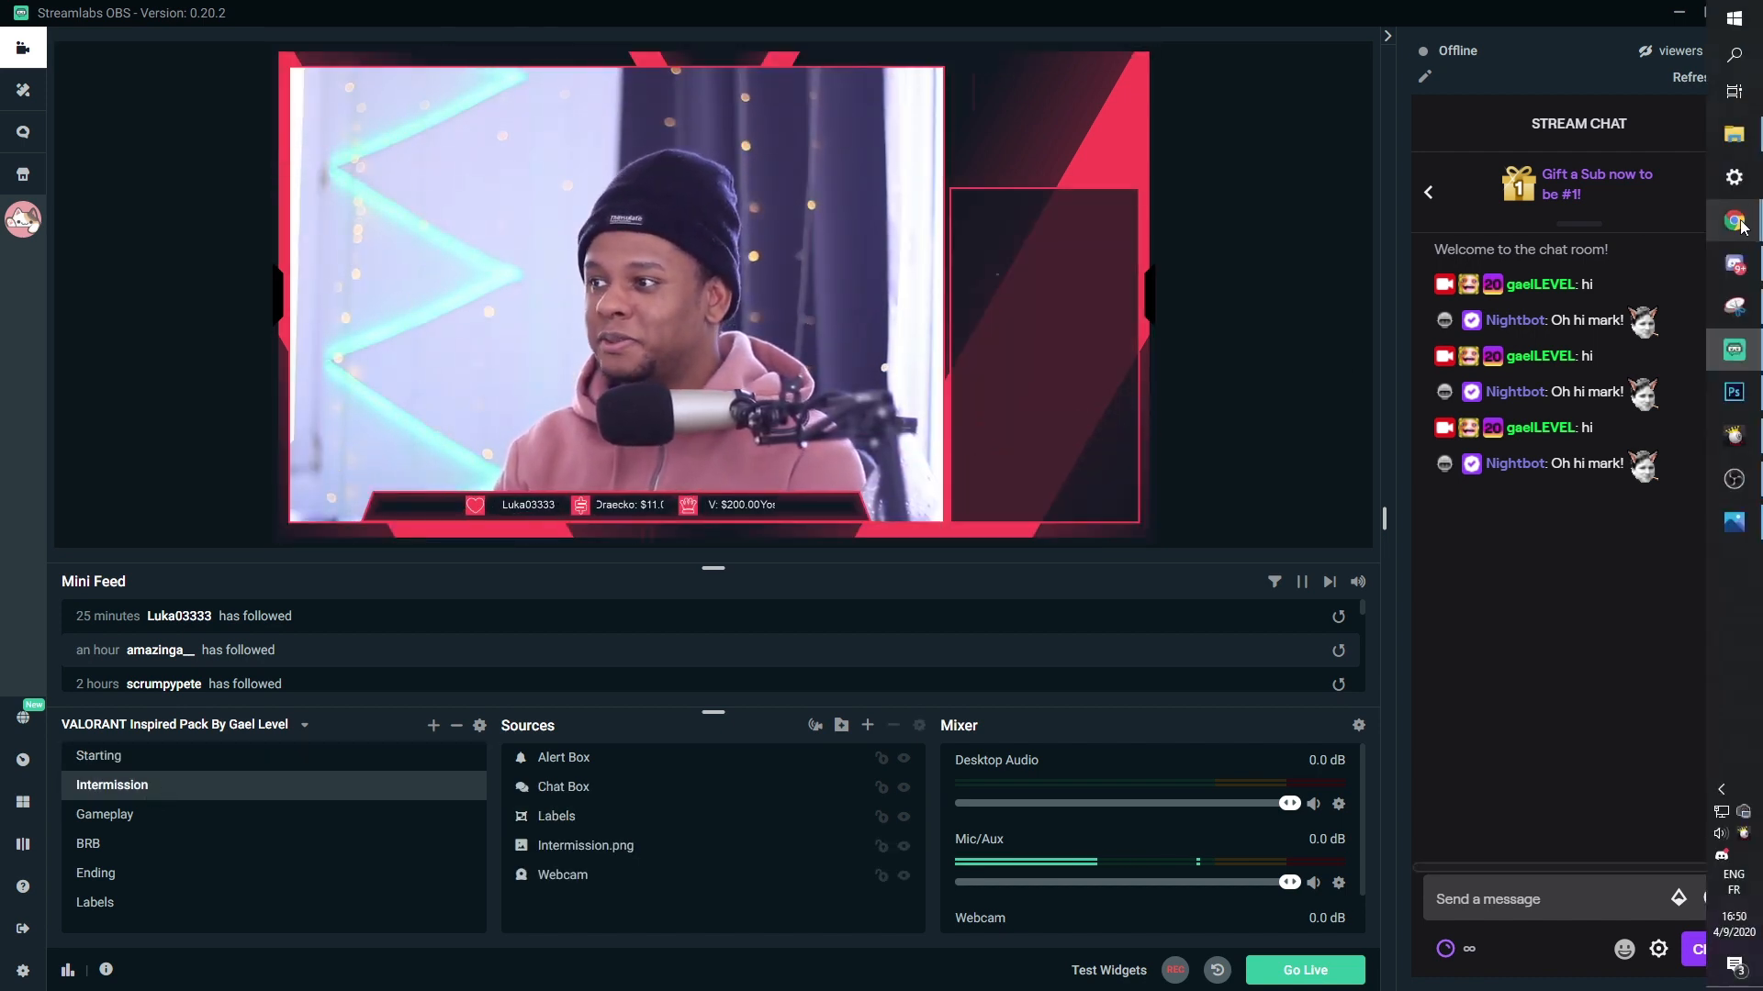
pyautogui.click(1599, 294)
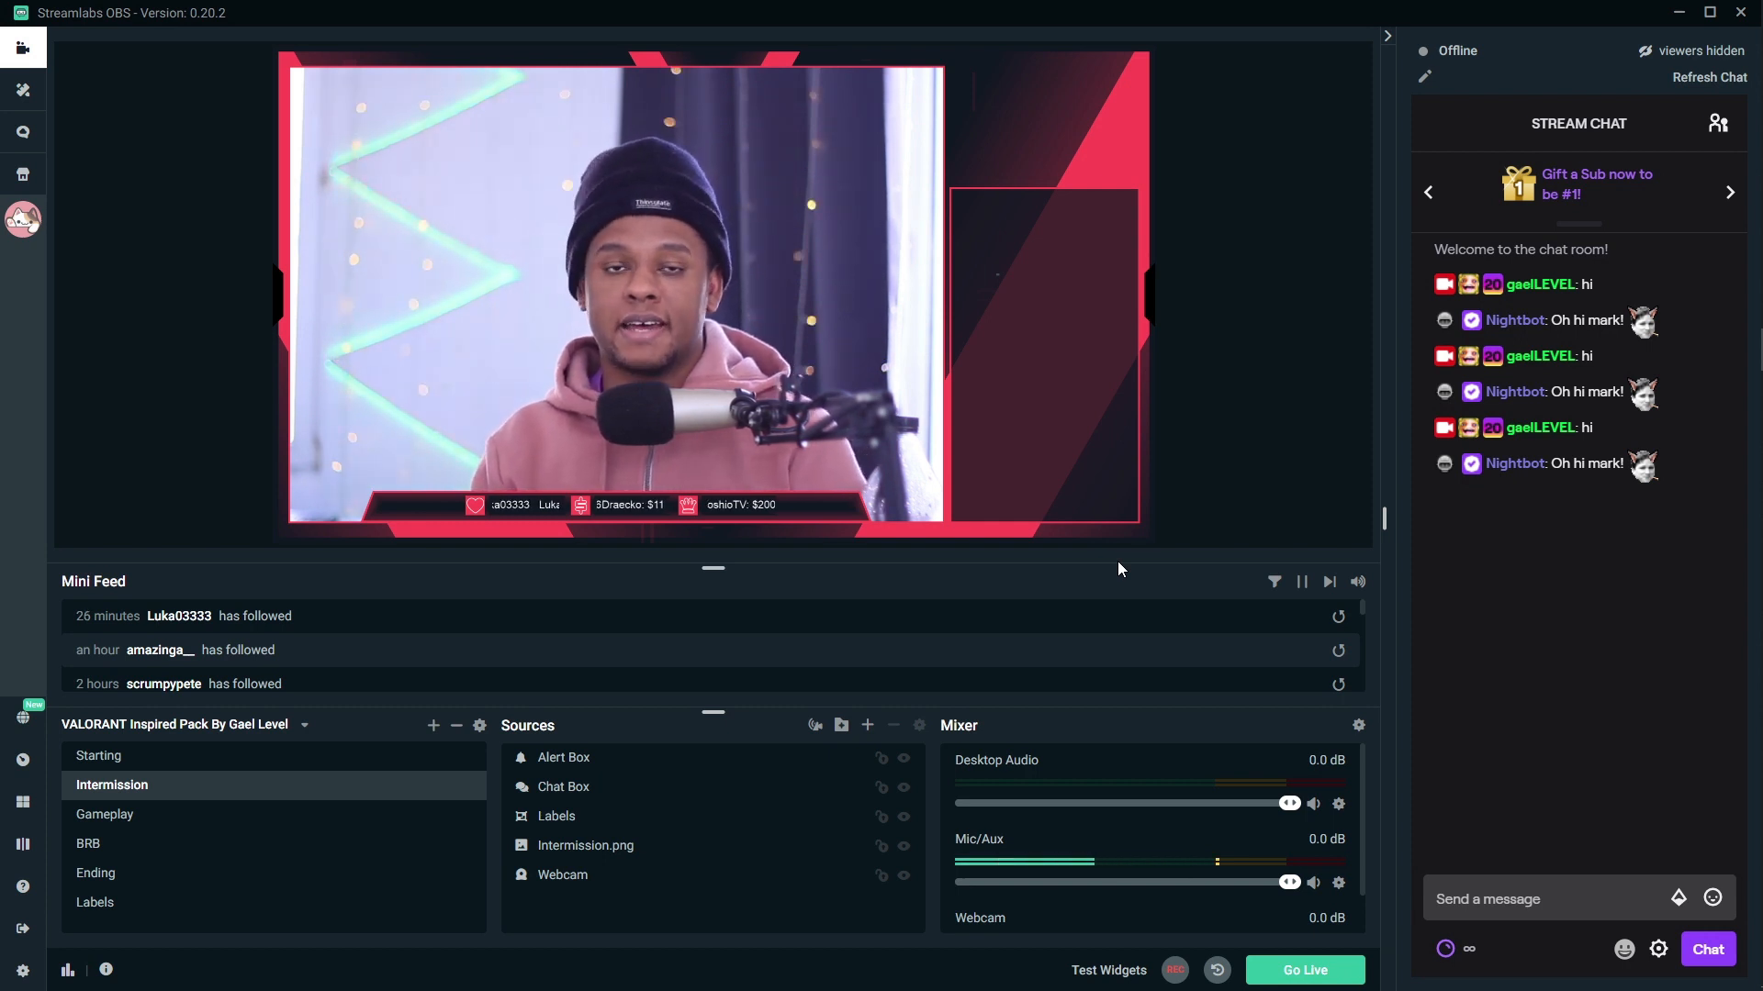
pyautogui.moveTo(1756, 175)
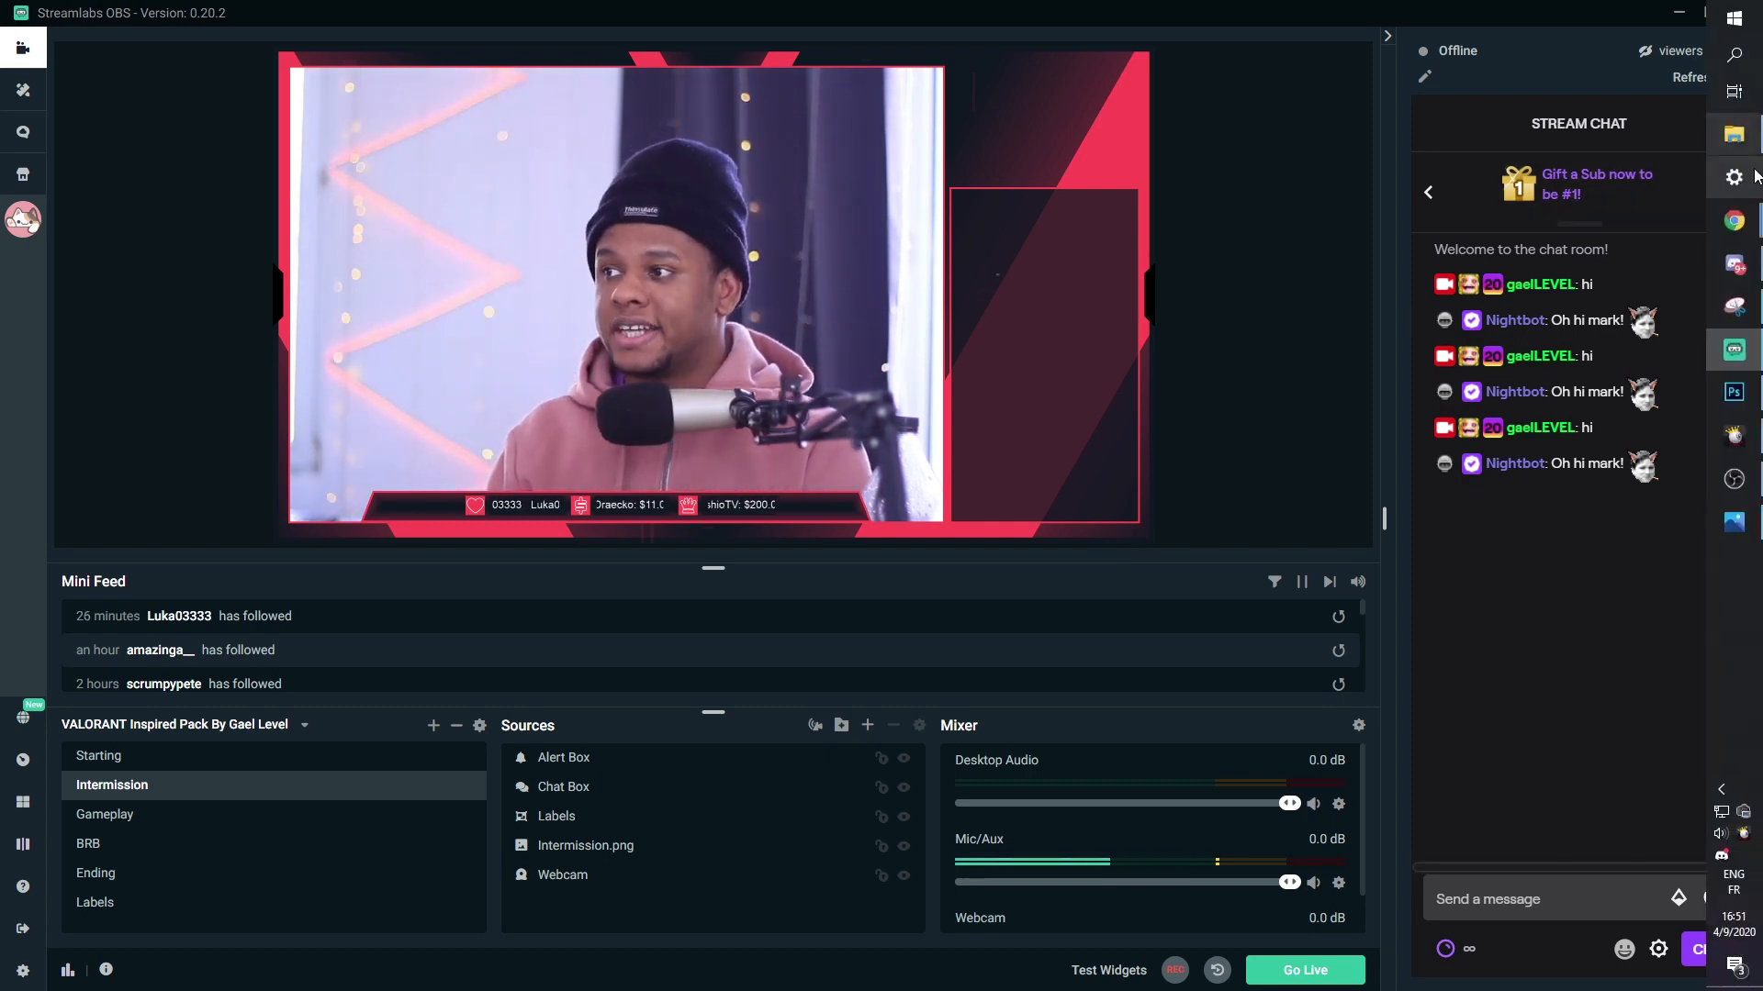
pyautogui.moveTo(1734, 220)
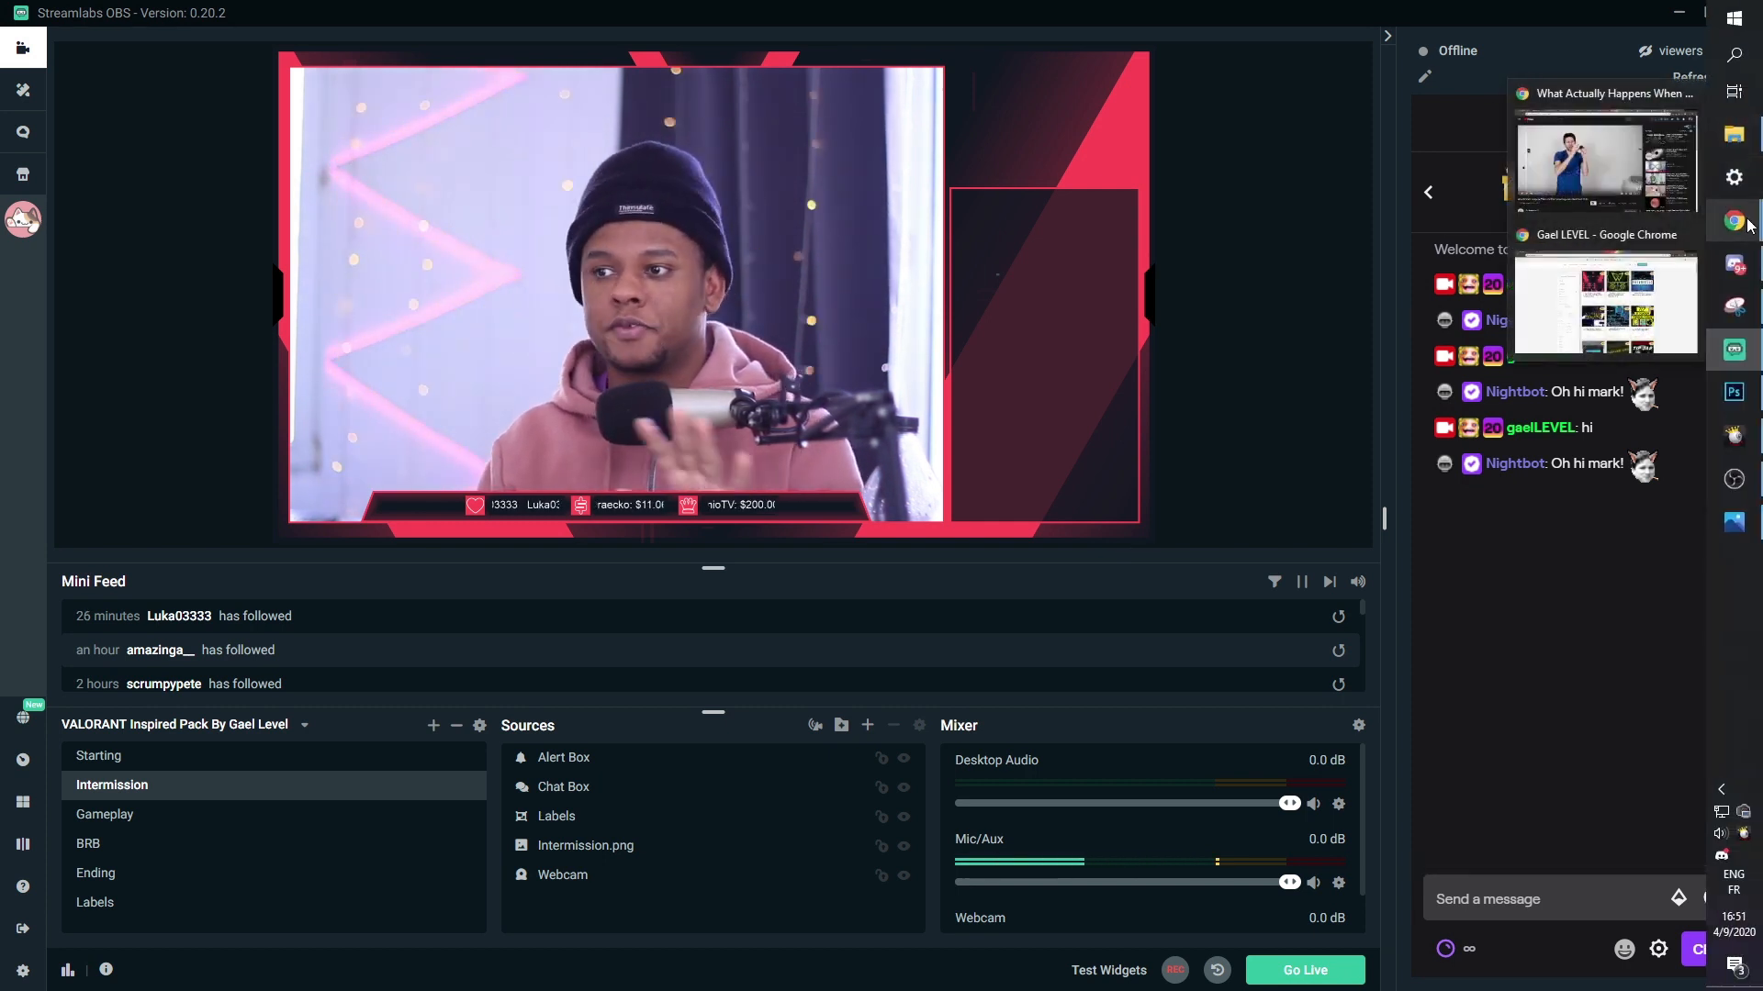
pyautogui.click(1592, 339)
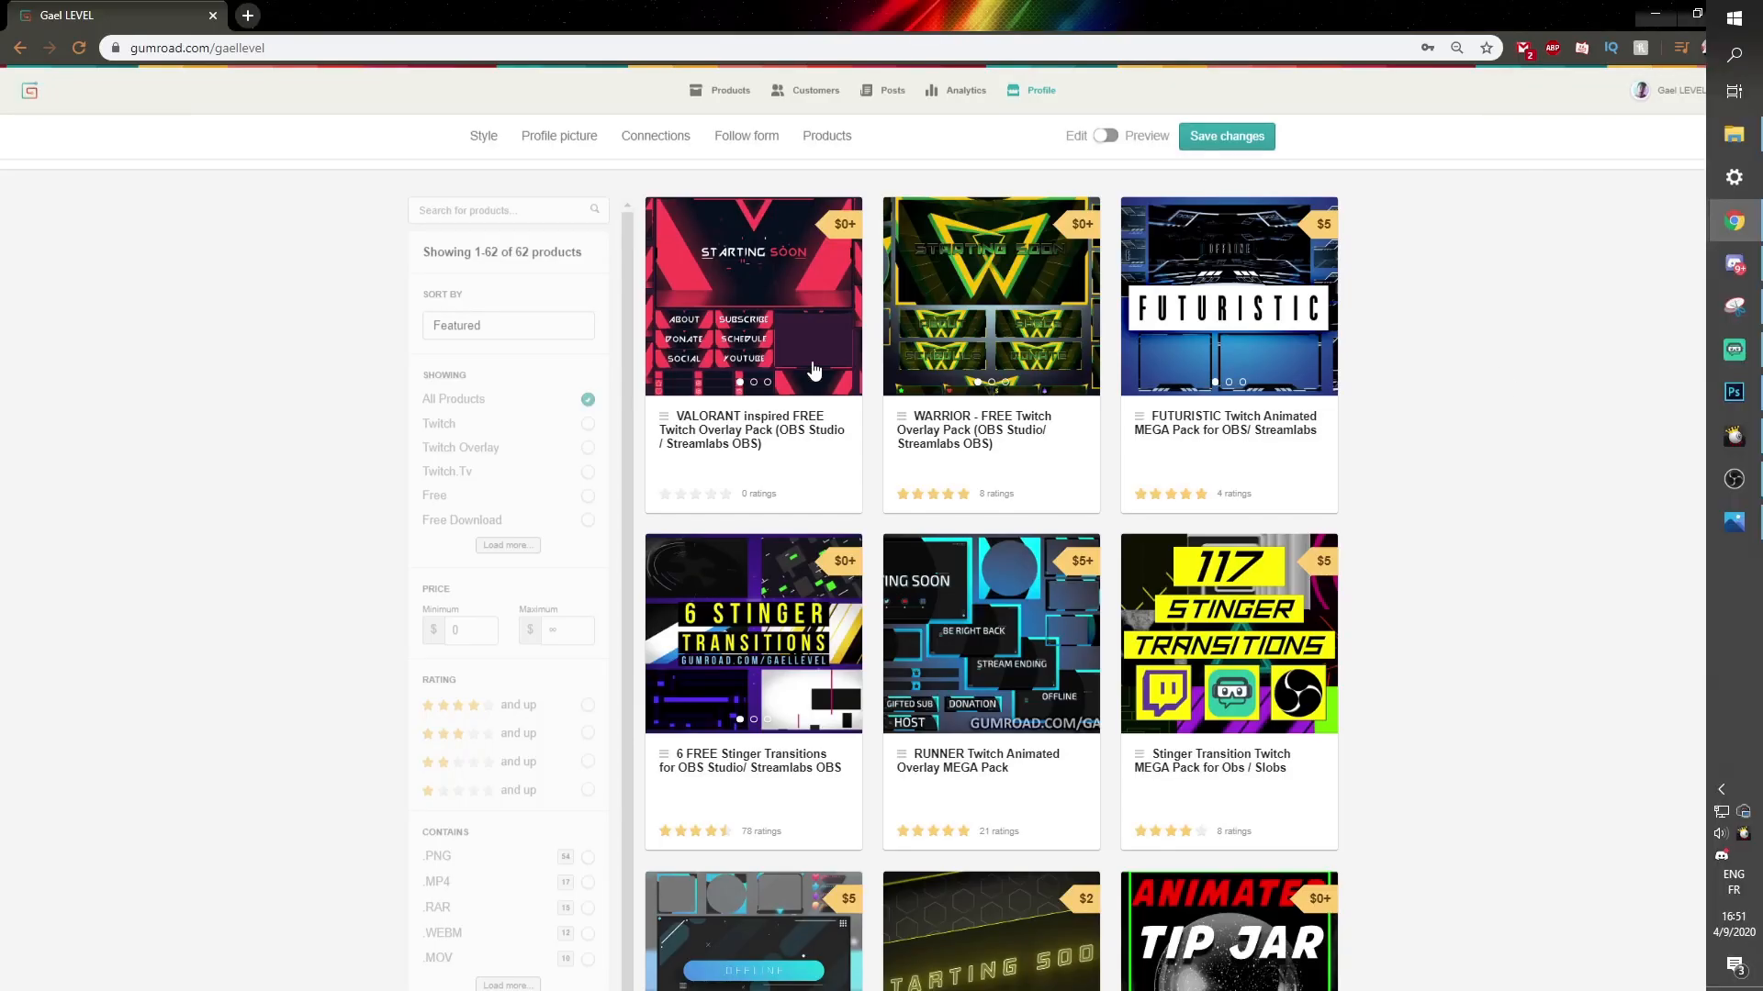
pyautogui.click(701, 336)
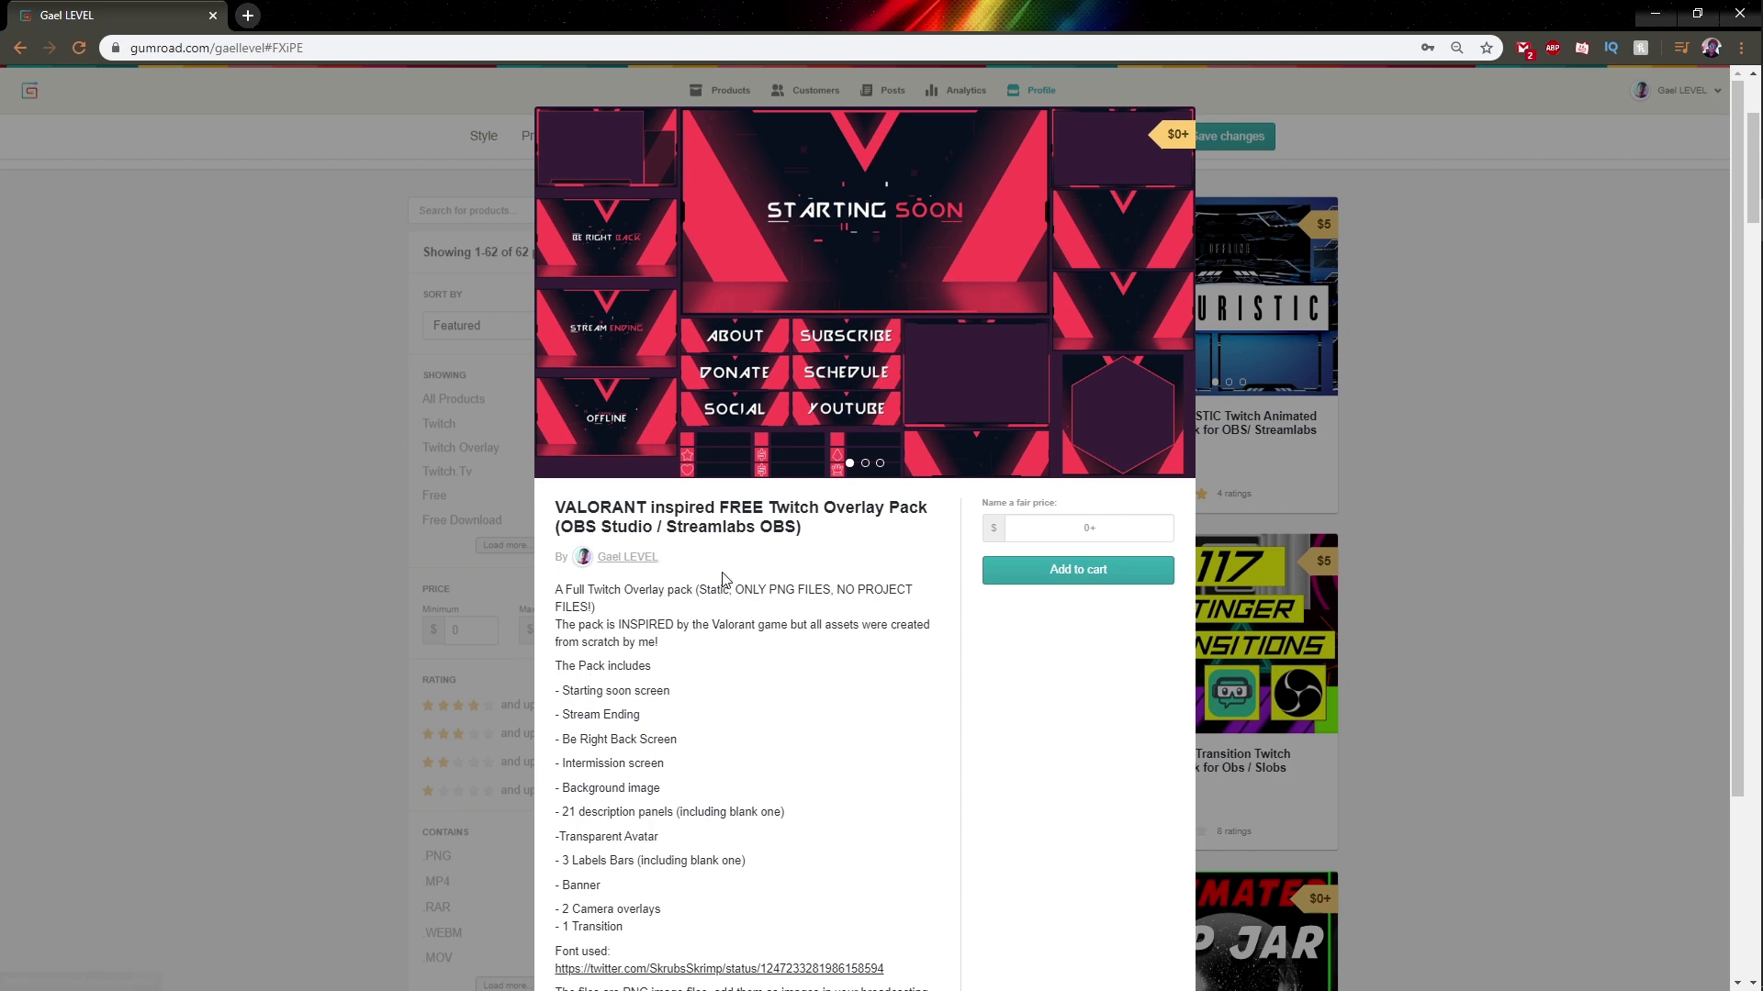
# Read through the pack description, view the linked tweet for the font used, and return to the product page
pyautogui.scroll(-3, 658, 541)
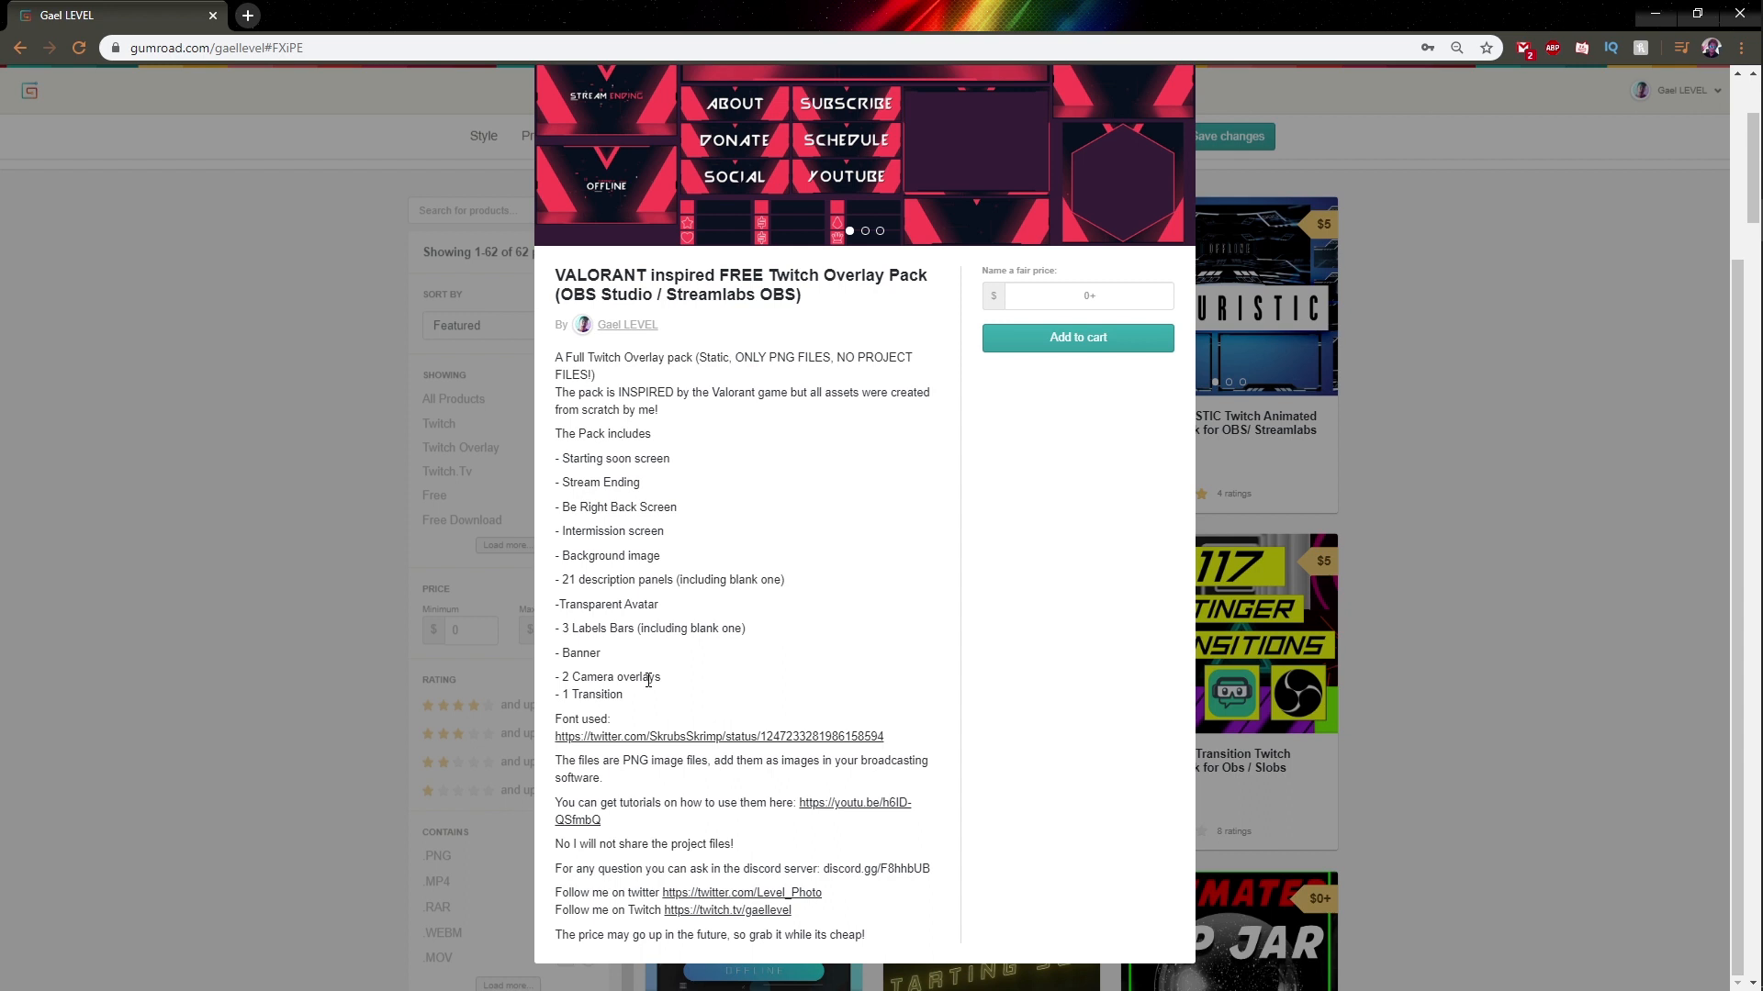
pyautogui.scroll(-2, 663, 654)
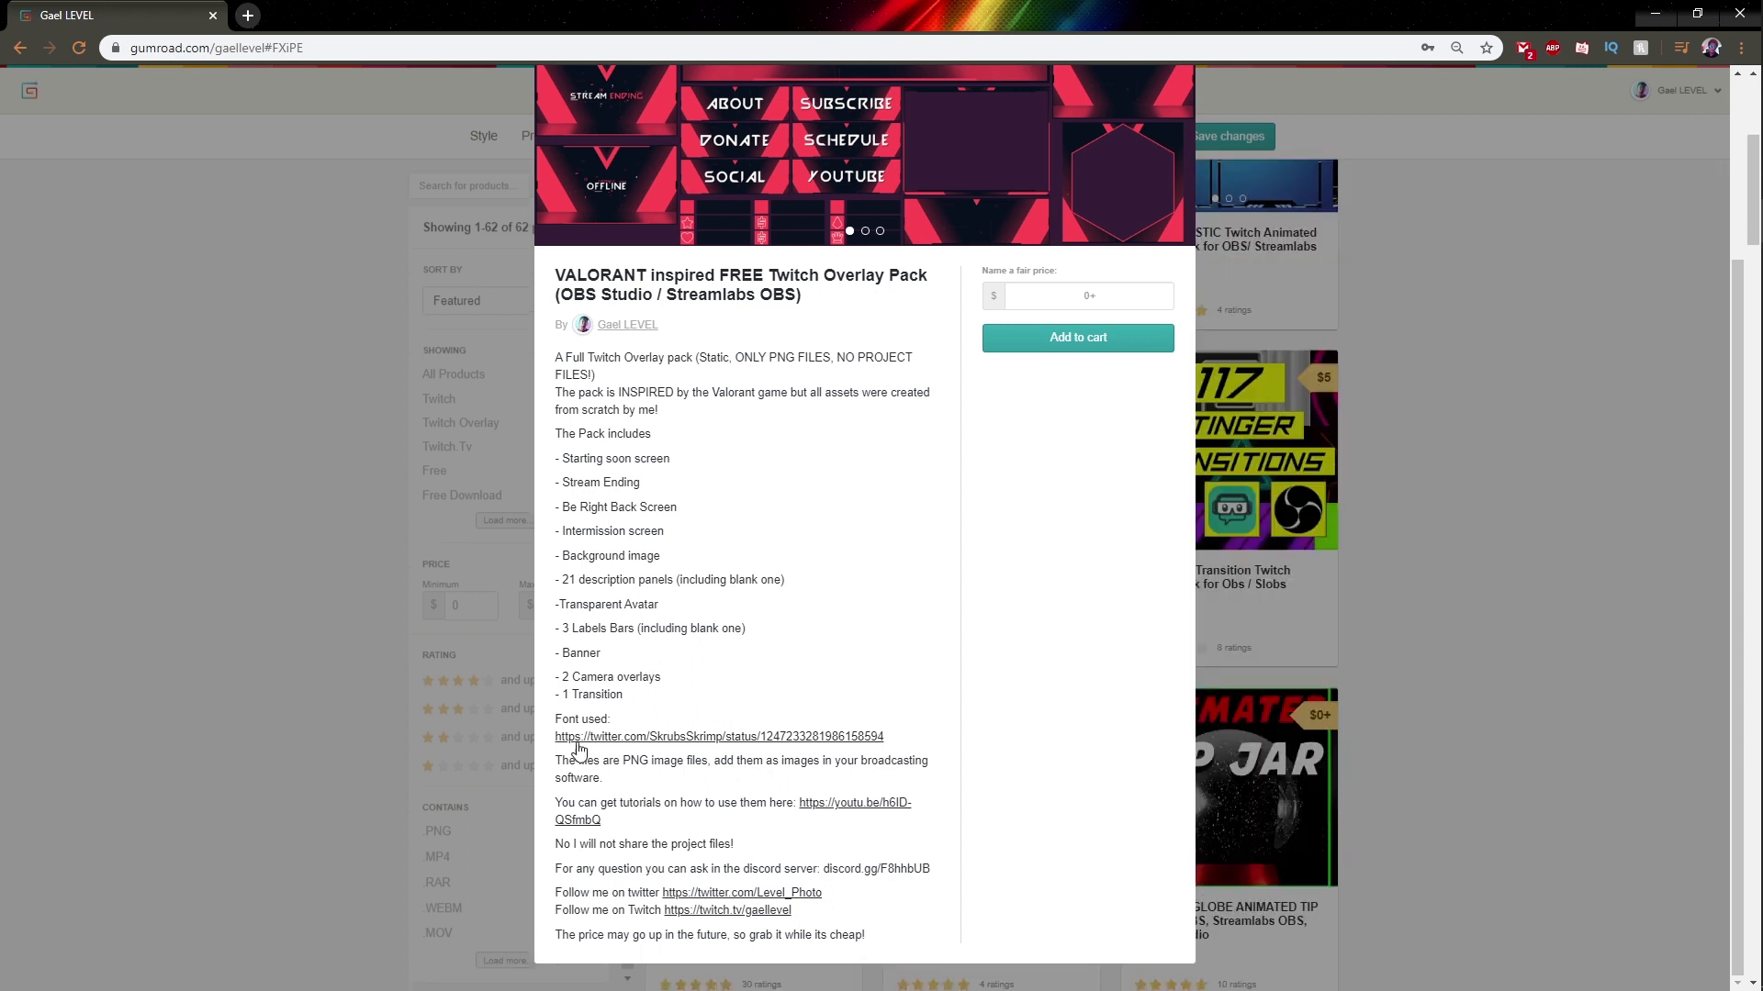
pyautogui.click(730, 738)
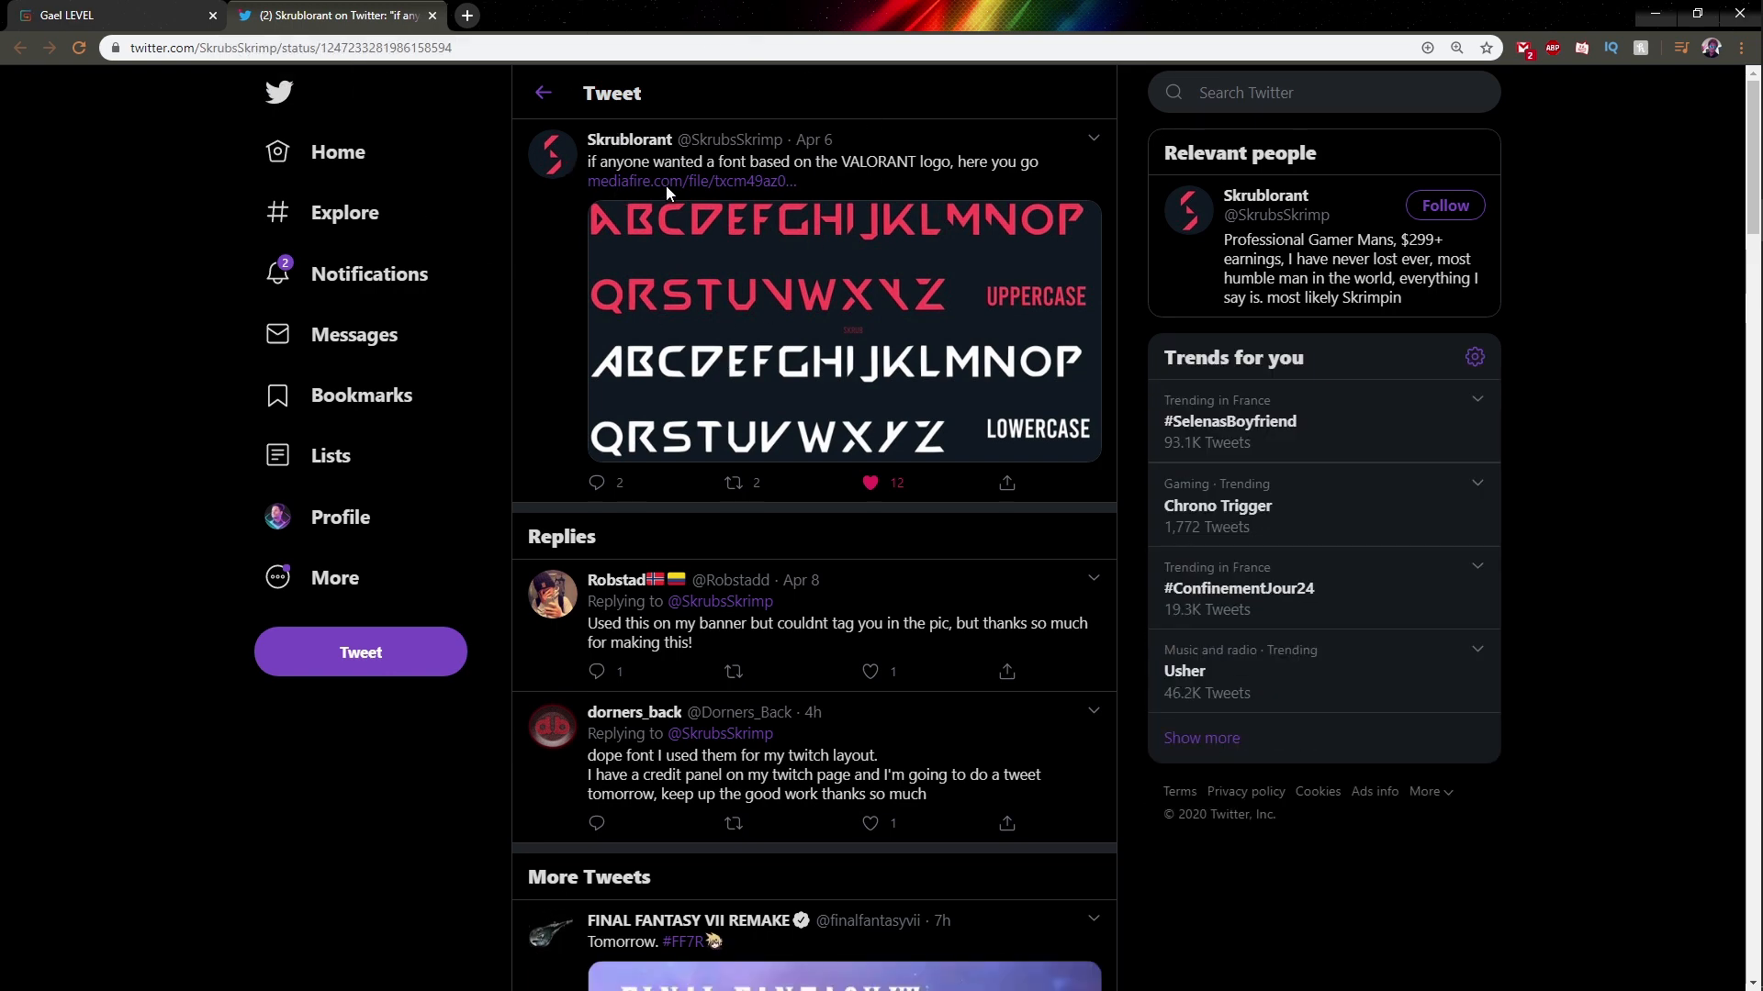
pyautogui.click(149, 15)
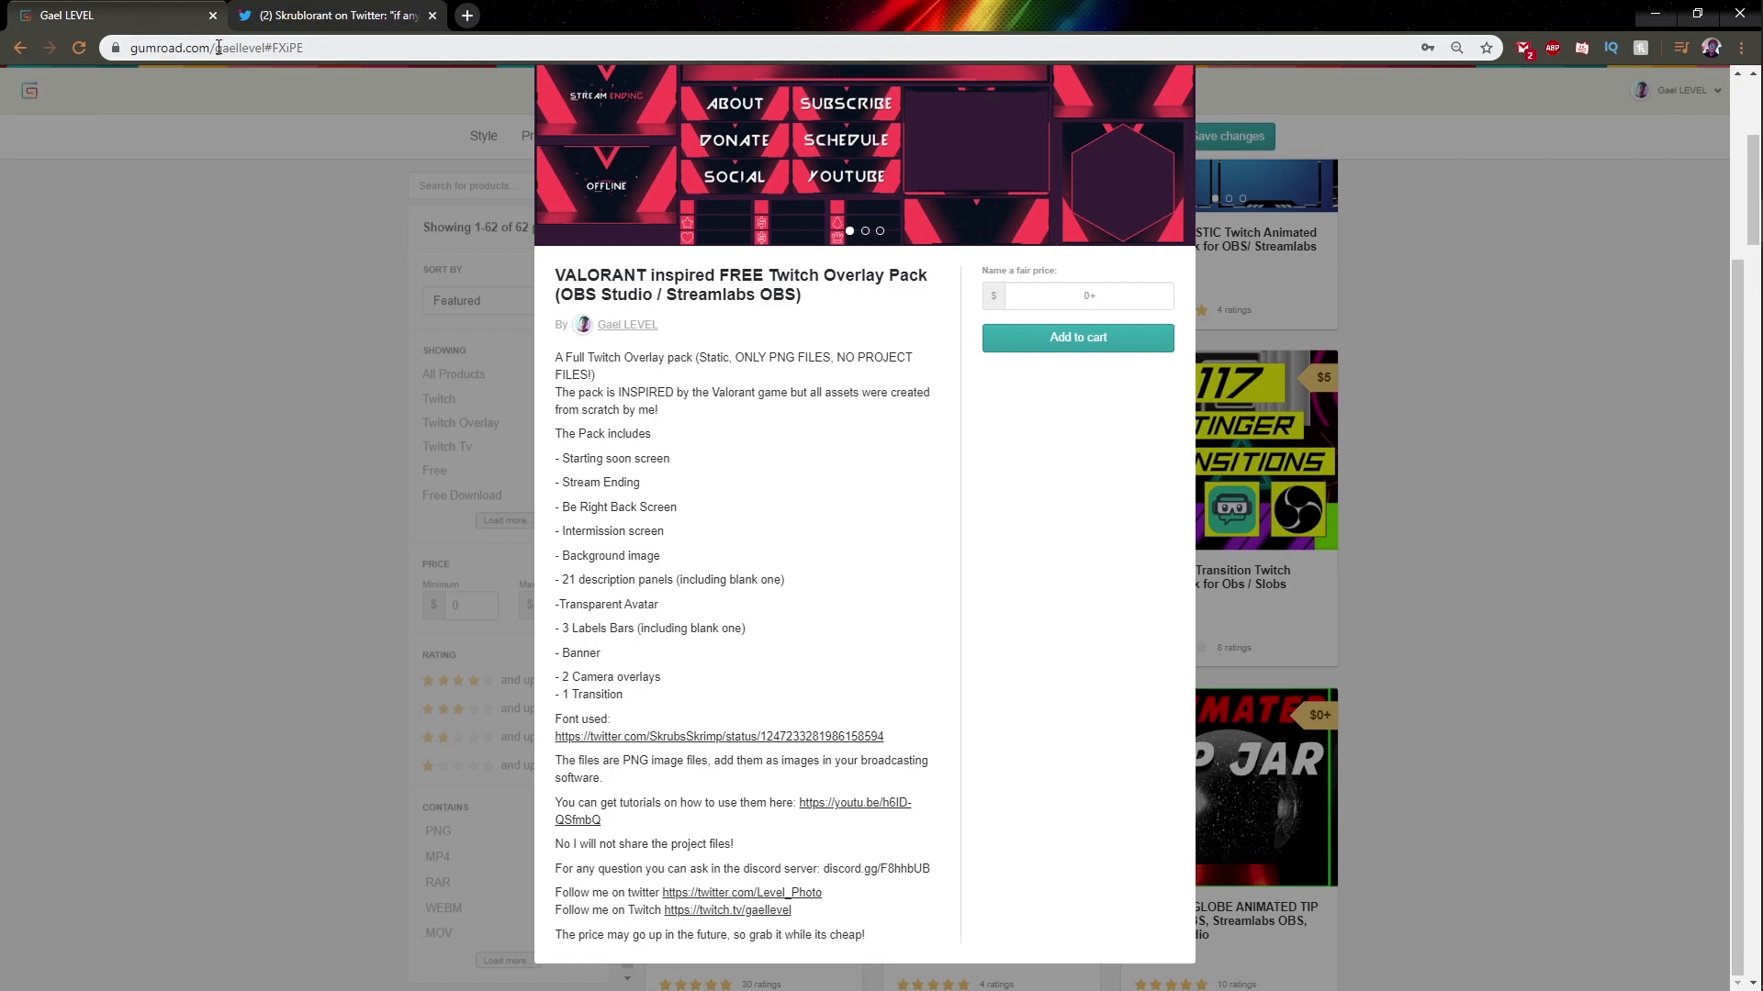
# Return to Streamlabs OBS and switch to the Starting scene
pyautogui.moveTo(1735, 338)
pyautogui.click(1734, 347)
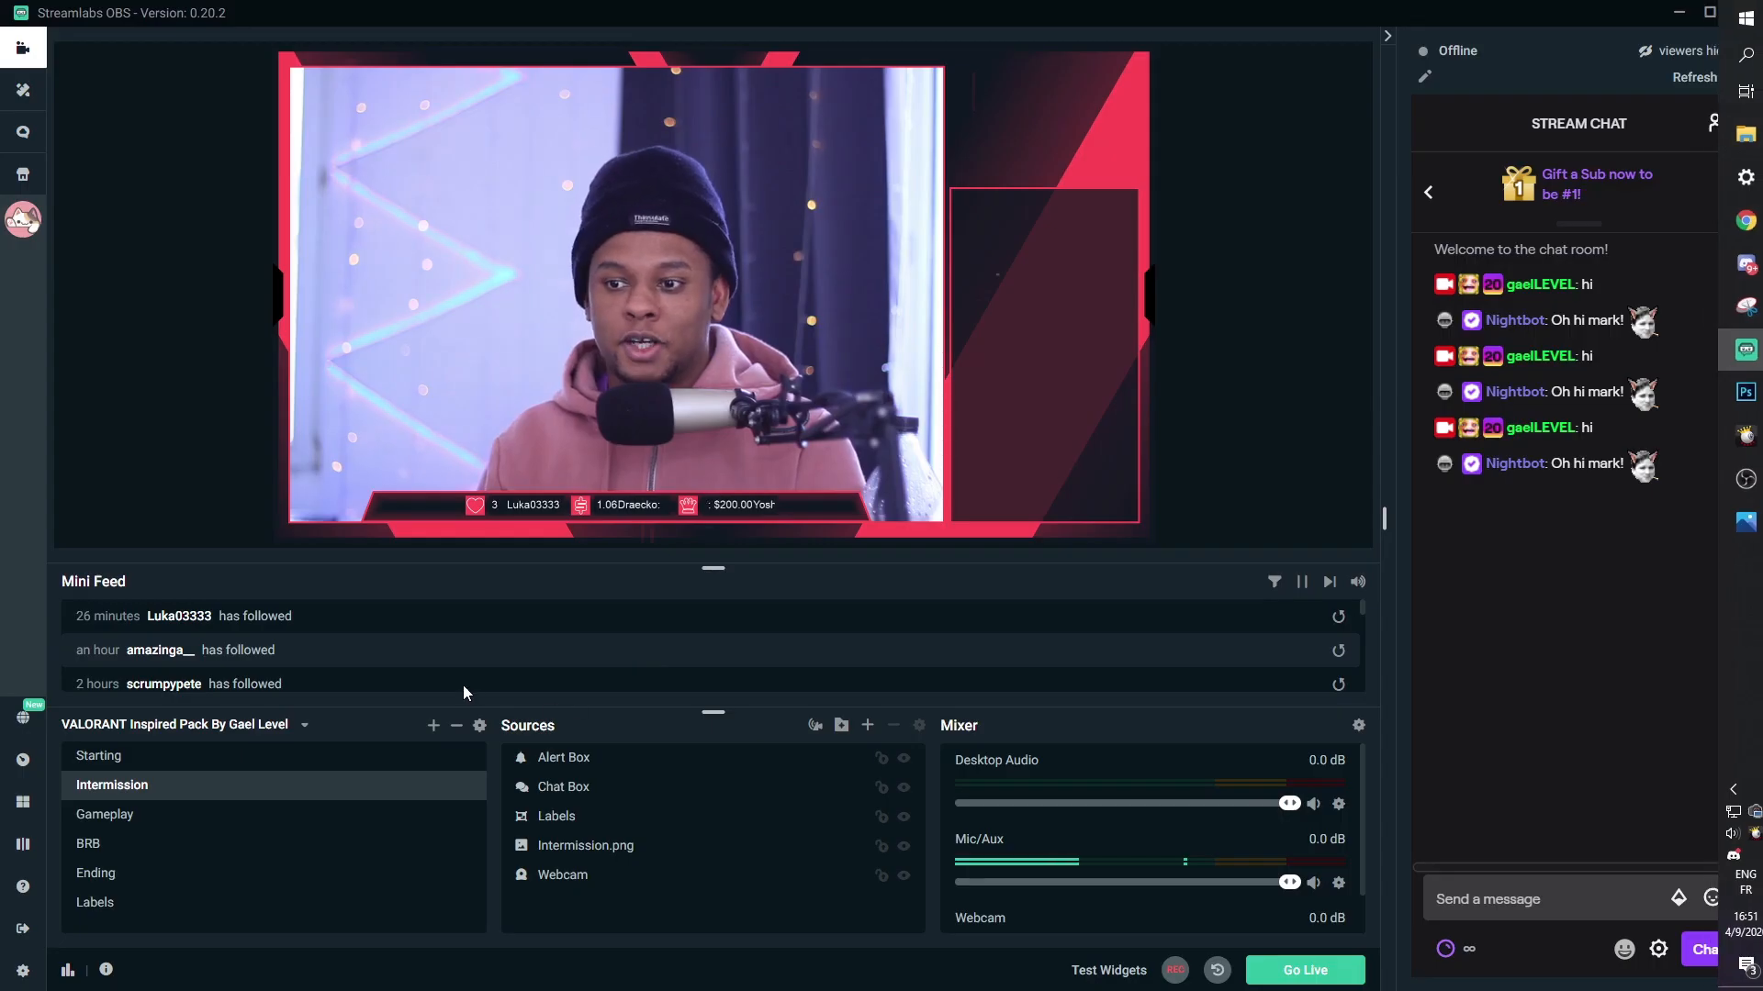
pyautogui.click(166, 762)
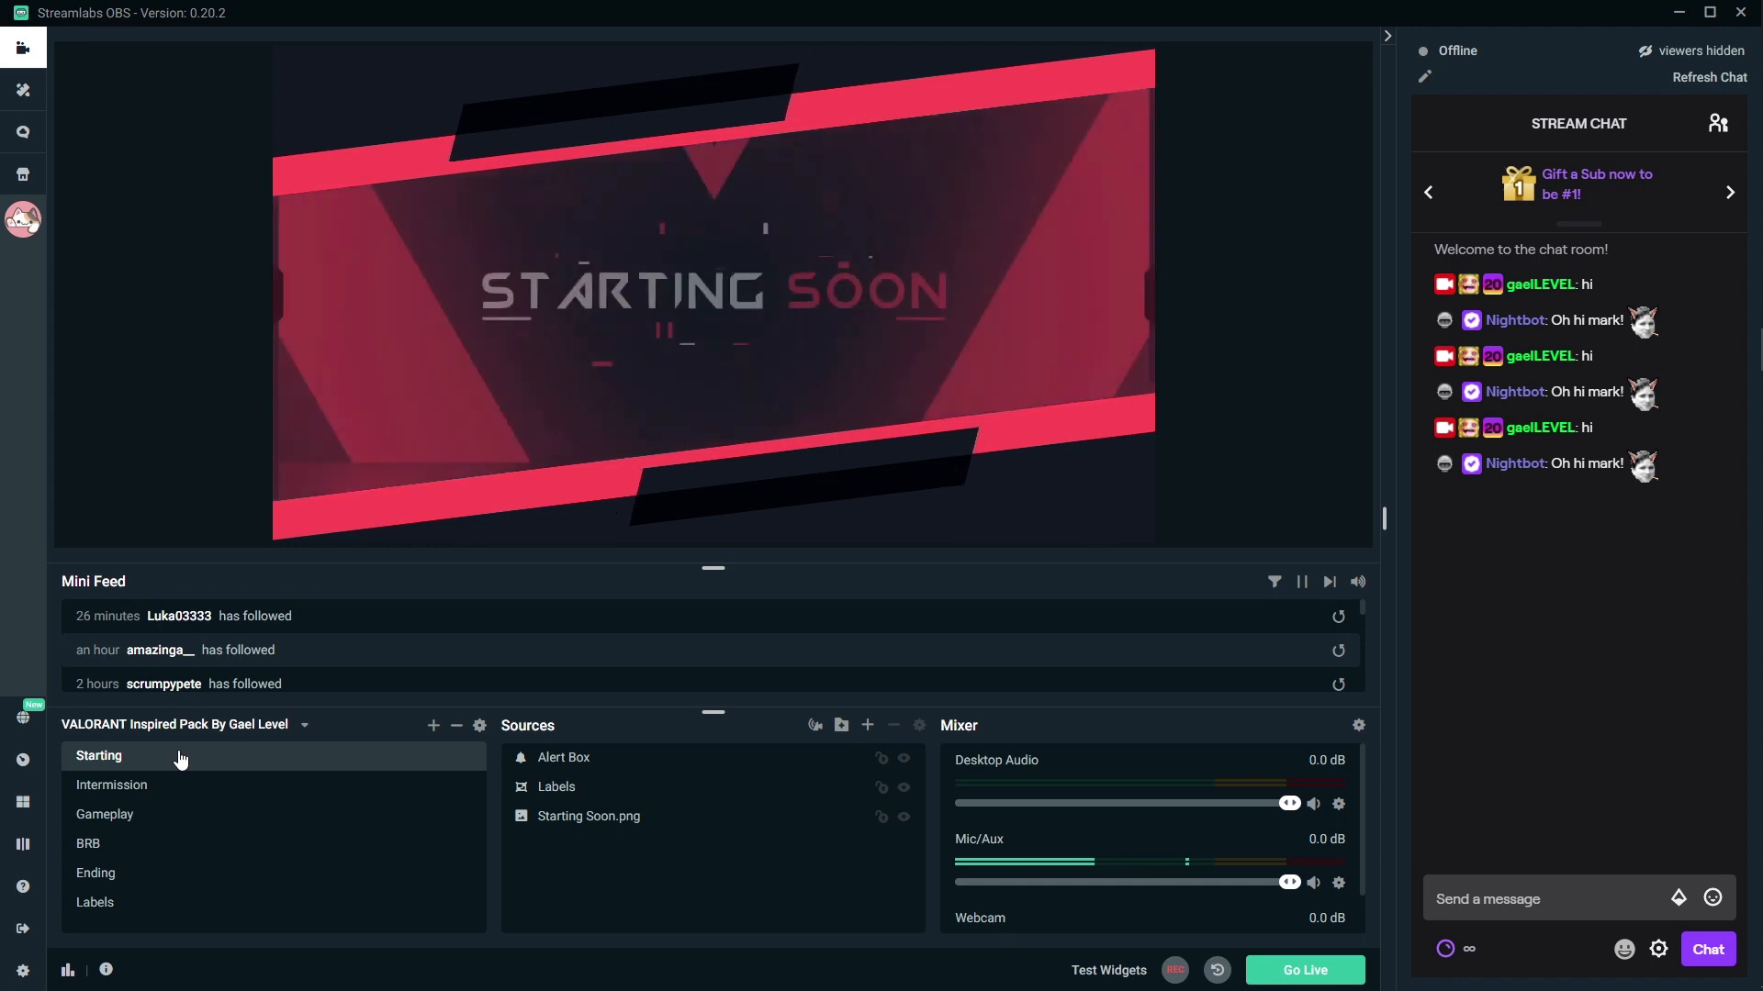
# Add a new image source named BAckground to the Starting scene, using Background2.png from the PNG folder
pyautogui.click(868, 725)
pyautogui.doubleClick(441, 484)
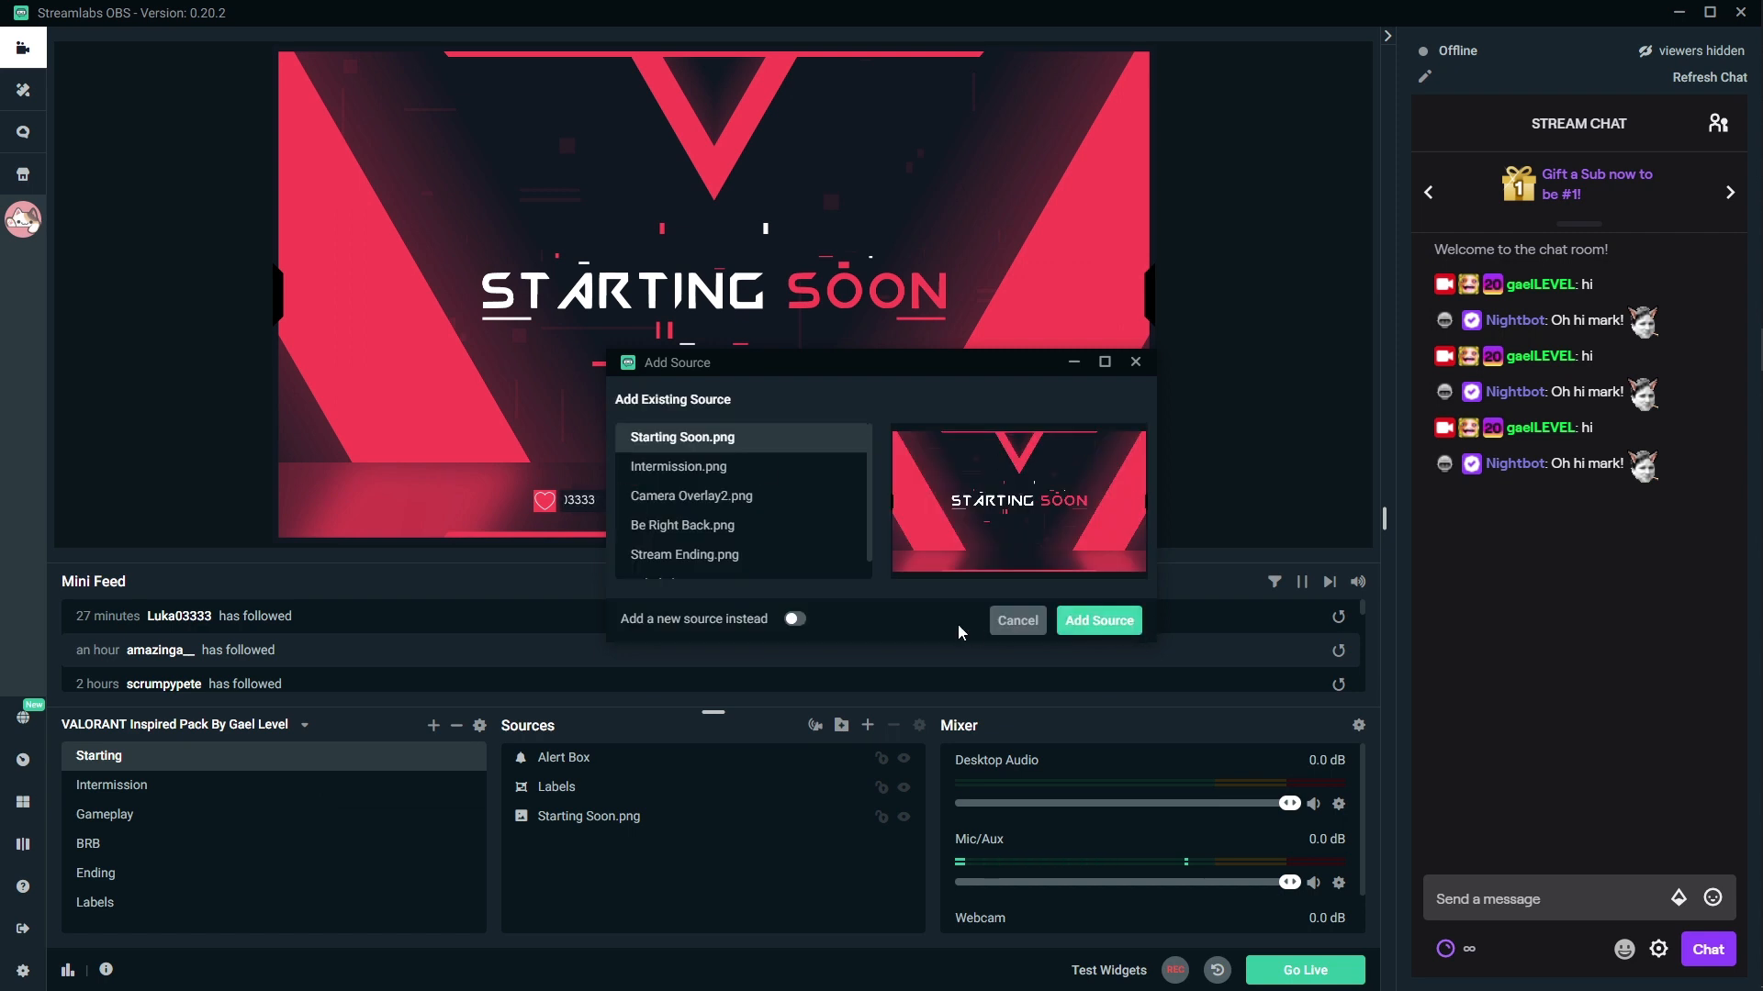
pyautogui.click(794, 620)
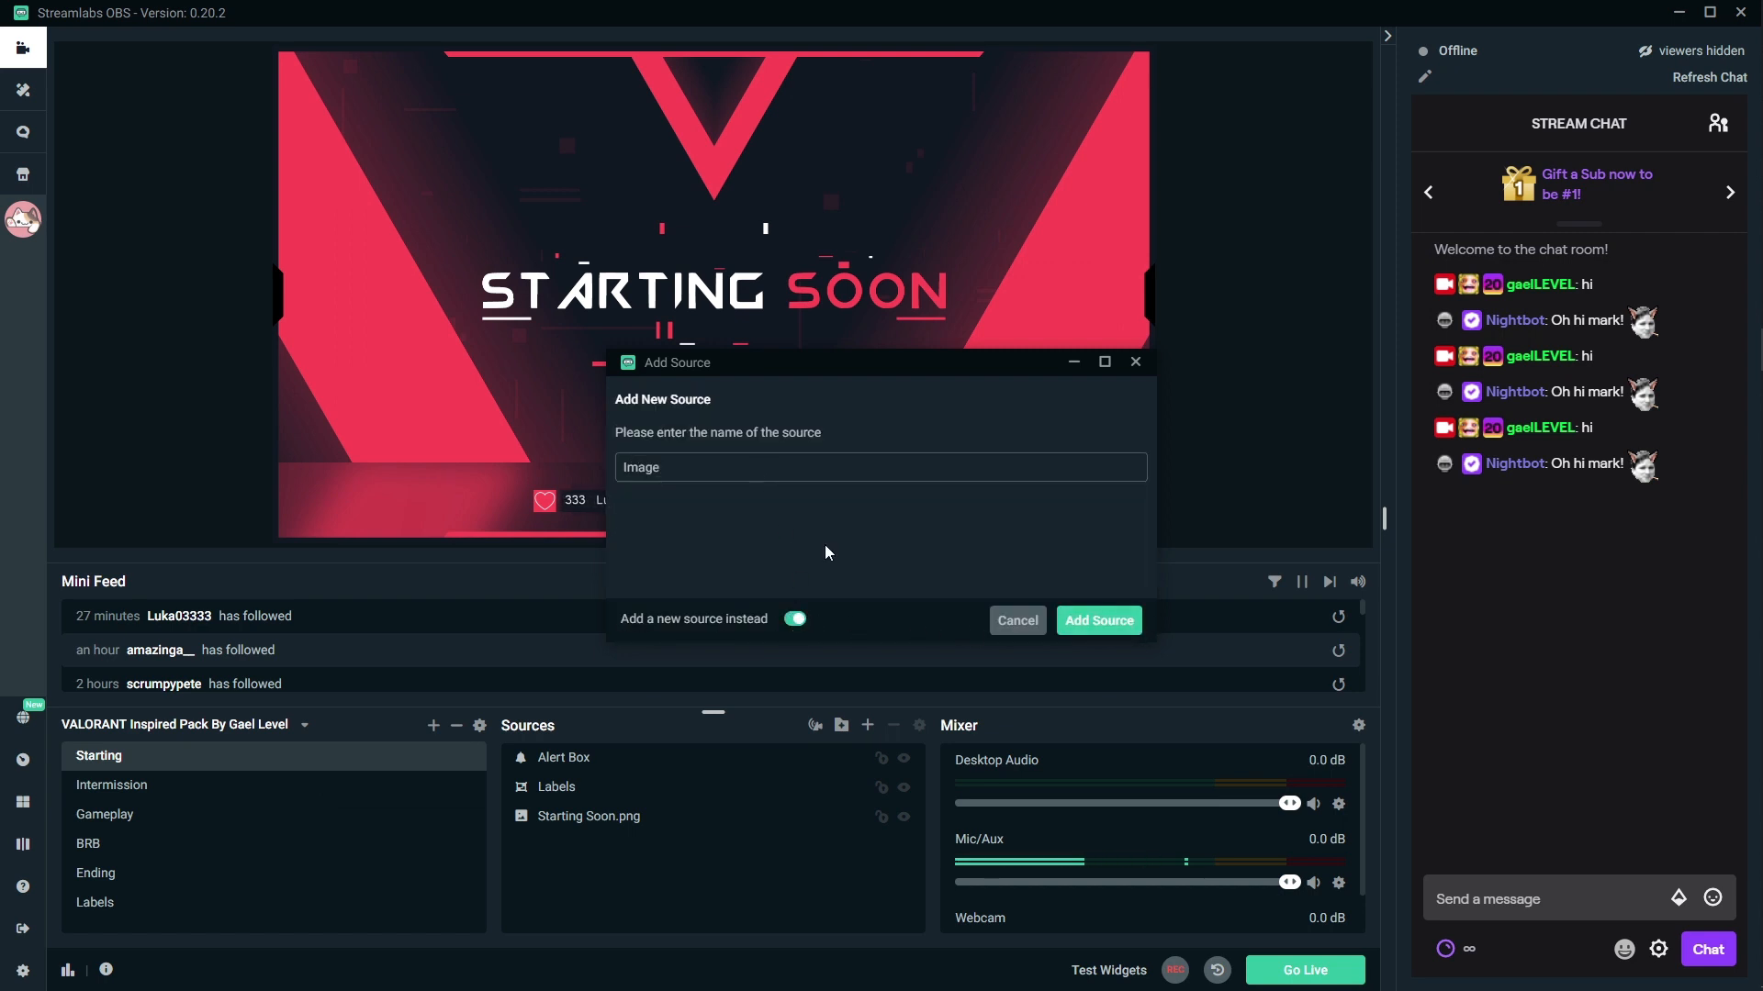
pyautogui.write('BA')
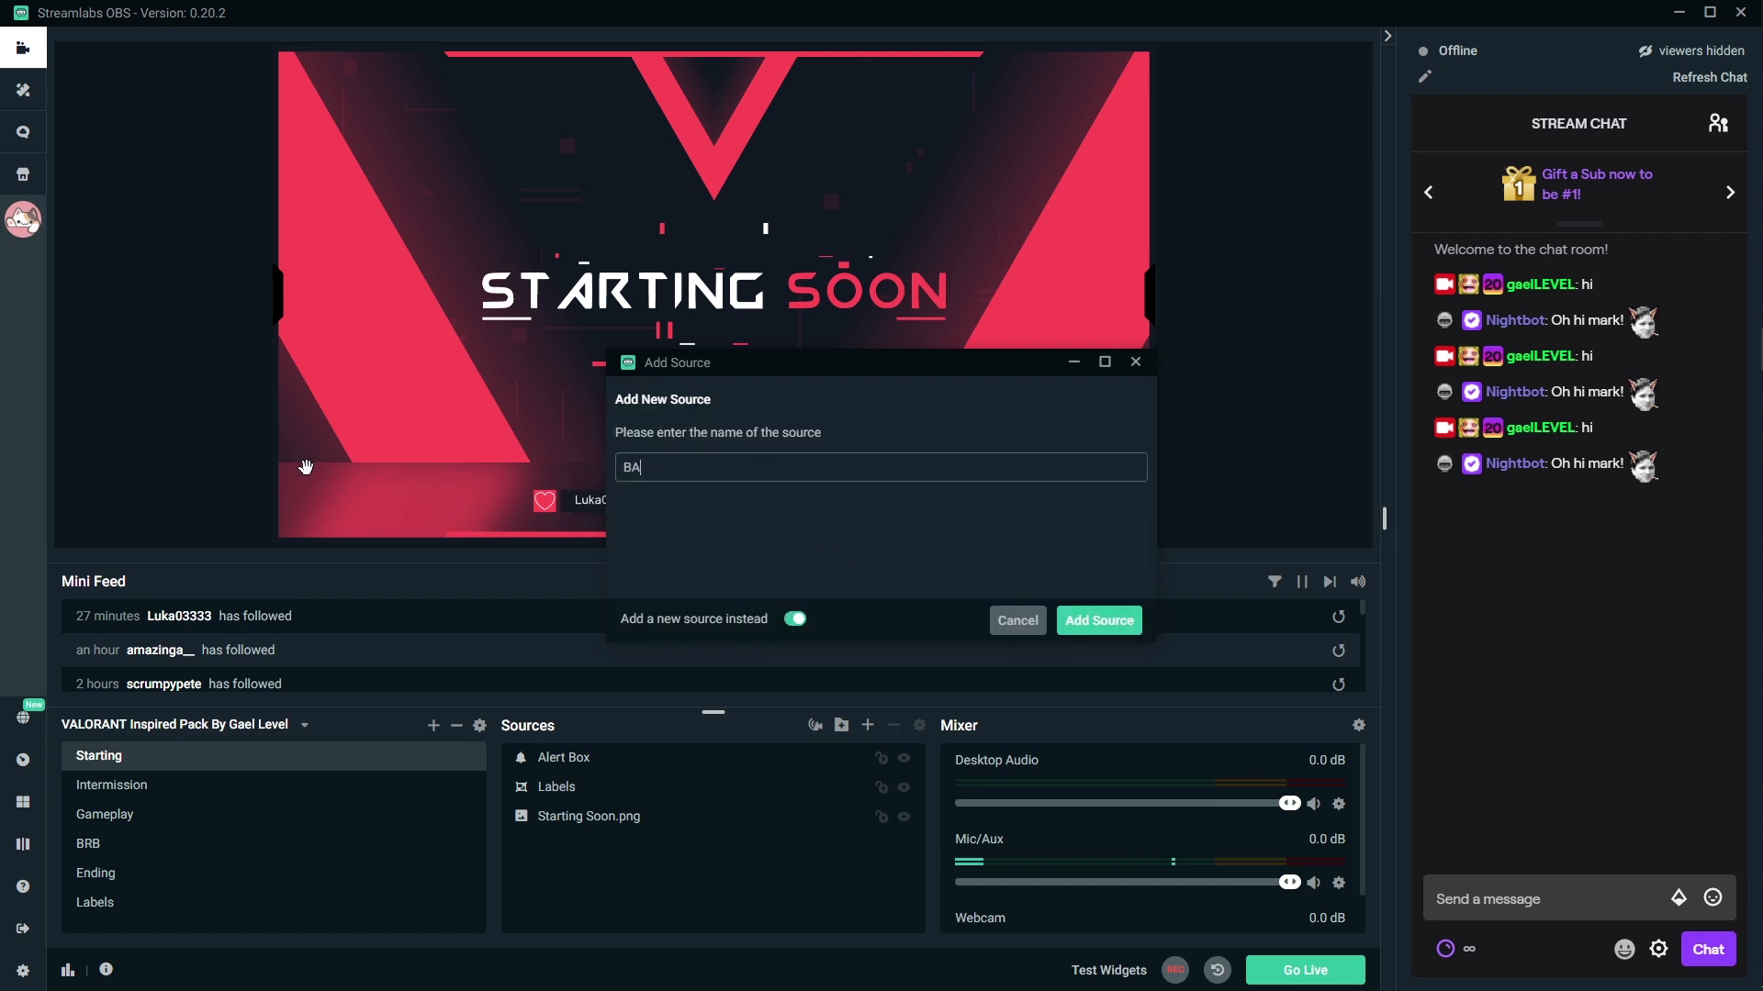
pyautogui.write('ck')
pyautogui.press('Return')
pyautogui.click(1114, 369)
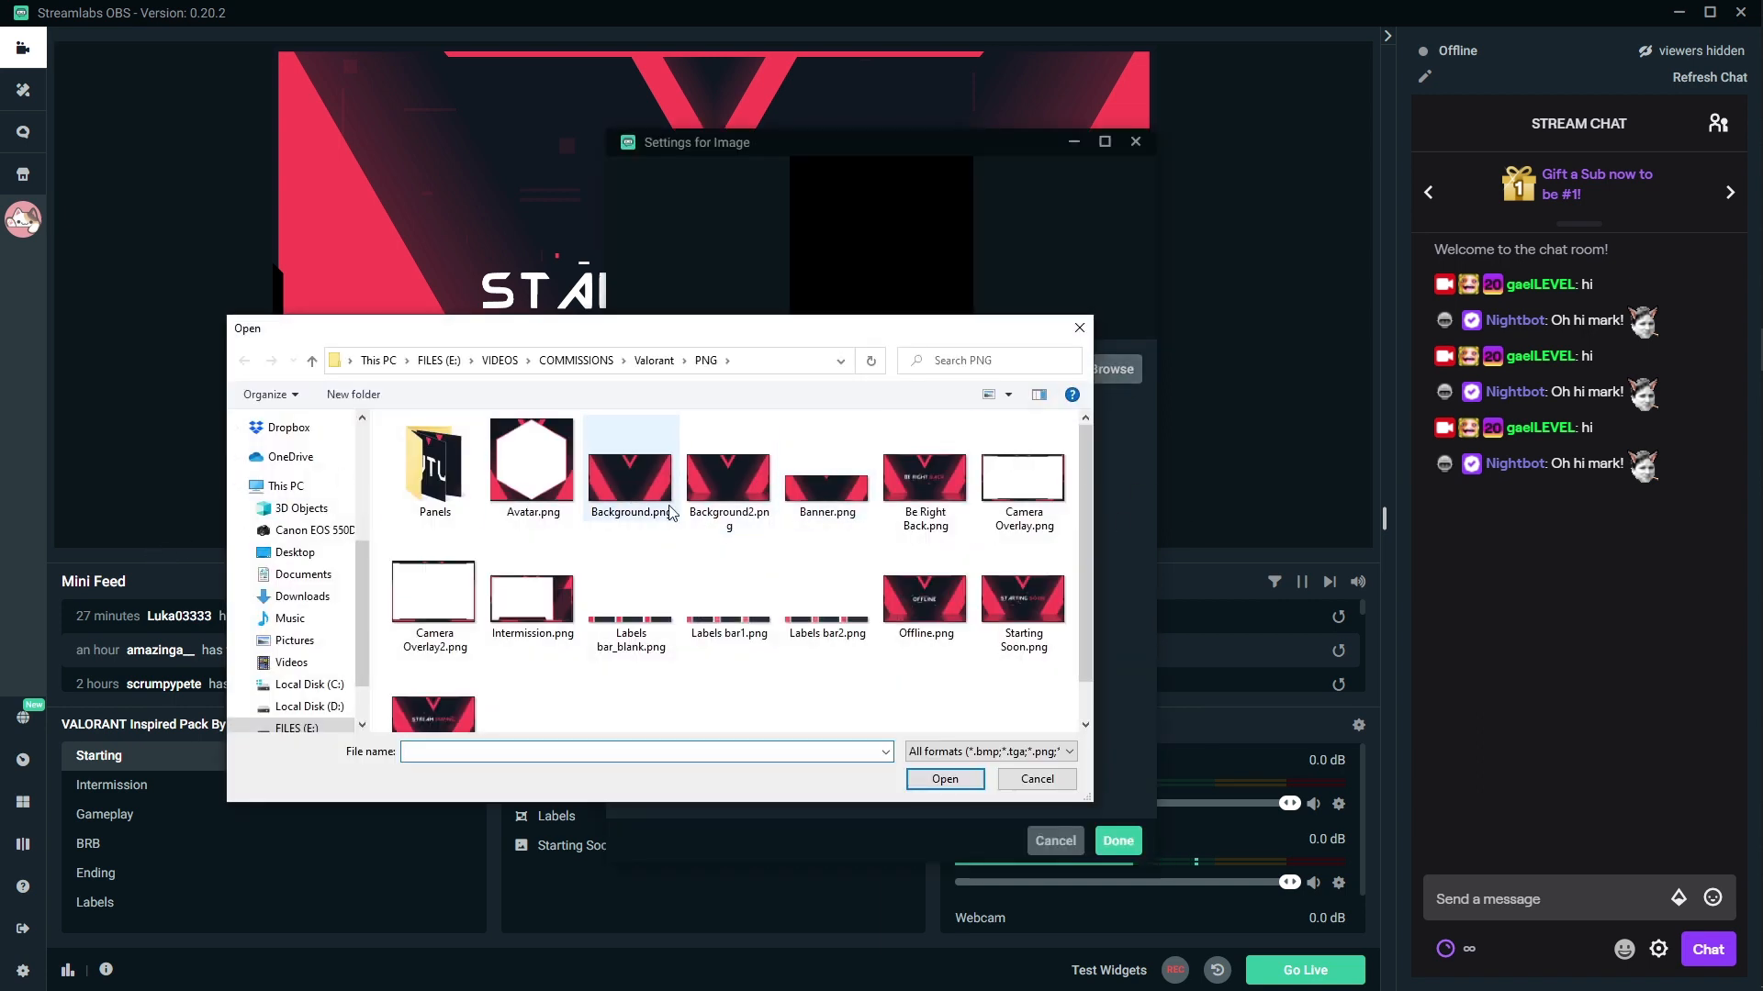
pyautogui.doubleClick(717, 501)
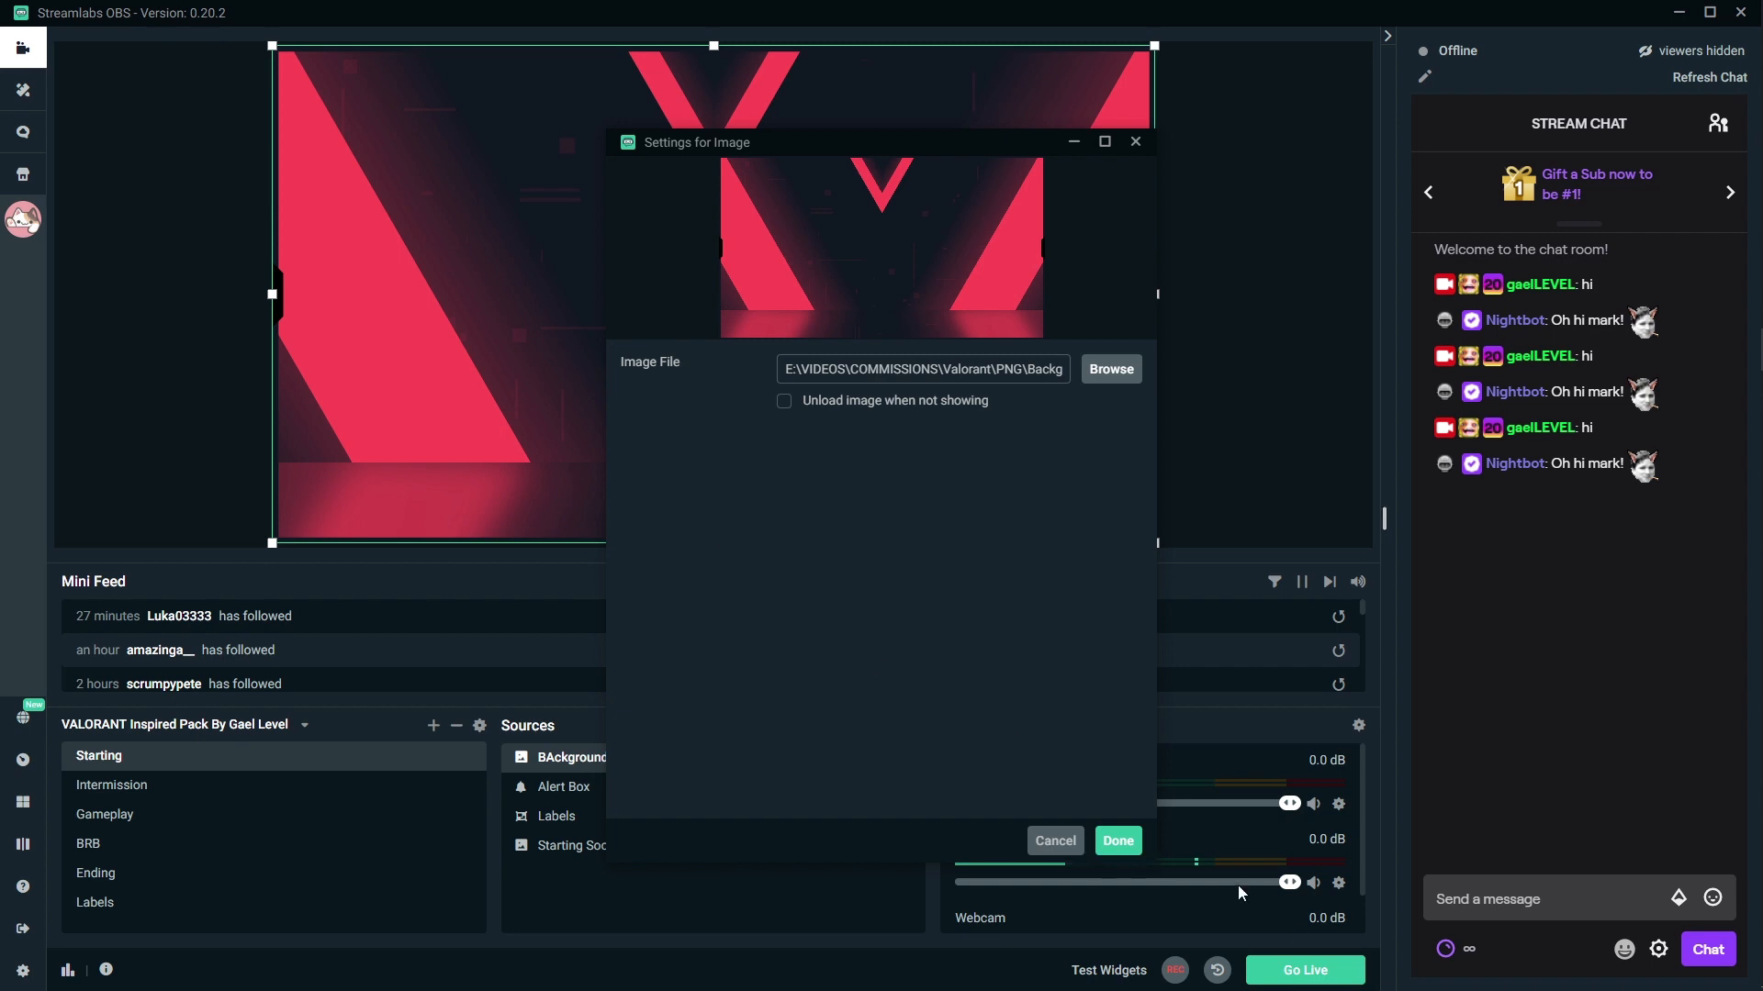
pyautogui.click(1134, 844)
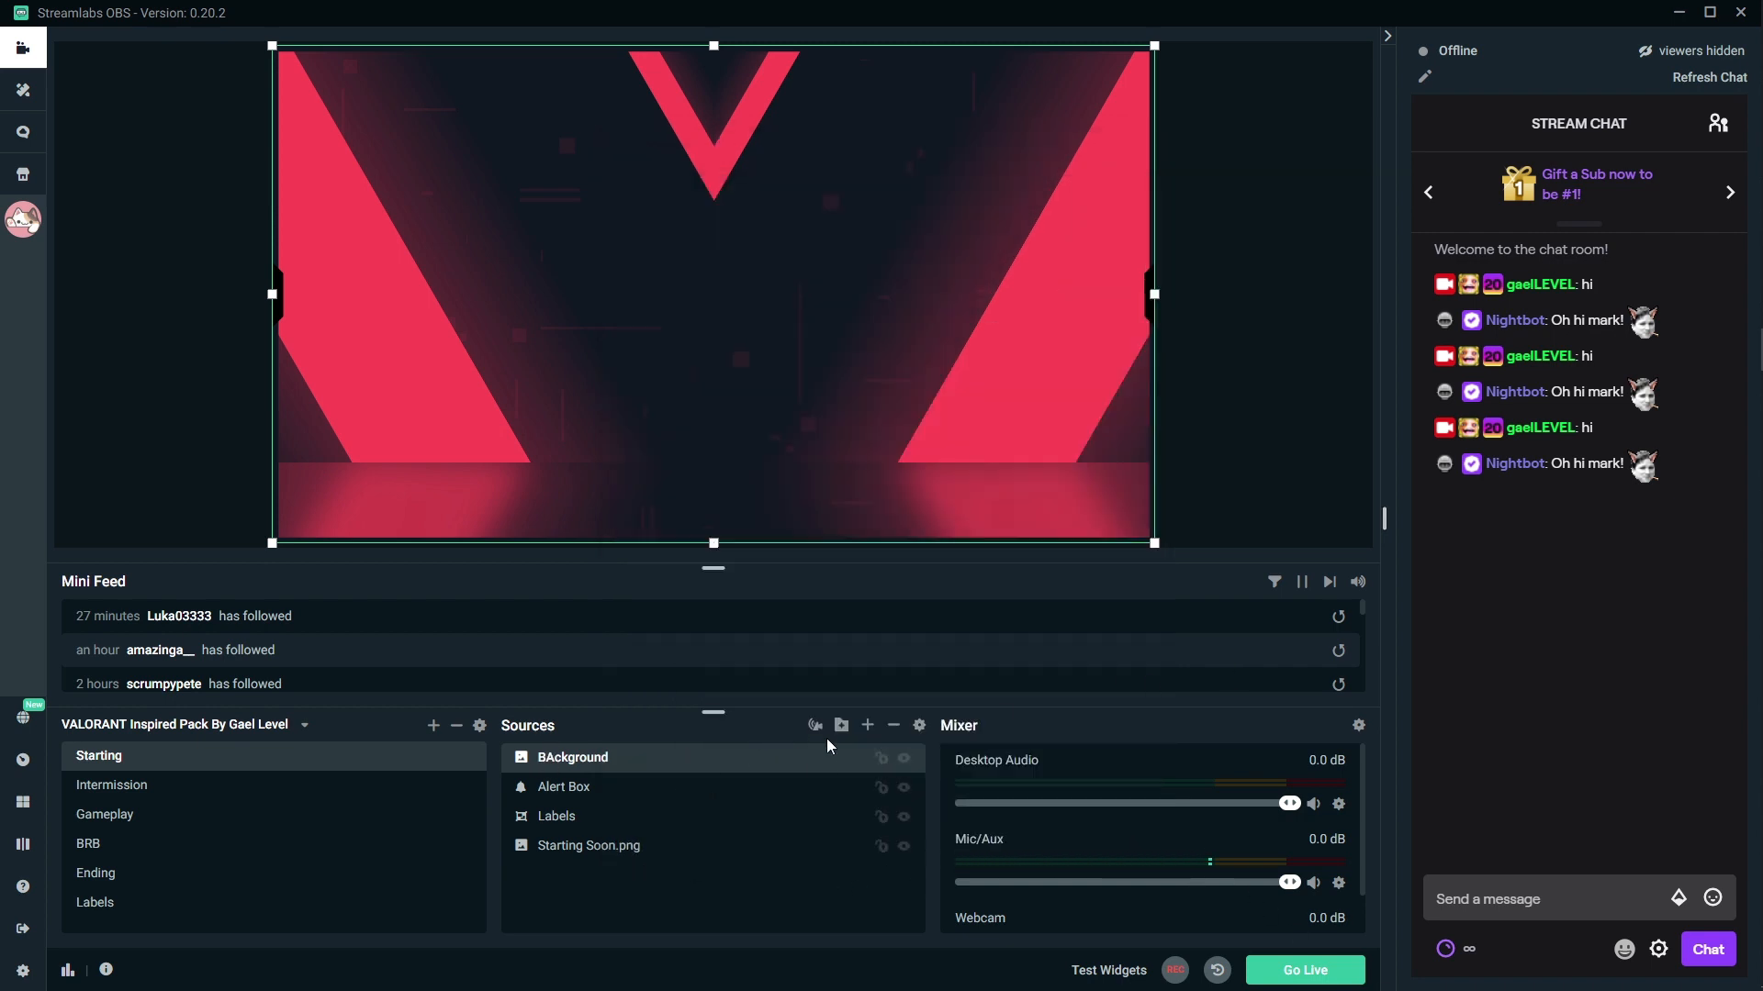
# Add a Text (GDI+) source named Start text to the Starting scene
pyautogui.click(867, 725)
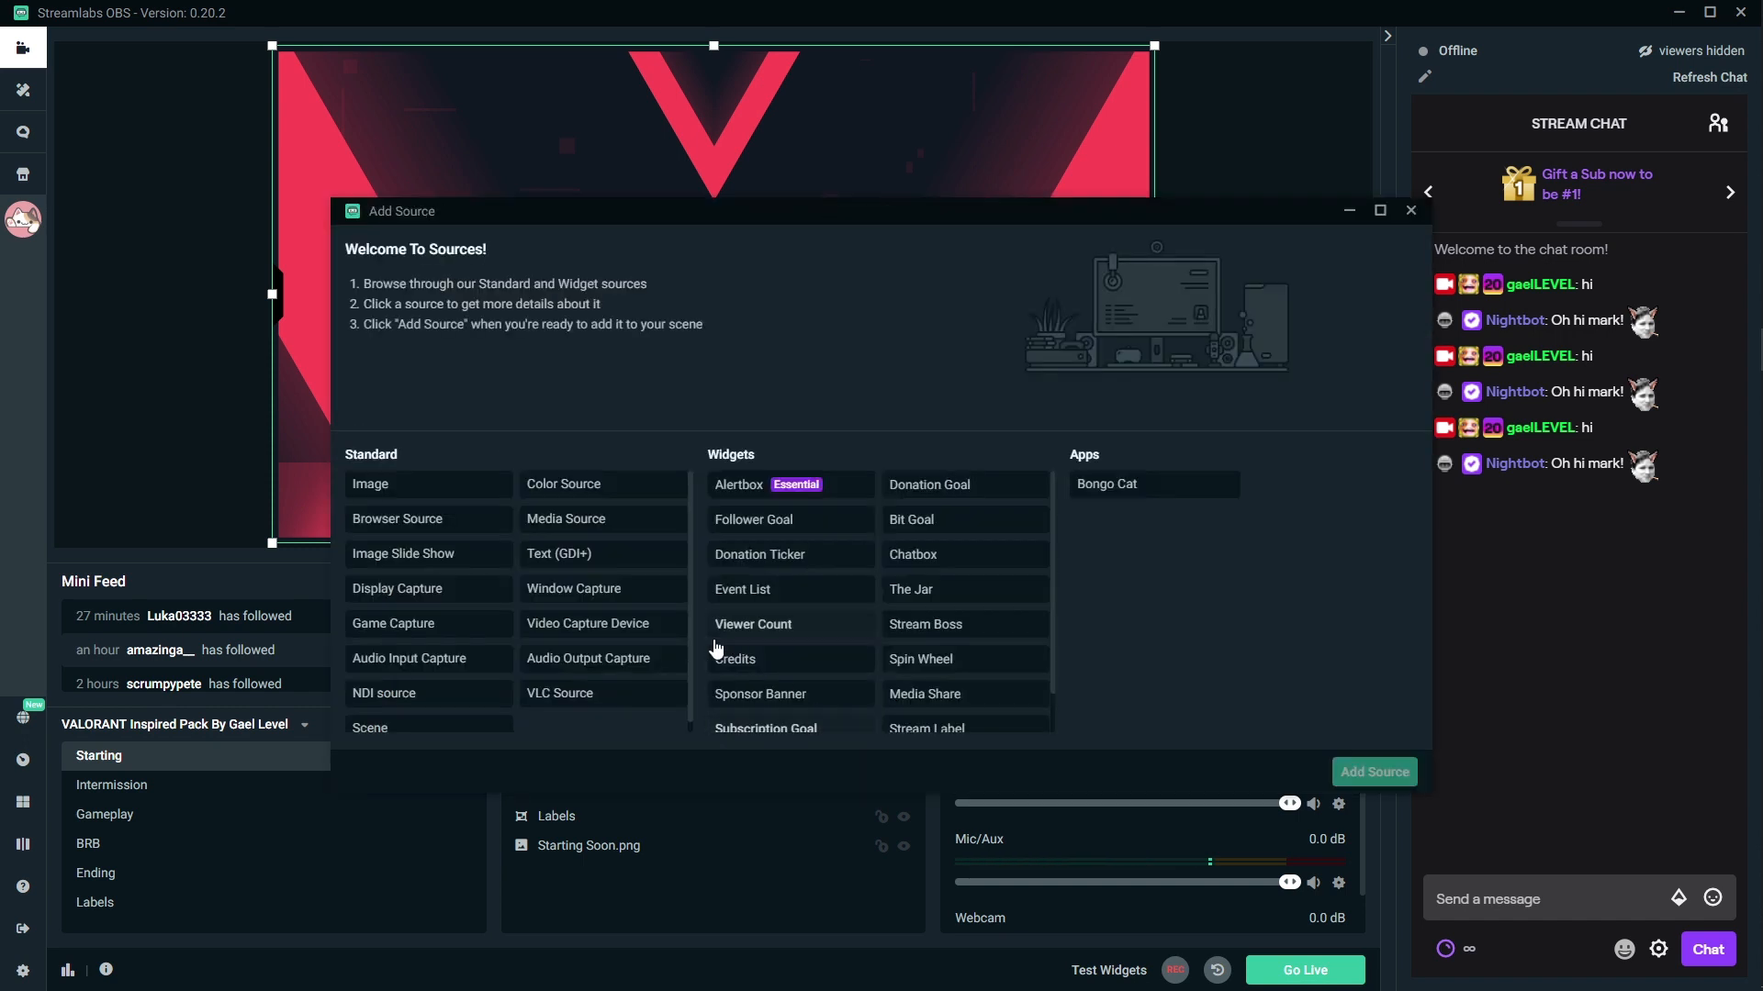
pyautogui.click(560, 558)
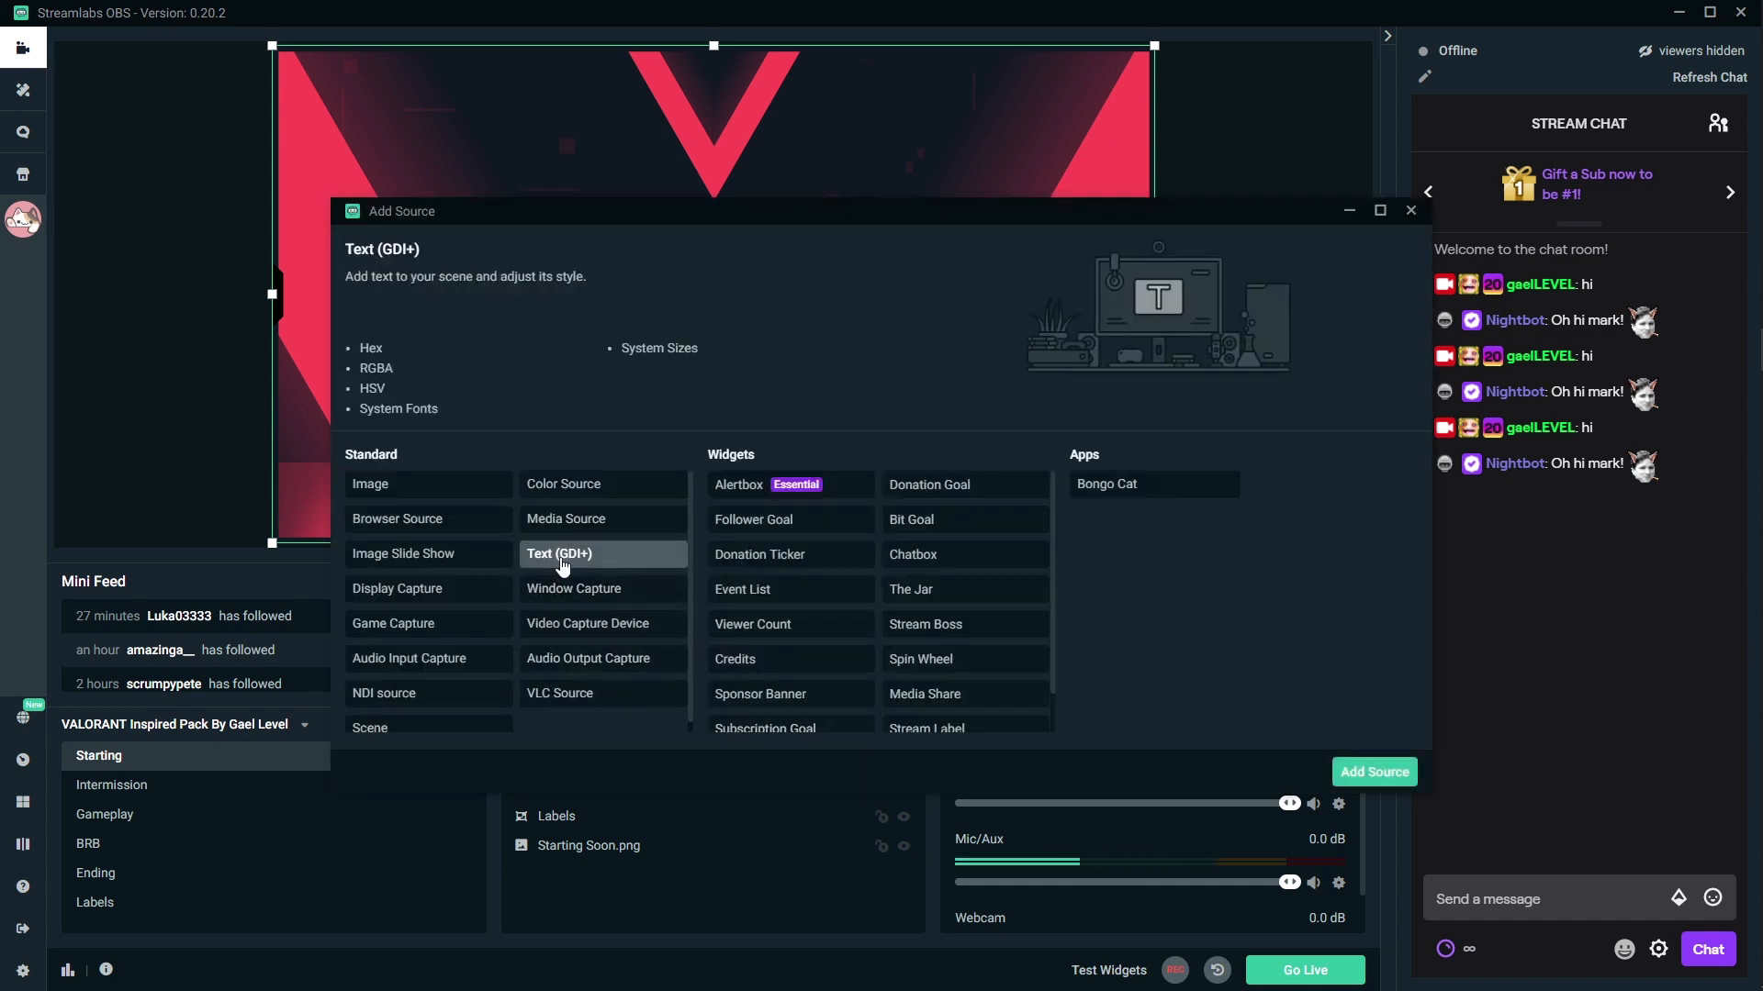
pyautogui.click(1360, 772)
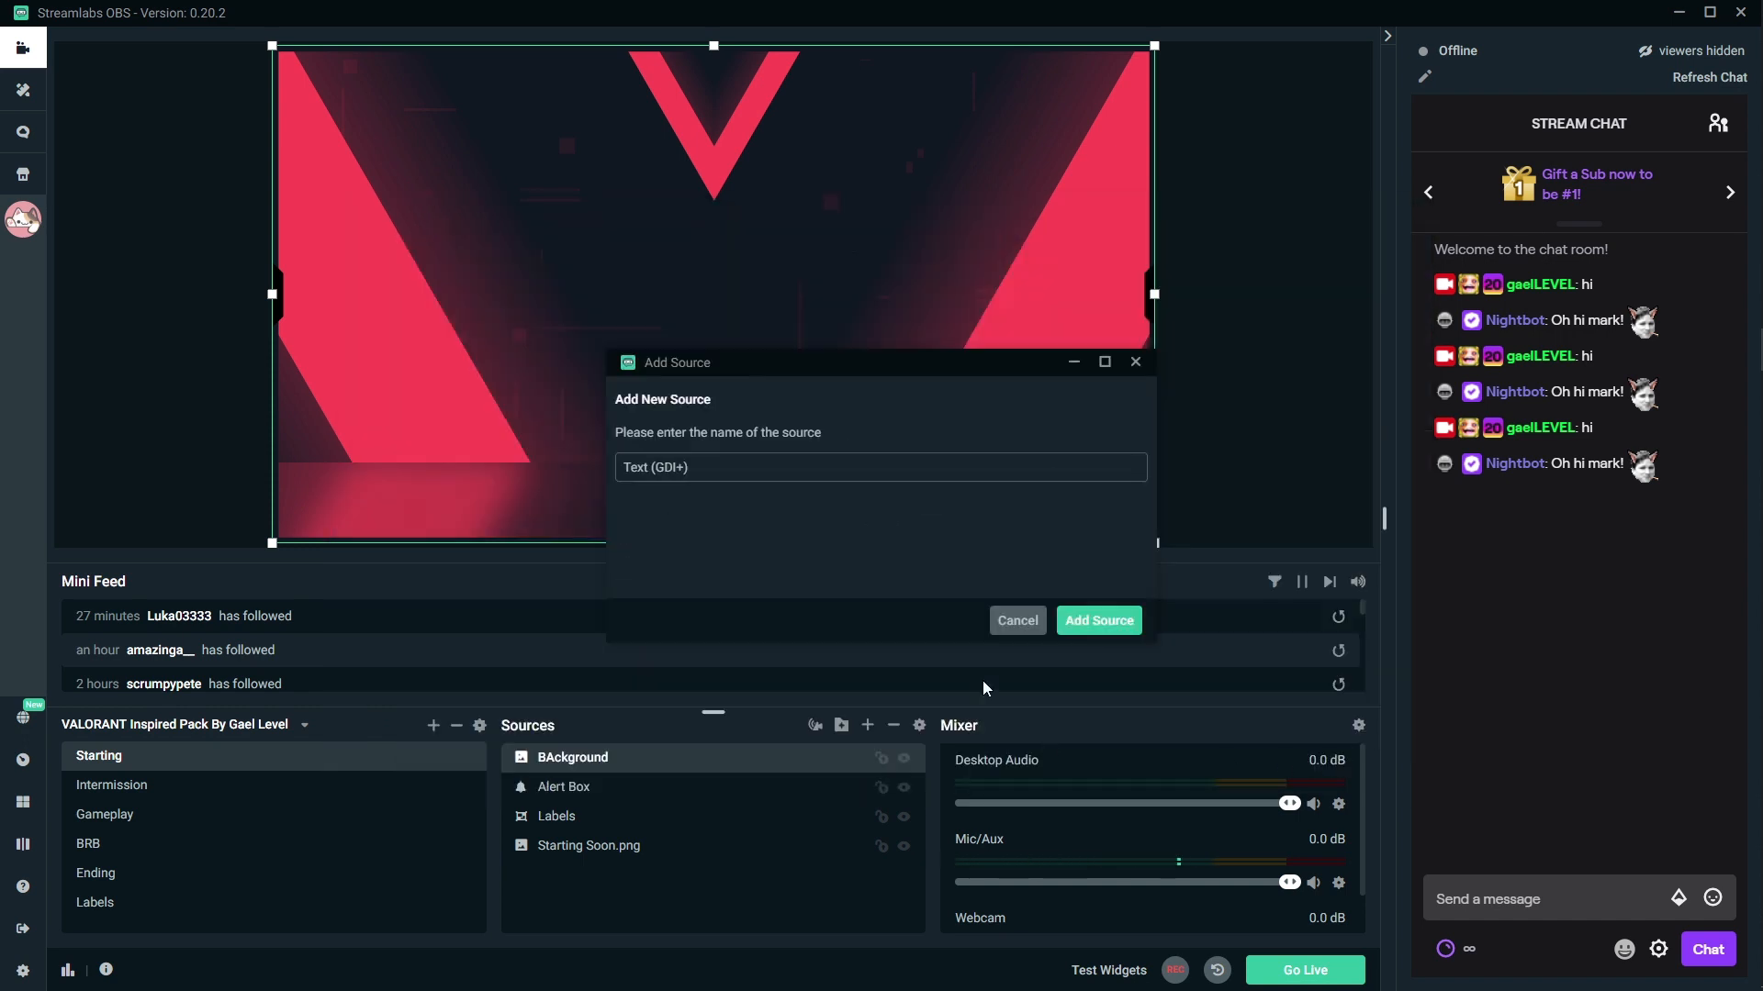
pyautogui.write('Start text')
pyautogui.click(1099, 621)
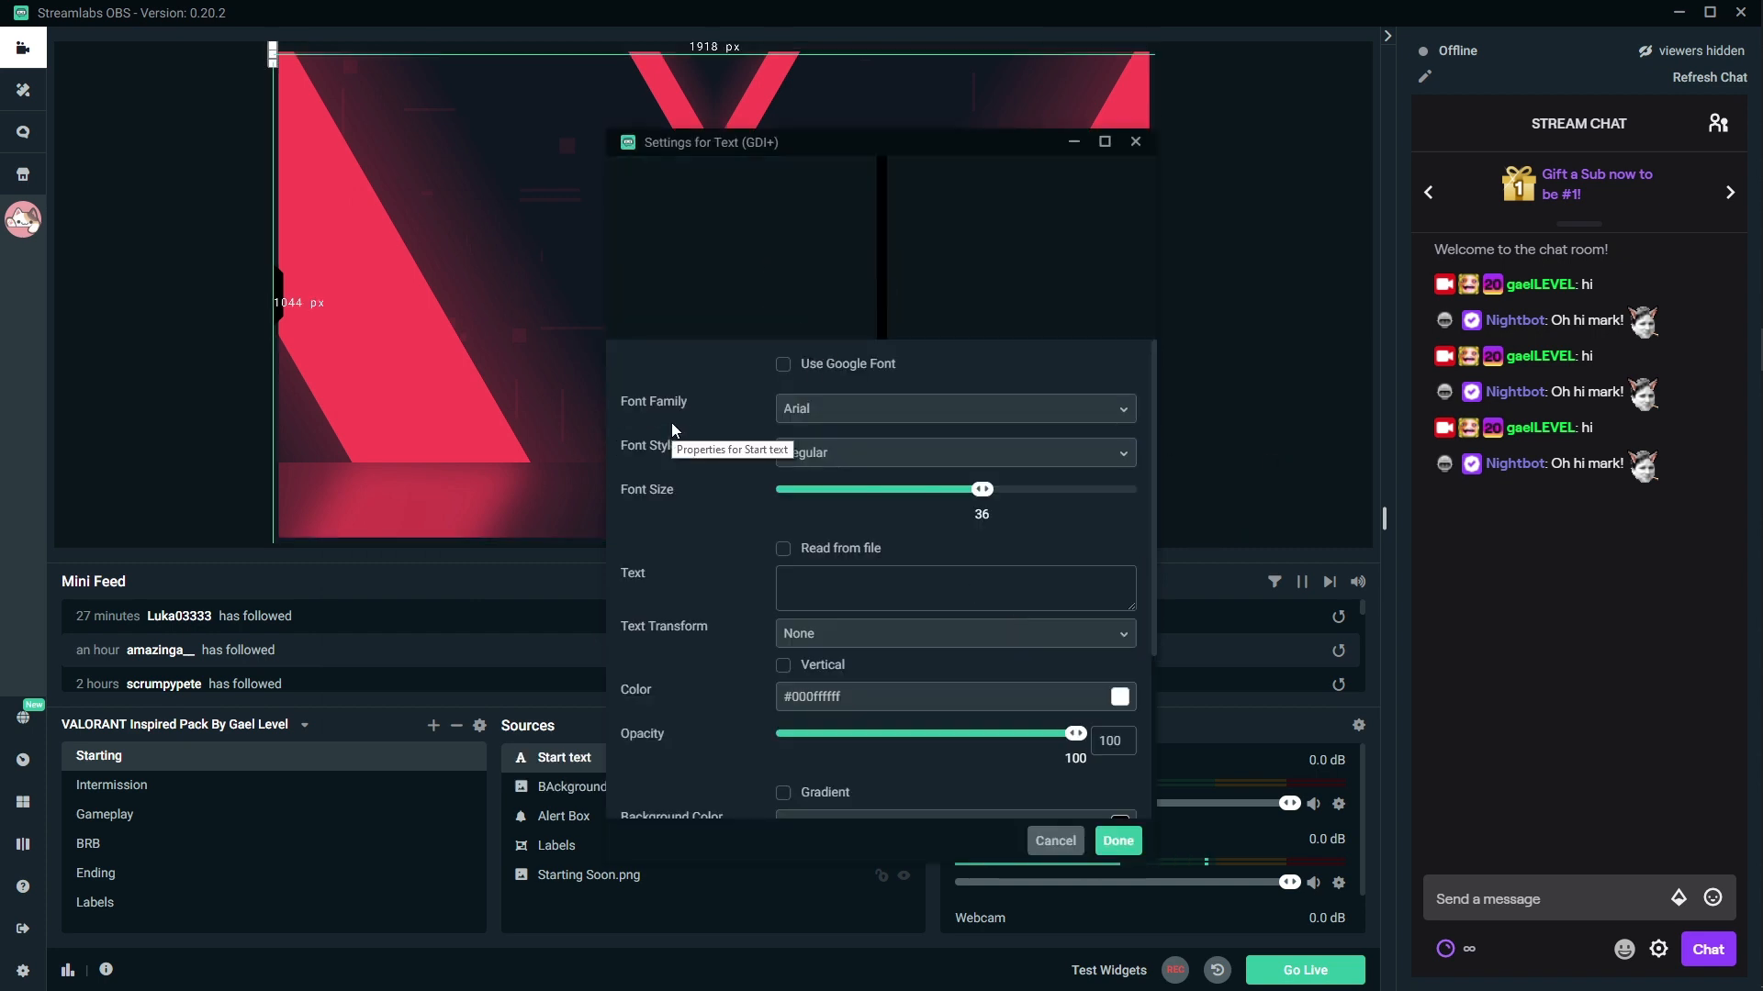
# Set the Start text source's content to DEBUT DU STREAM and its font family to VALORANT
pyautogui.click(850, 592)
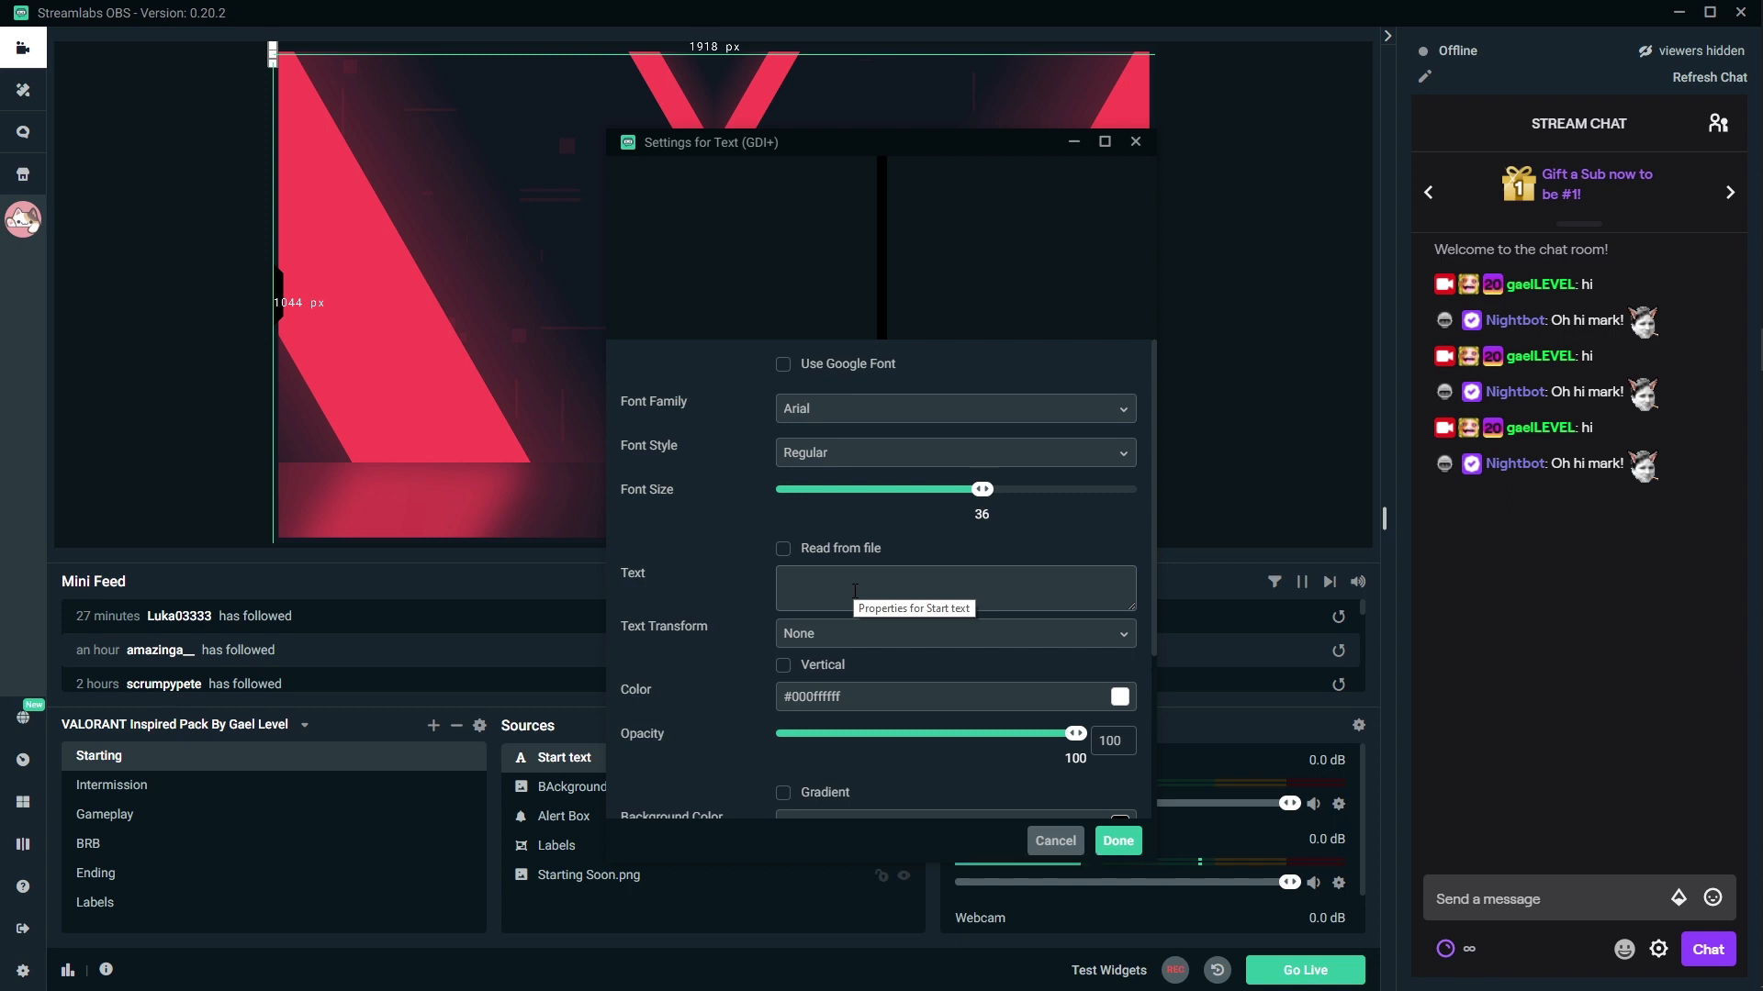
pyautogui.write('DEBUT DU STREAM')
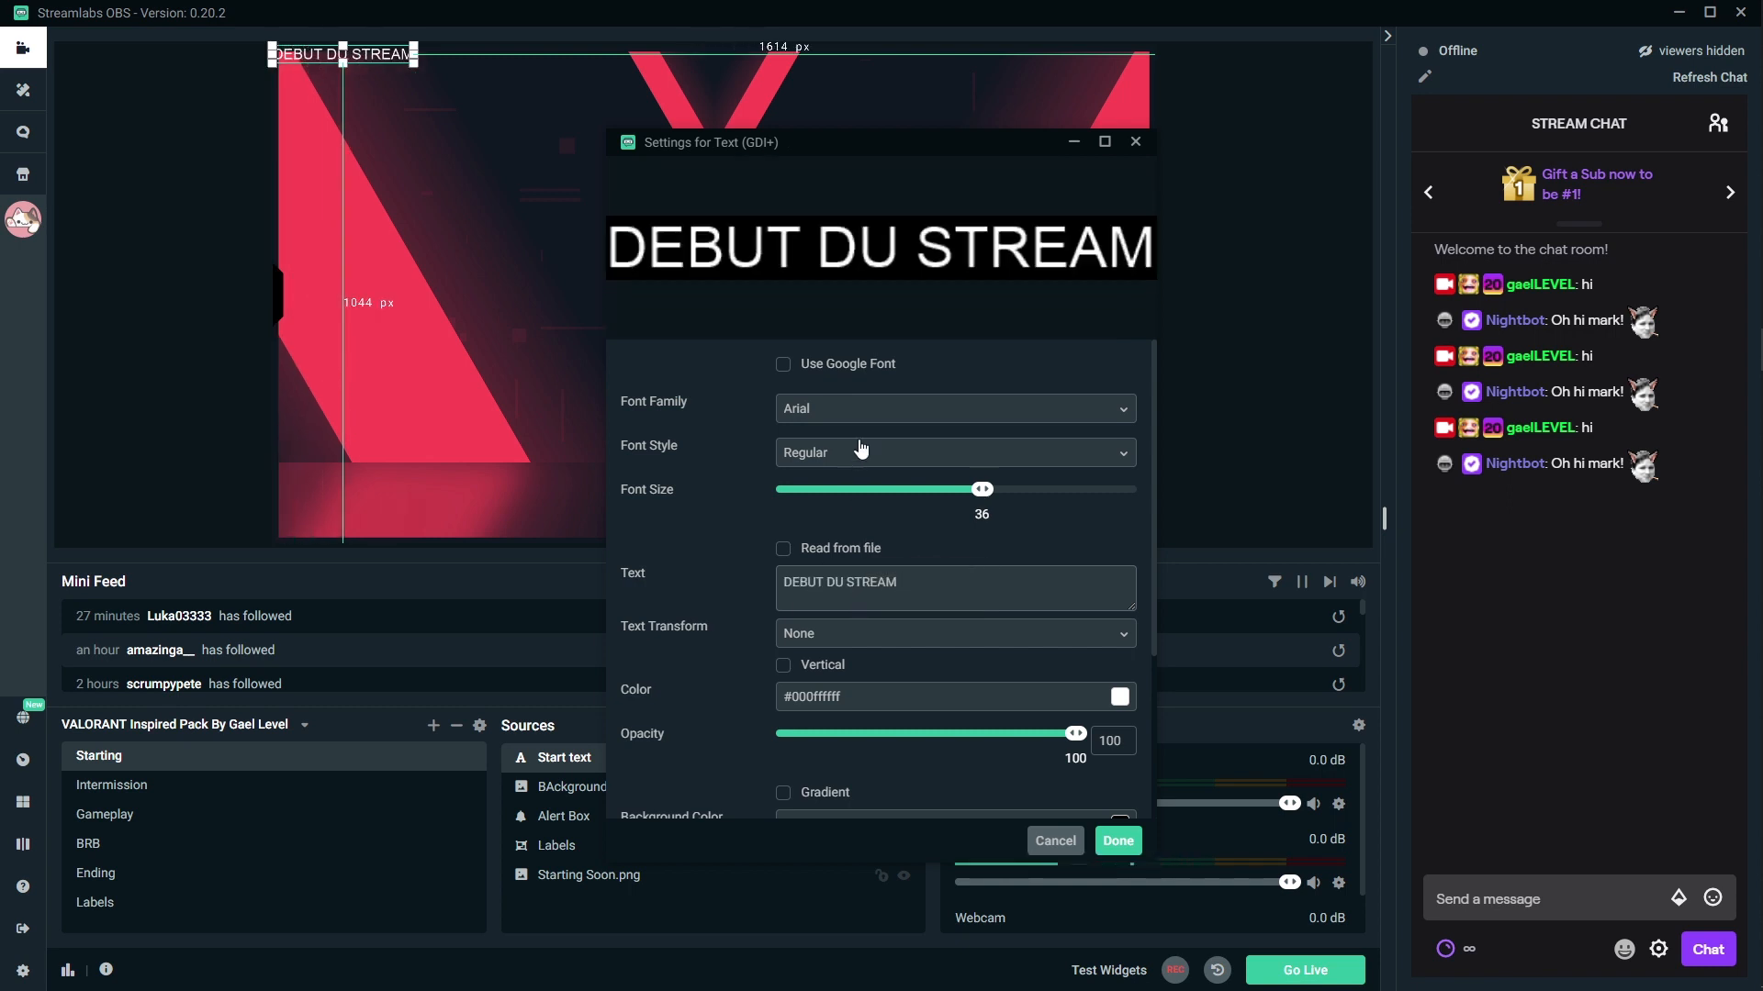
pyautogui.click(923, 421)
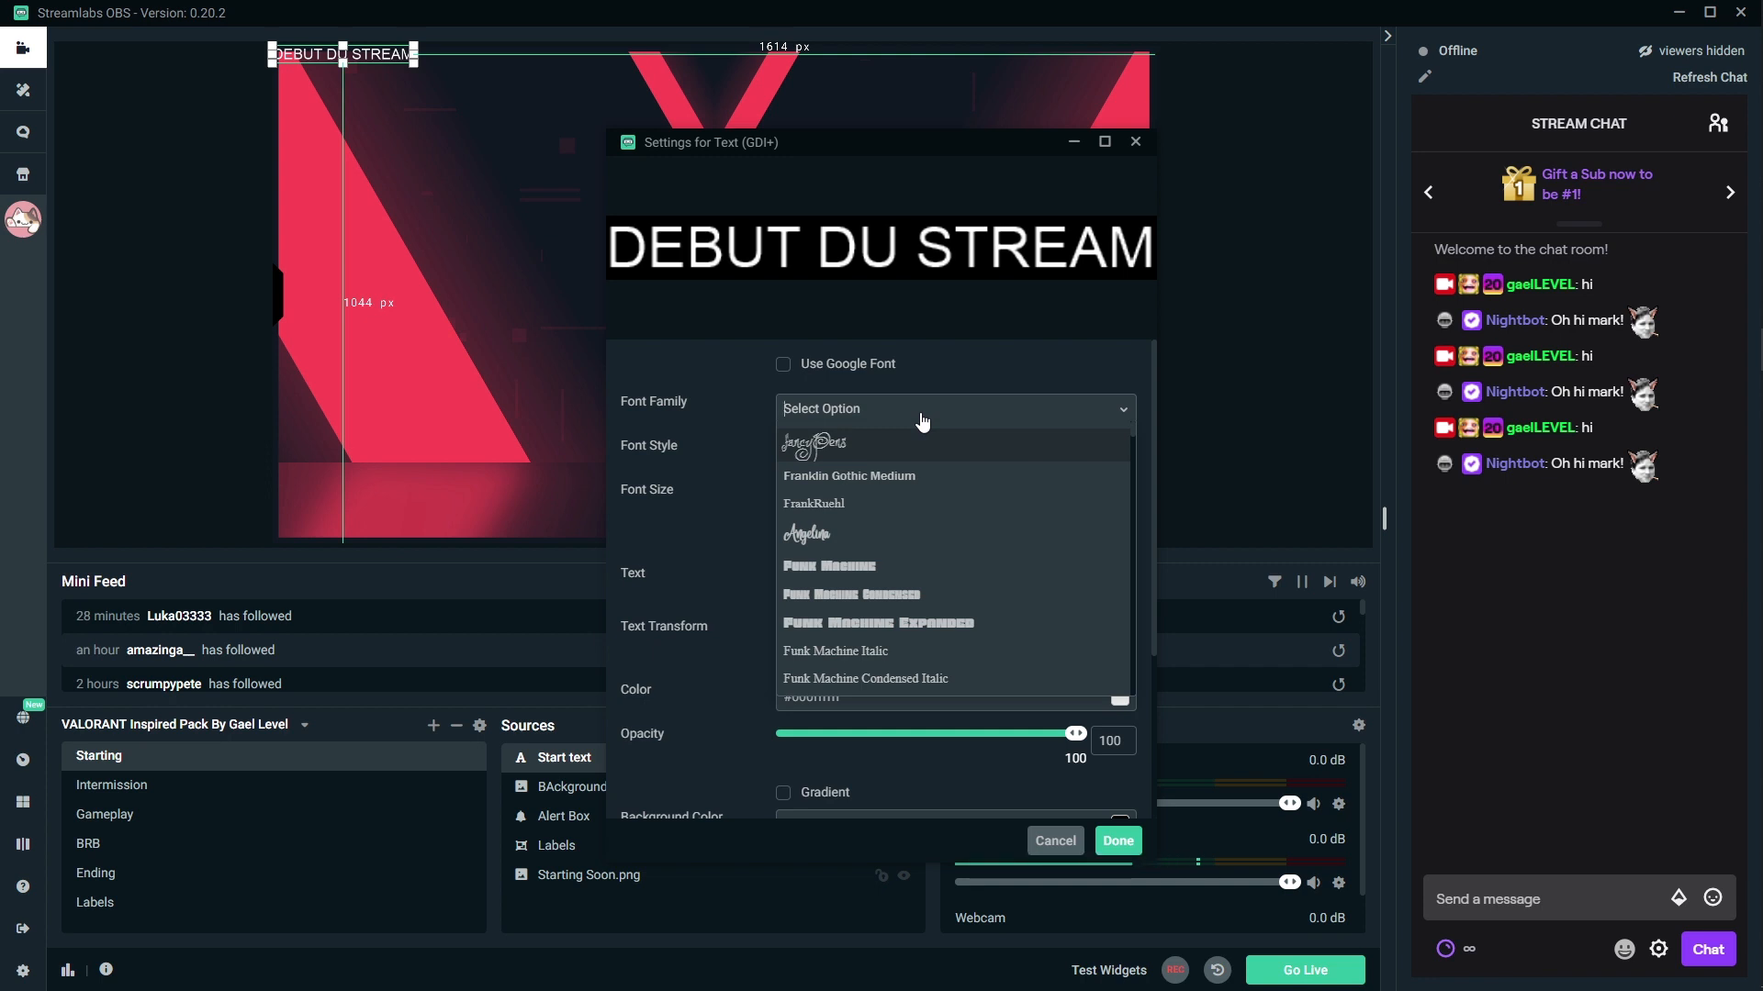
pyautogui.write('valo')
pyautogui.click(872, 444)
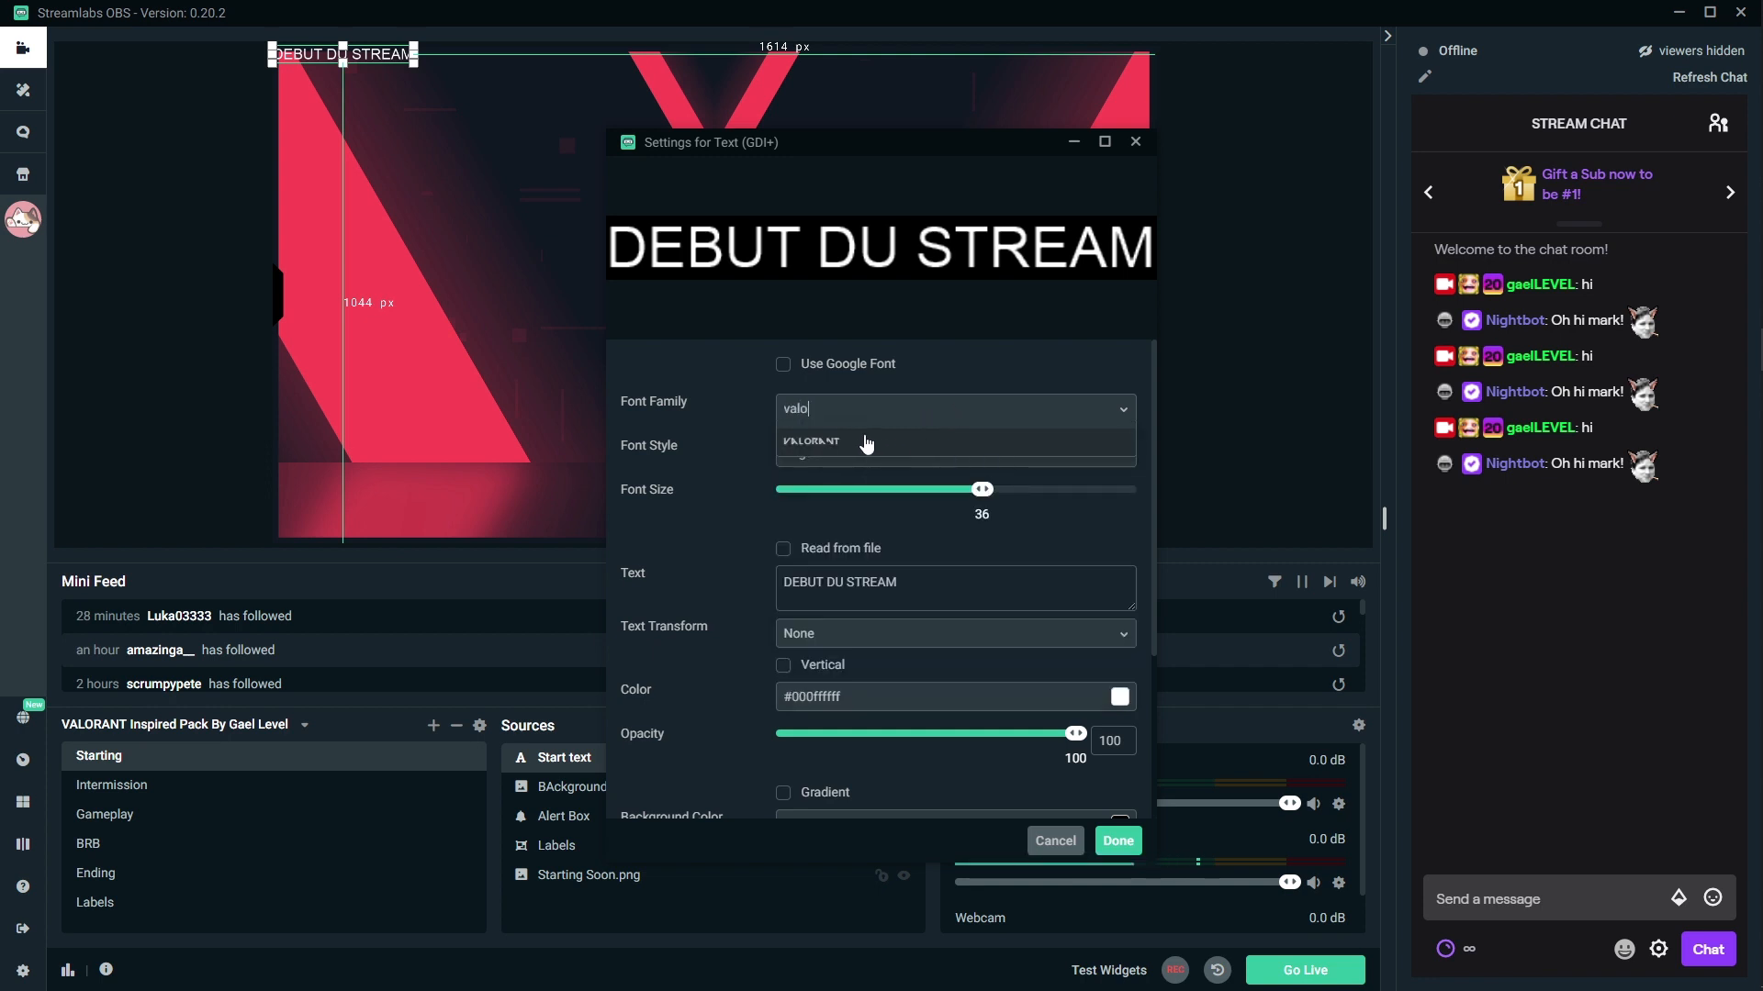
# Apply the Valorant font to the Start text source and enlarge its font size
pyautogui.click(817, 136)
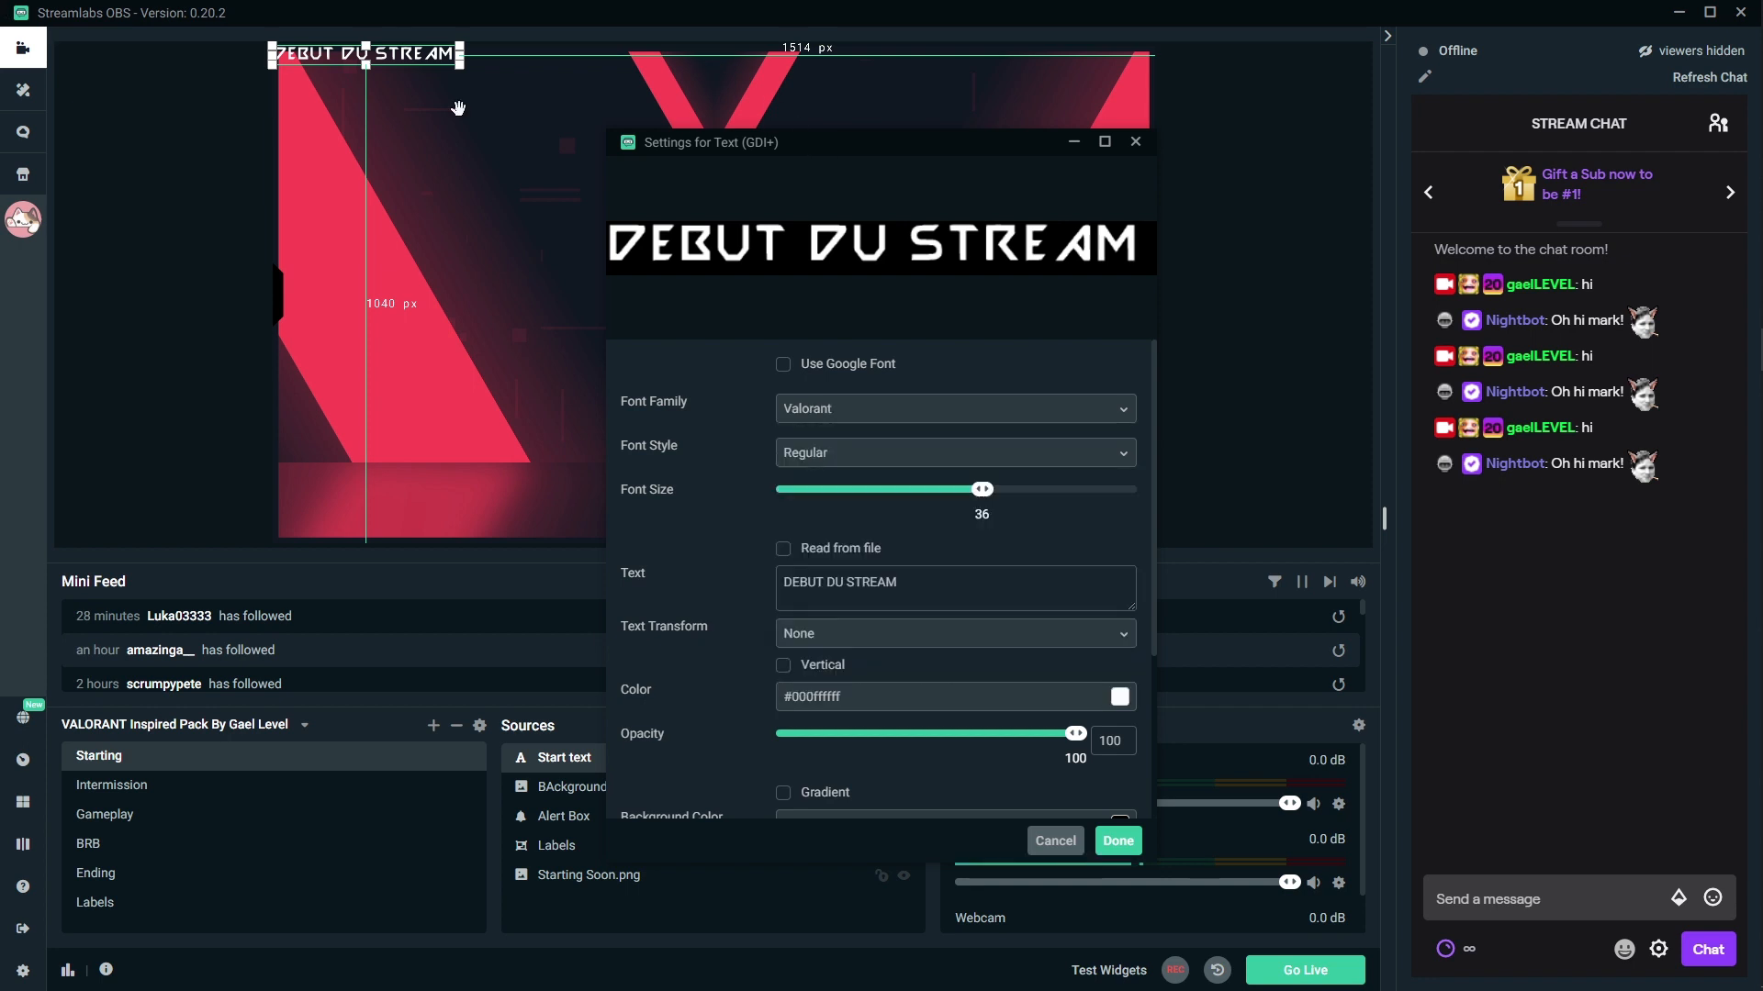
pyautogui.moveTo(981, 489); pyautogui.dragTo(1110, 493)
pyautogui.click(1126, 851)
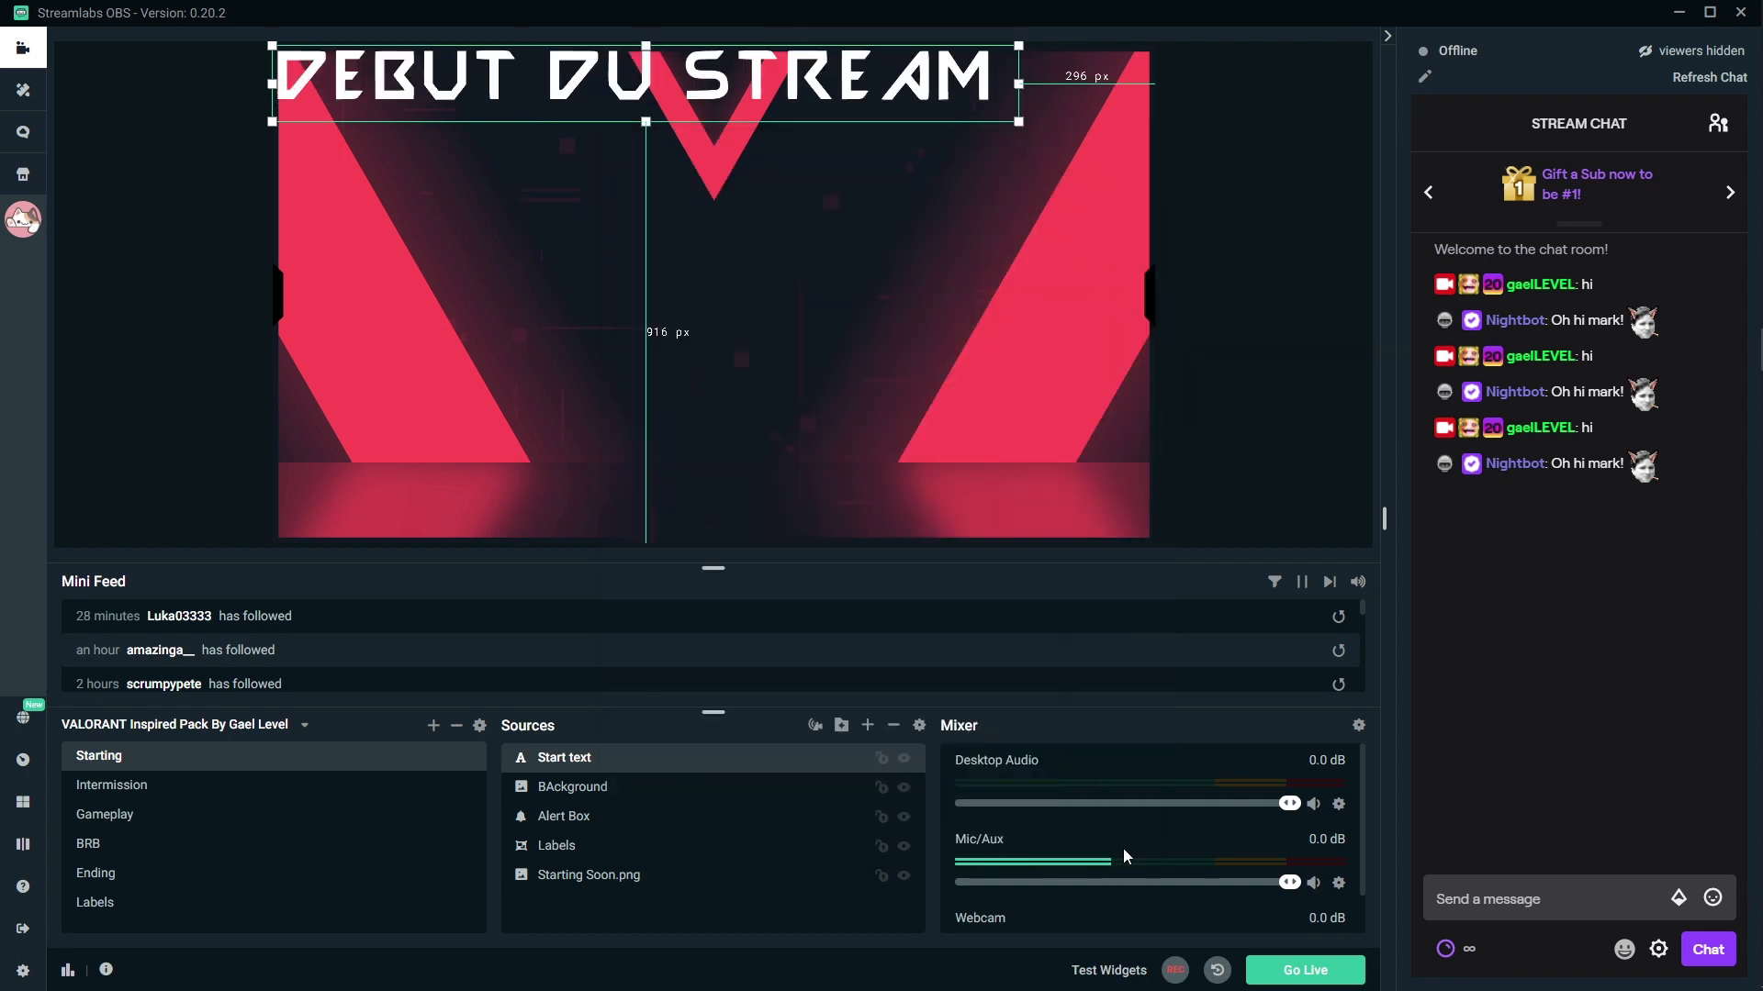
# Scale the DEBUT DU STREAM text down and center it on the screen
pyautogui.moveTo(679, 88); pyautogui.dragTo(748, 229)
pyautogui.moveTo(341, 187); pyautogui.dragTo(521, 245)
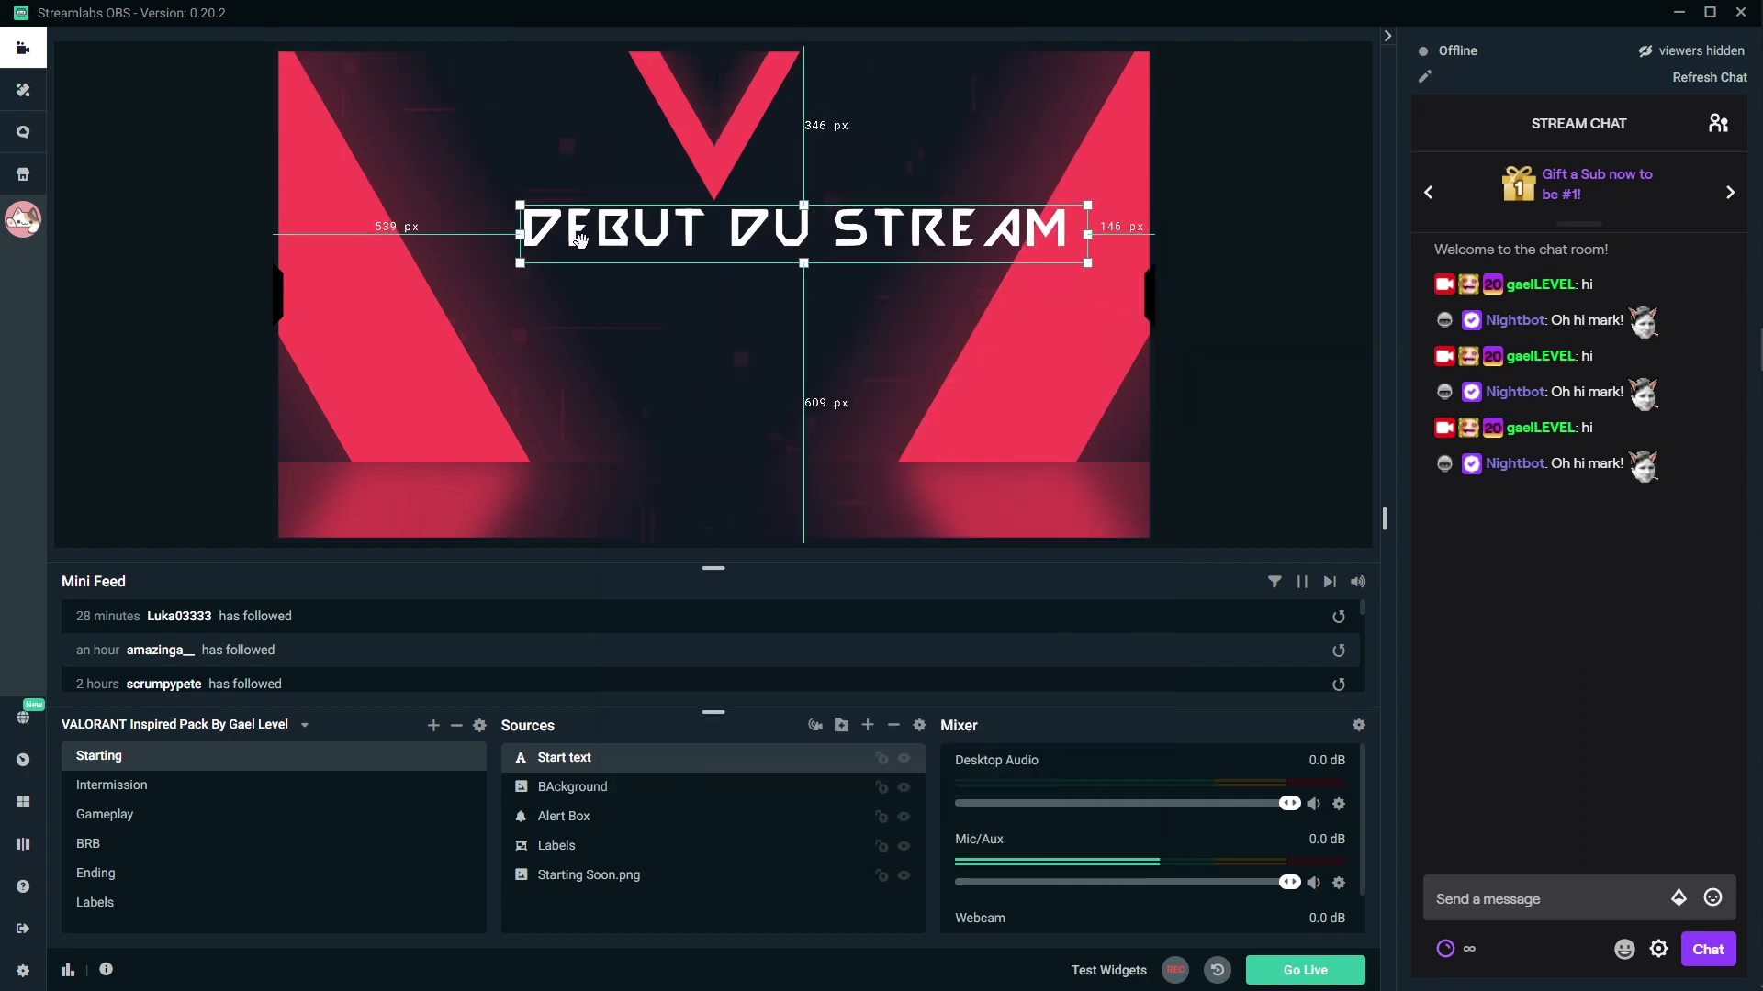
pyautogui.rightClick(605, 241)
pyautogui.moveTo(741, 382)
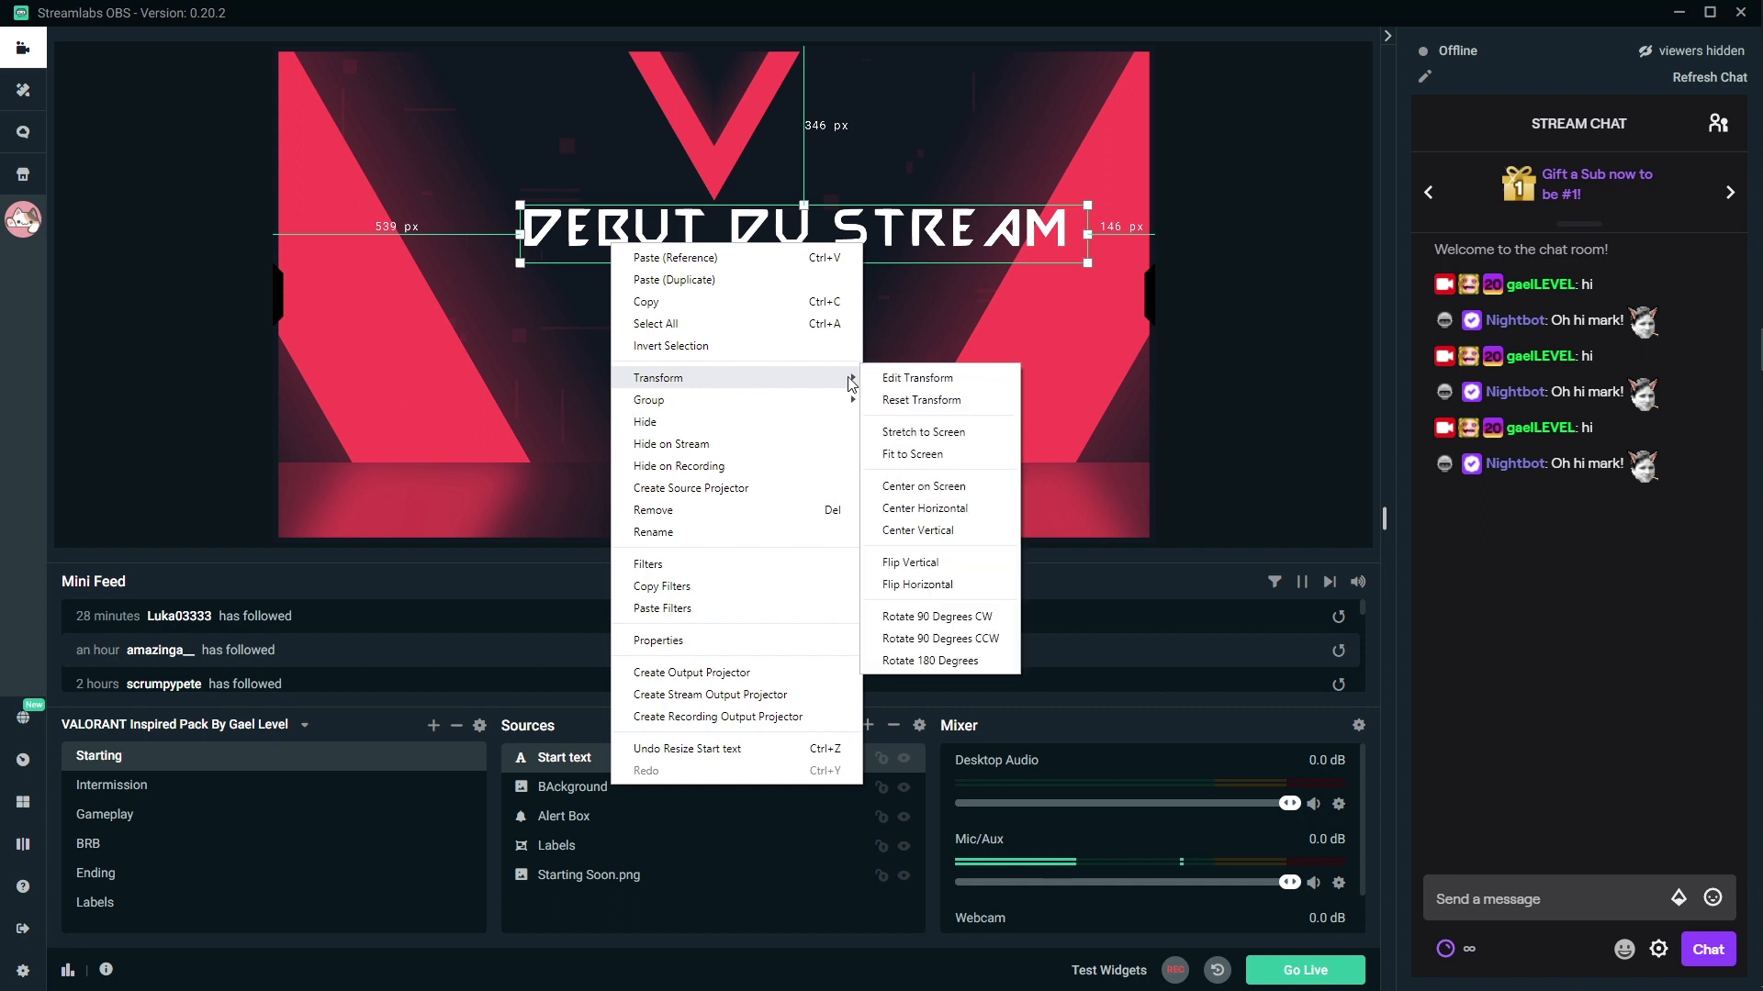
pyautogui.click(949, 494)
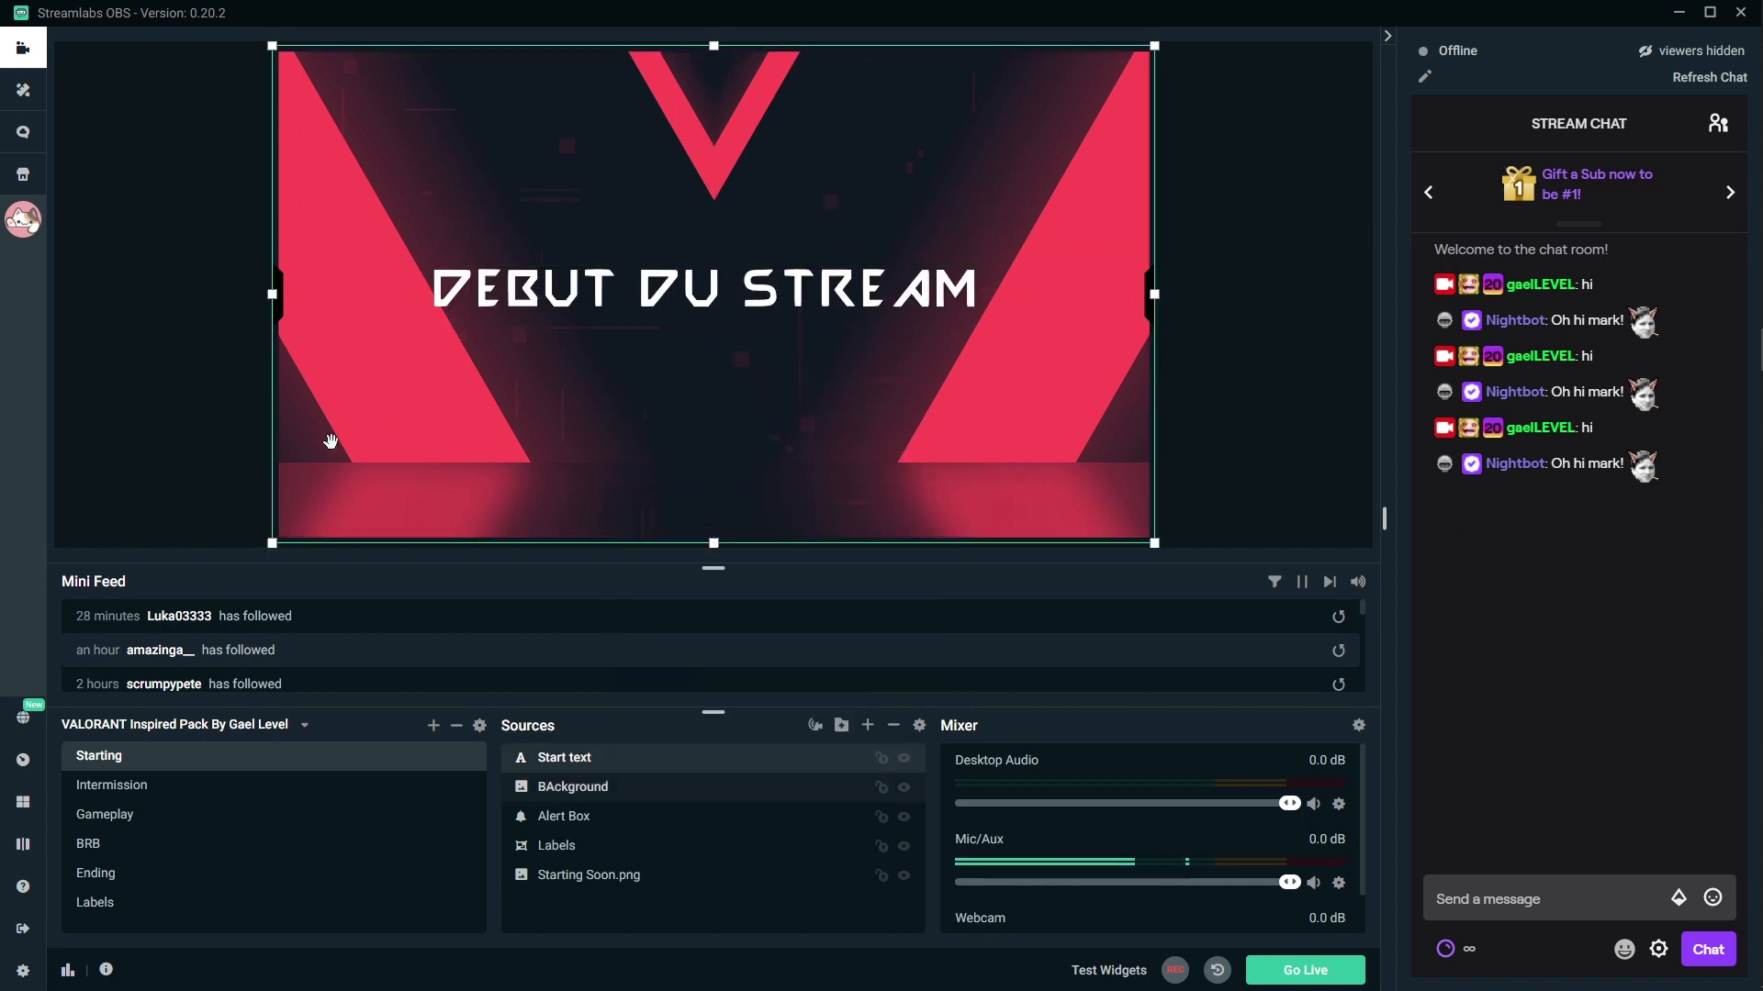
# Reorder the Labels source above BAckground in the Starting scene
pyautogui.click(328, 442)
pyautogui.moveTo(580, 845); pyautogui.dragTo(570, 785)
pyautogui.click(146, 377)
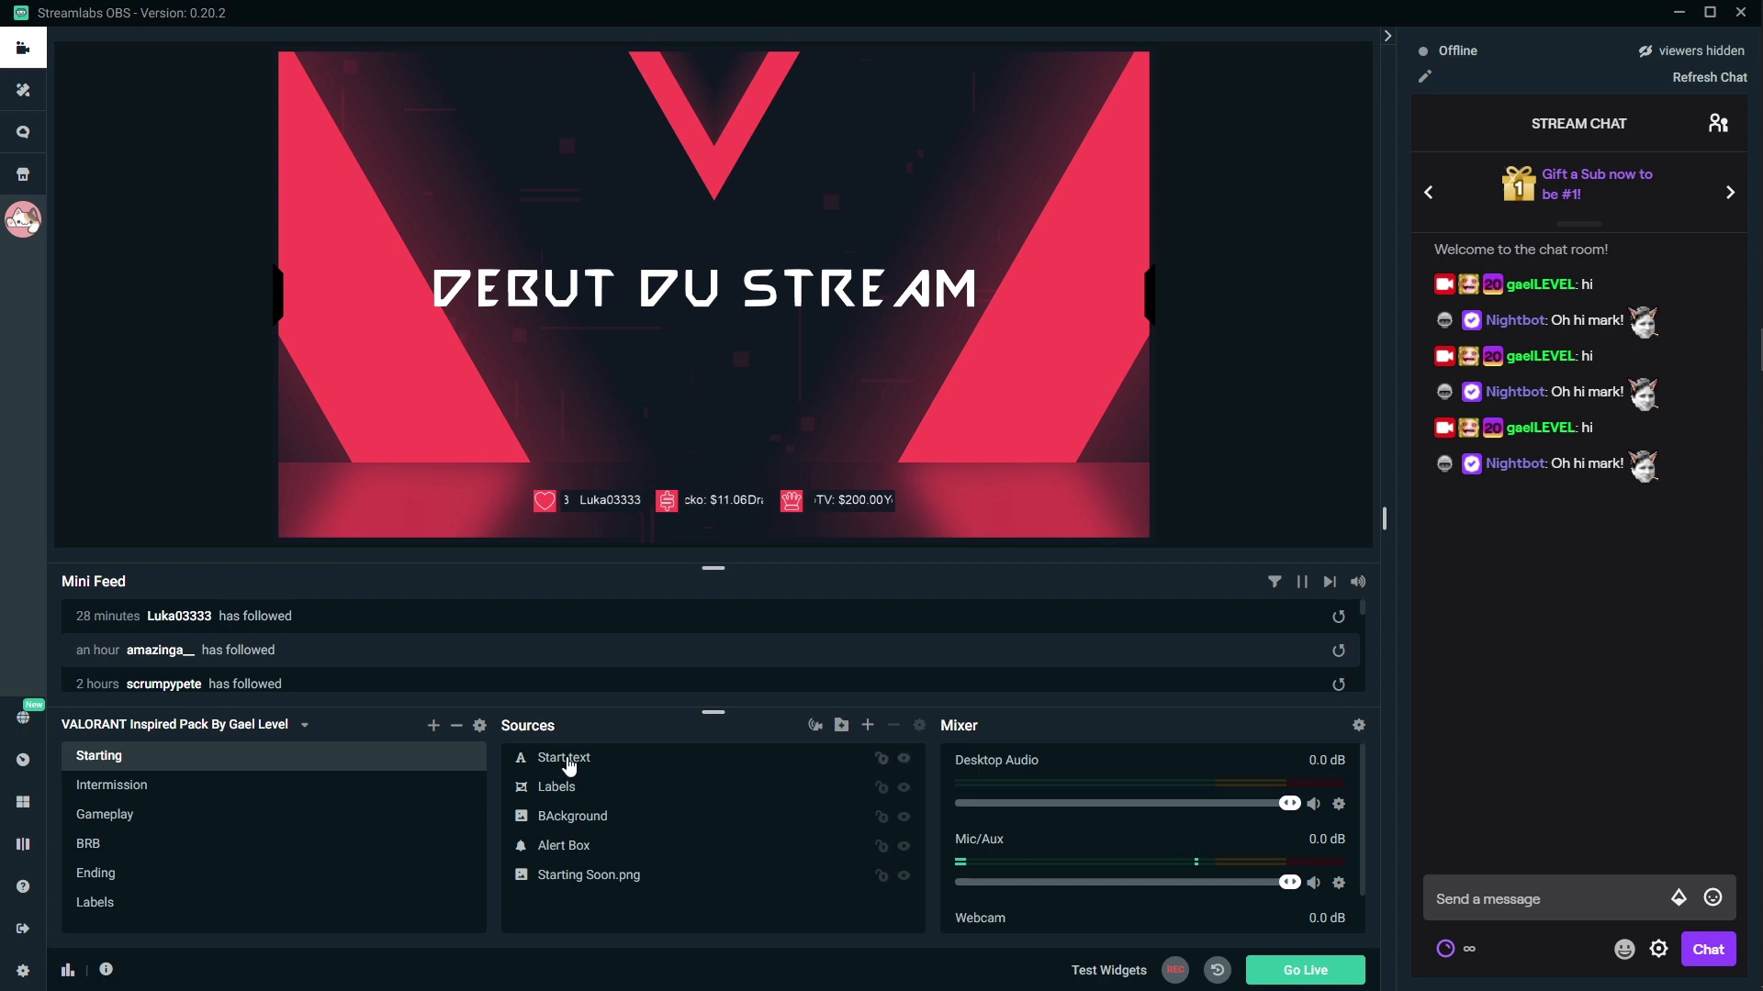
# Remove the Start text source from the Starting scene
pyautogui.click(568, 765)
pyautogui.click(893, 726)
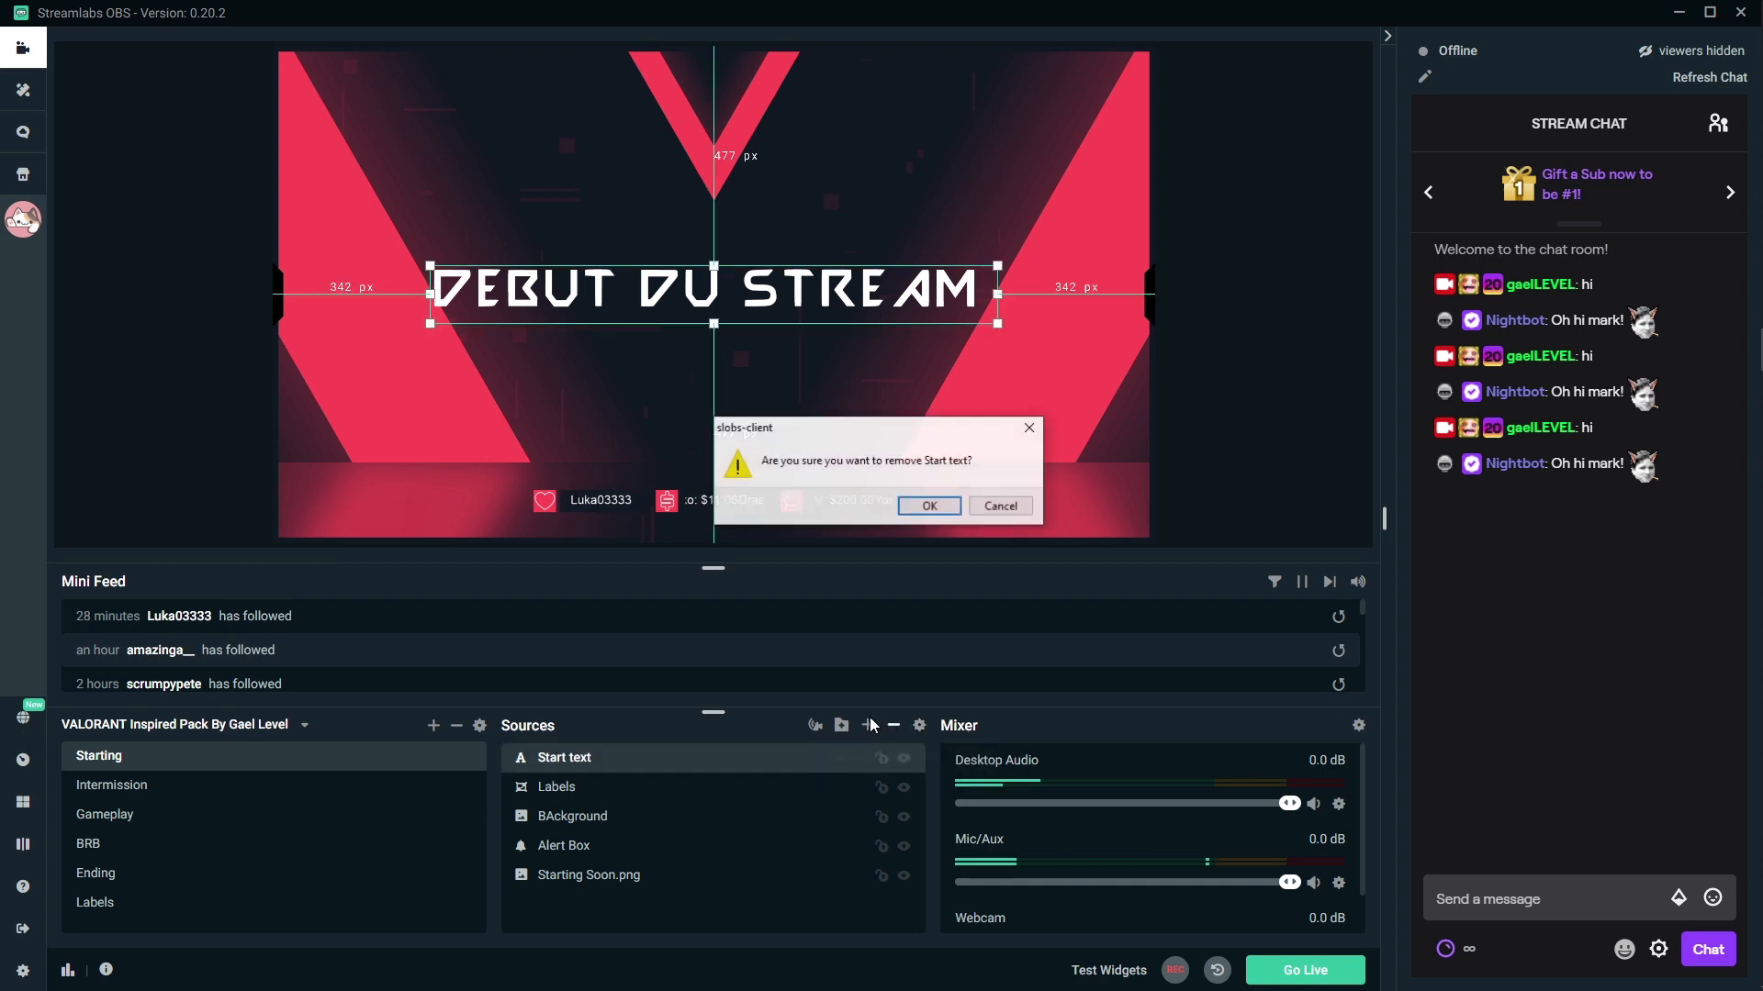
pyautogui.click(918, 832)
# Switch to the Intermission scene and send "hi" in the stream chat to test its chat box
pyautogui.click(124, 795)
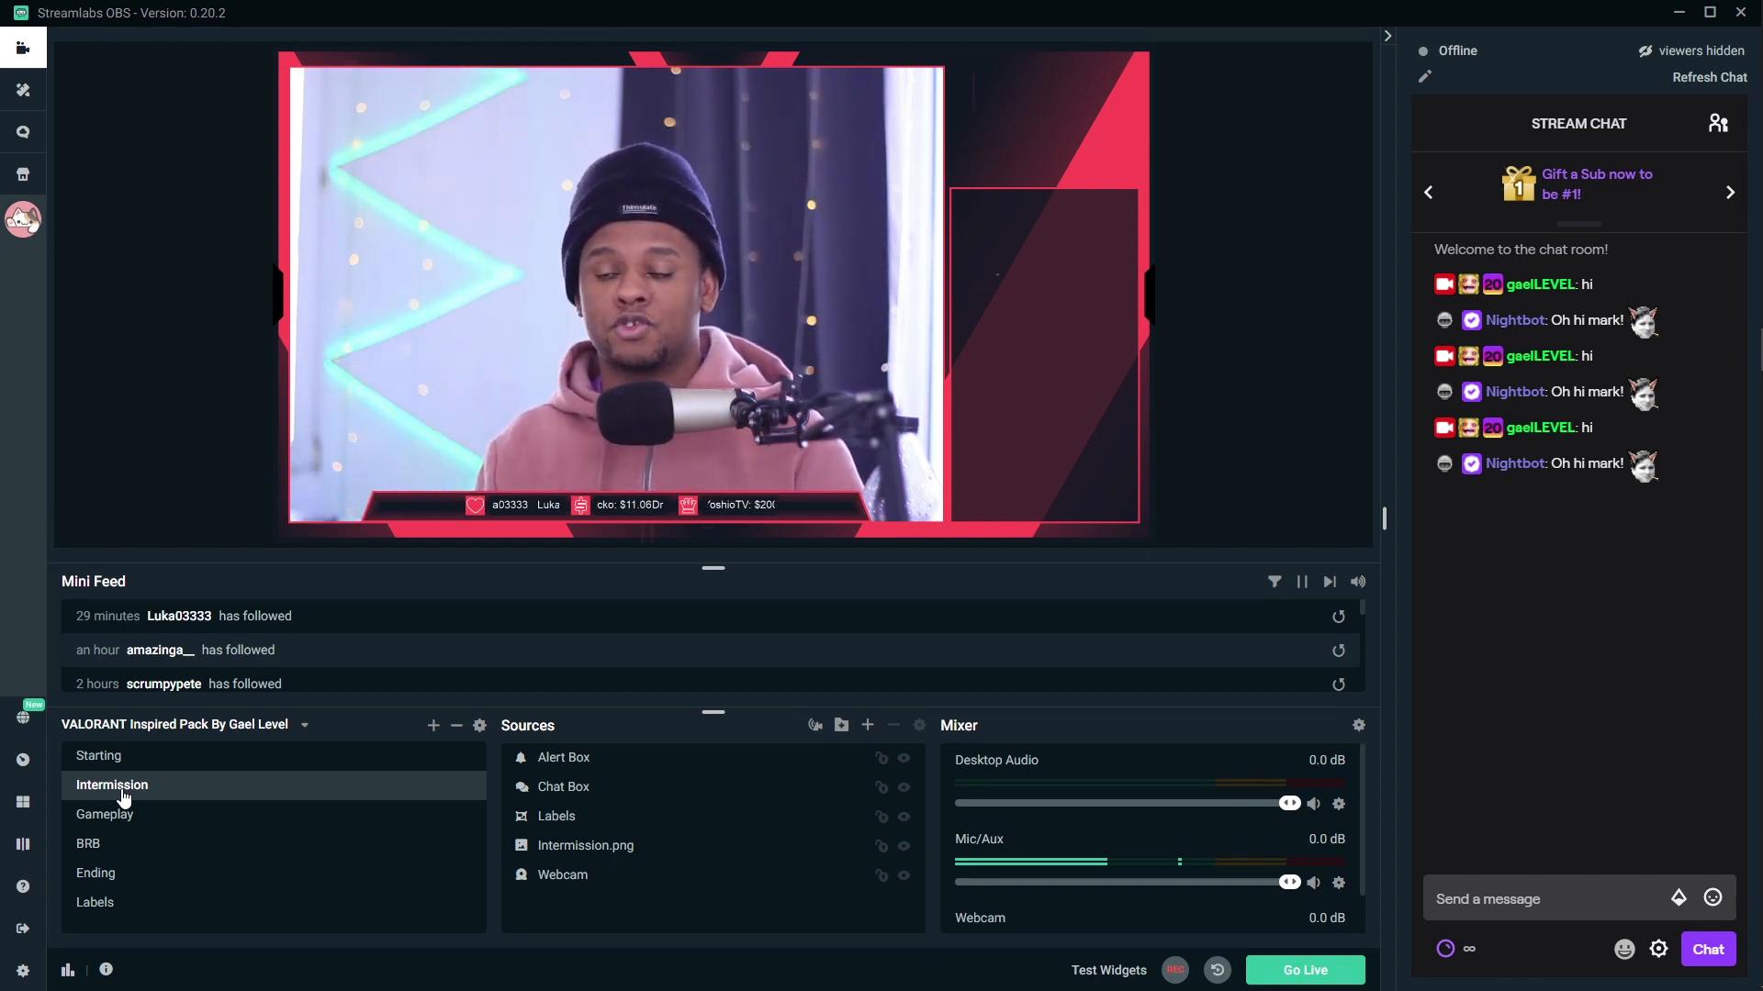
pyautogui.click(1552, 909)
pyautogui.write('hi')
pyautogui.press('Return')
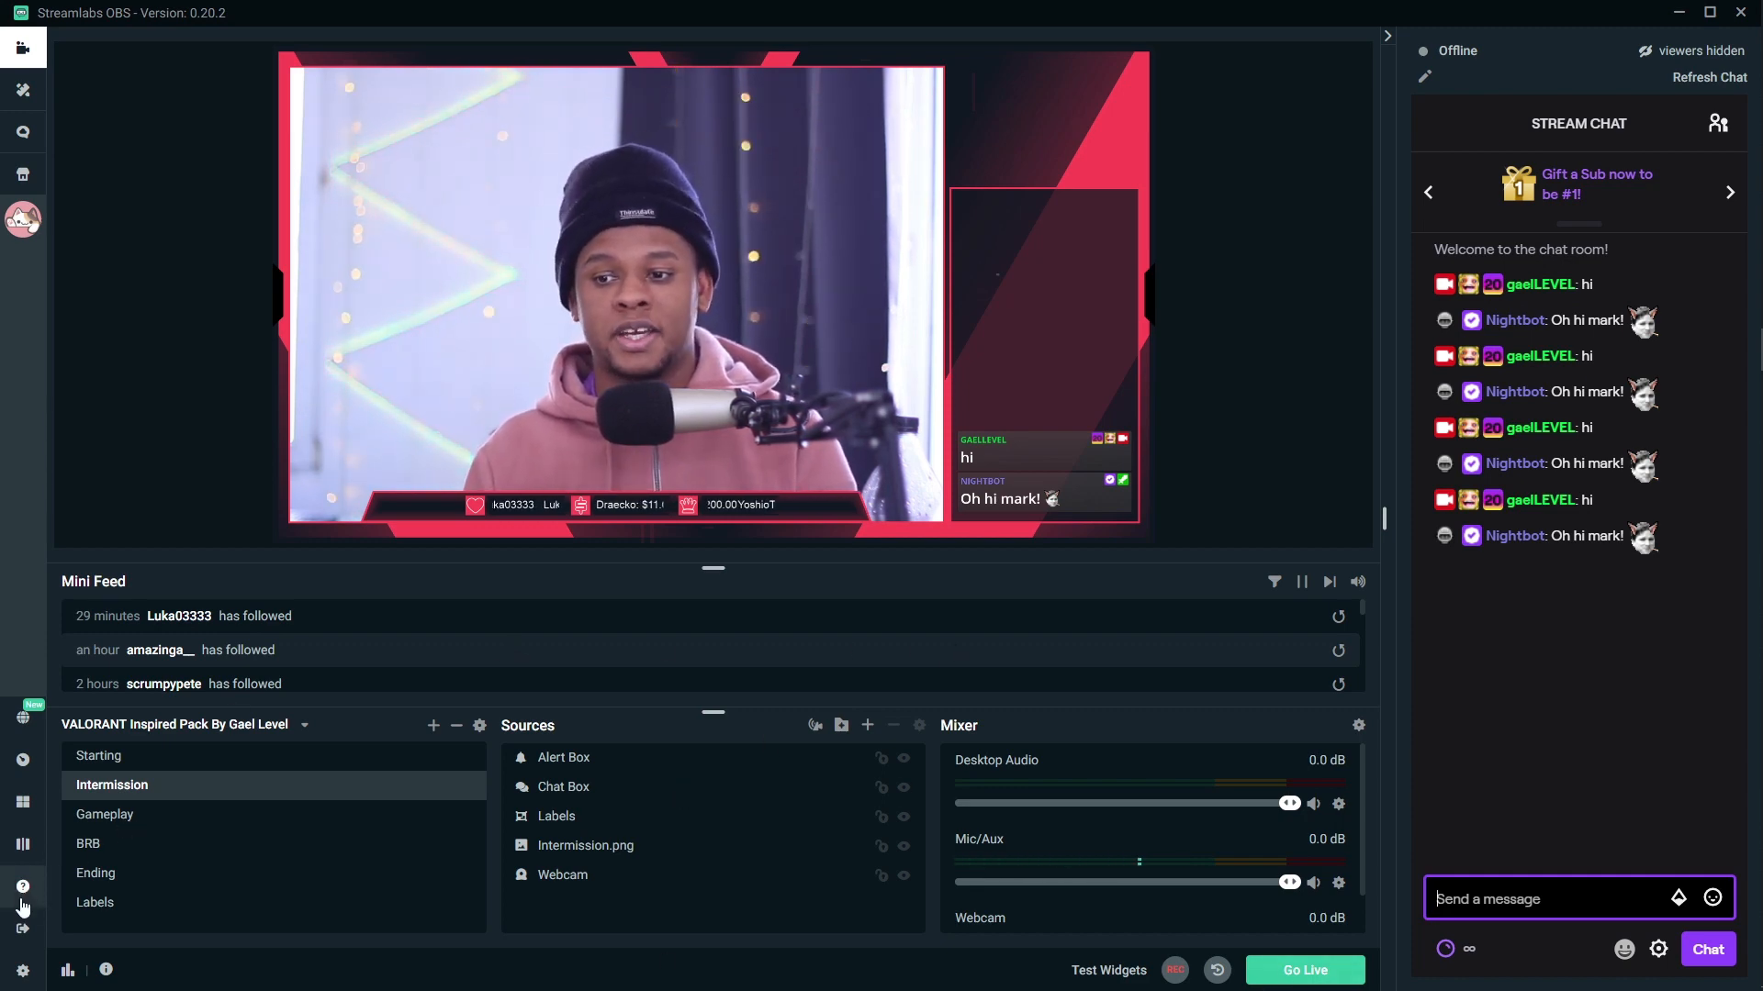
# Review the overlay import and export options in the Scene Collections settings, leaving them unchanged
pyautogui.click(23, 971)
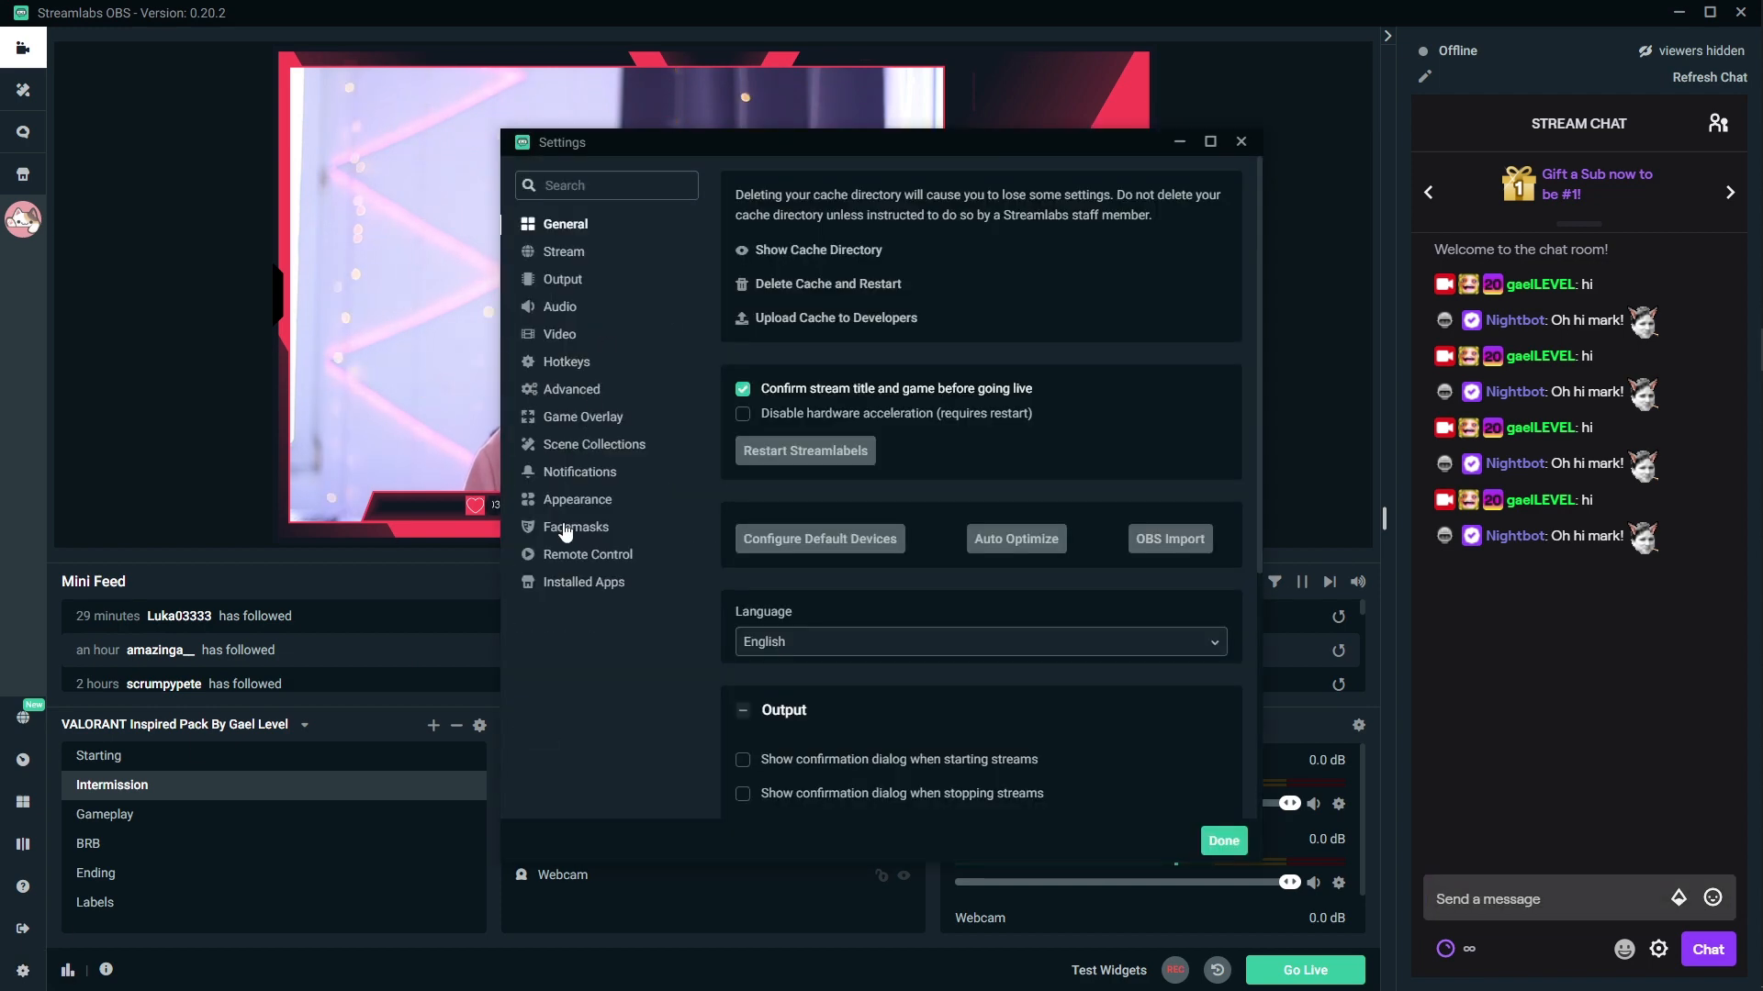
pyautogui.click(584, 446)
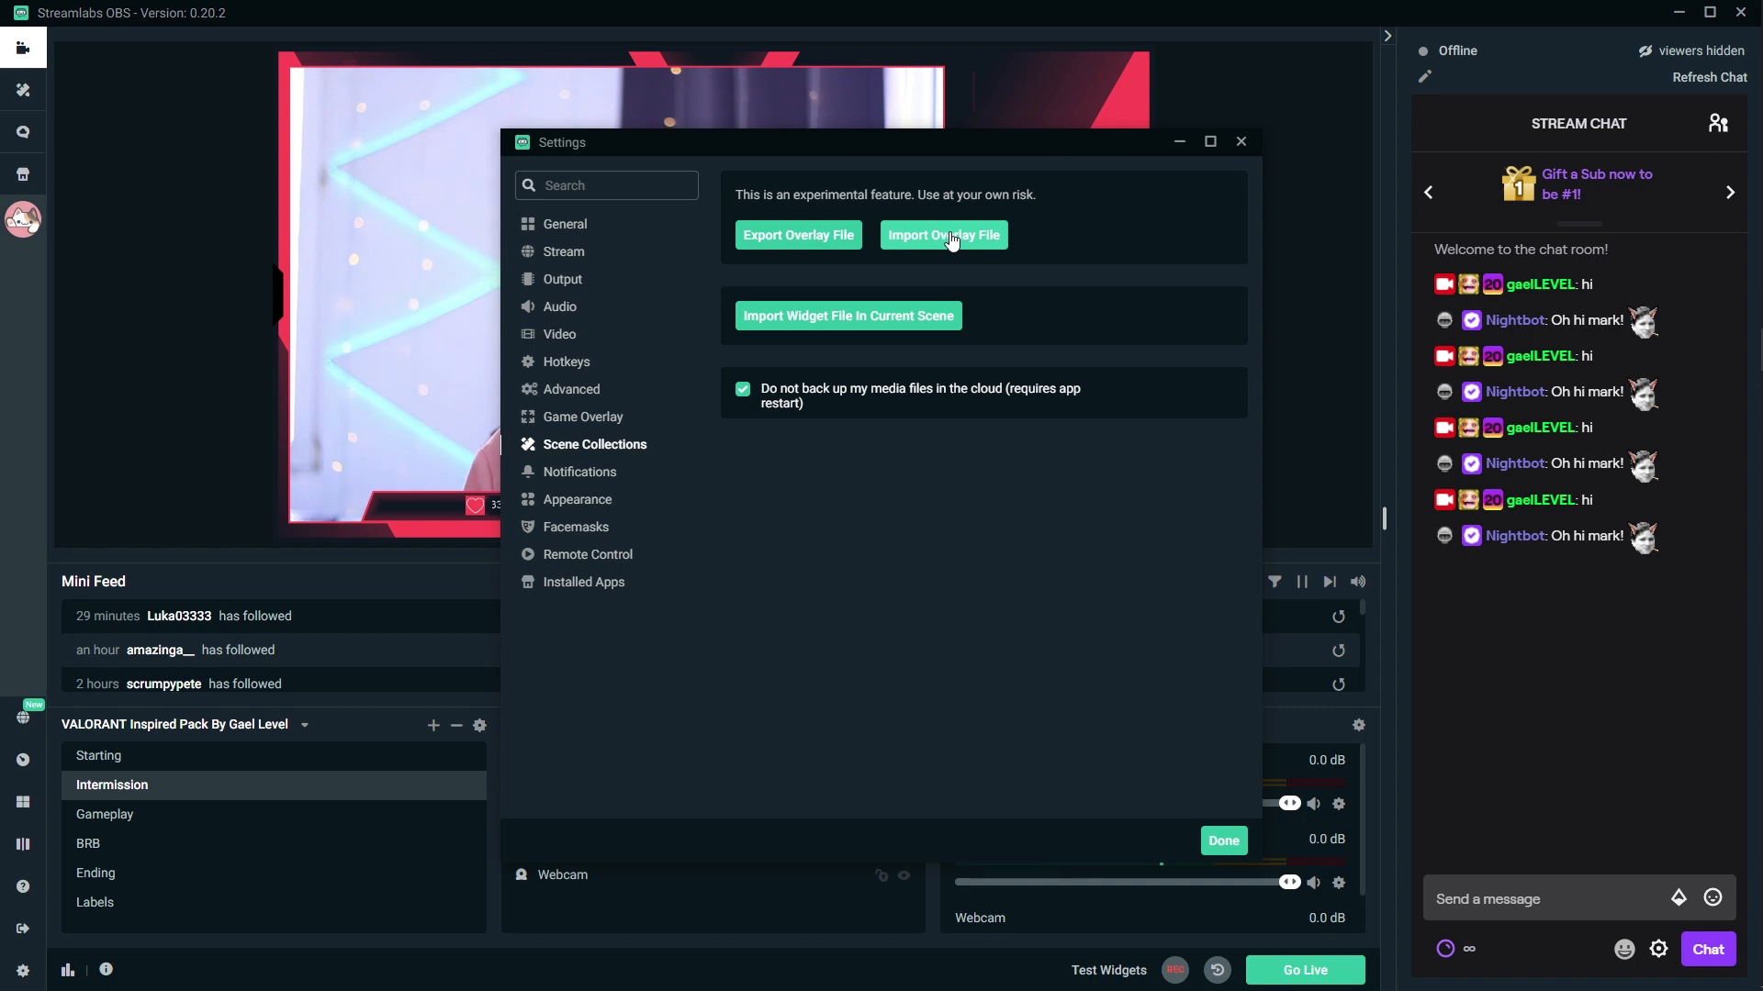
pyautogui.click(1241, 142)
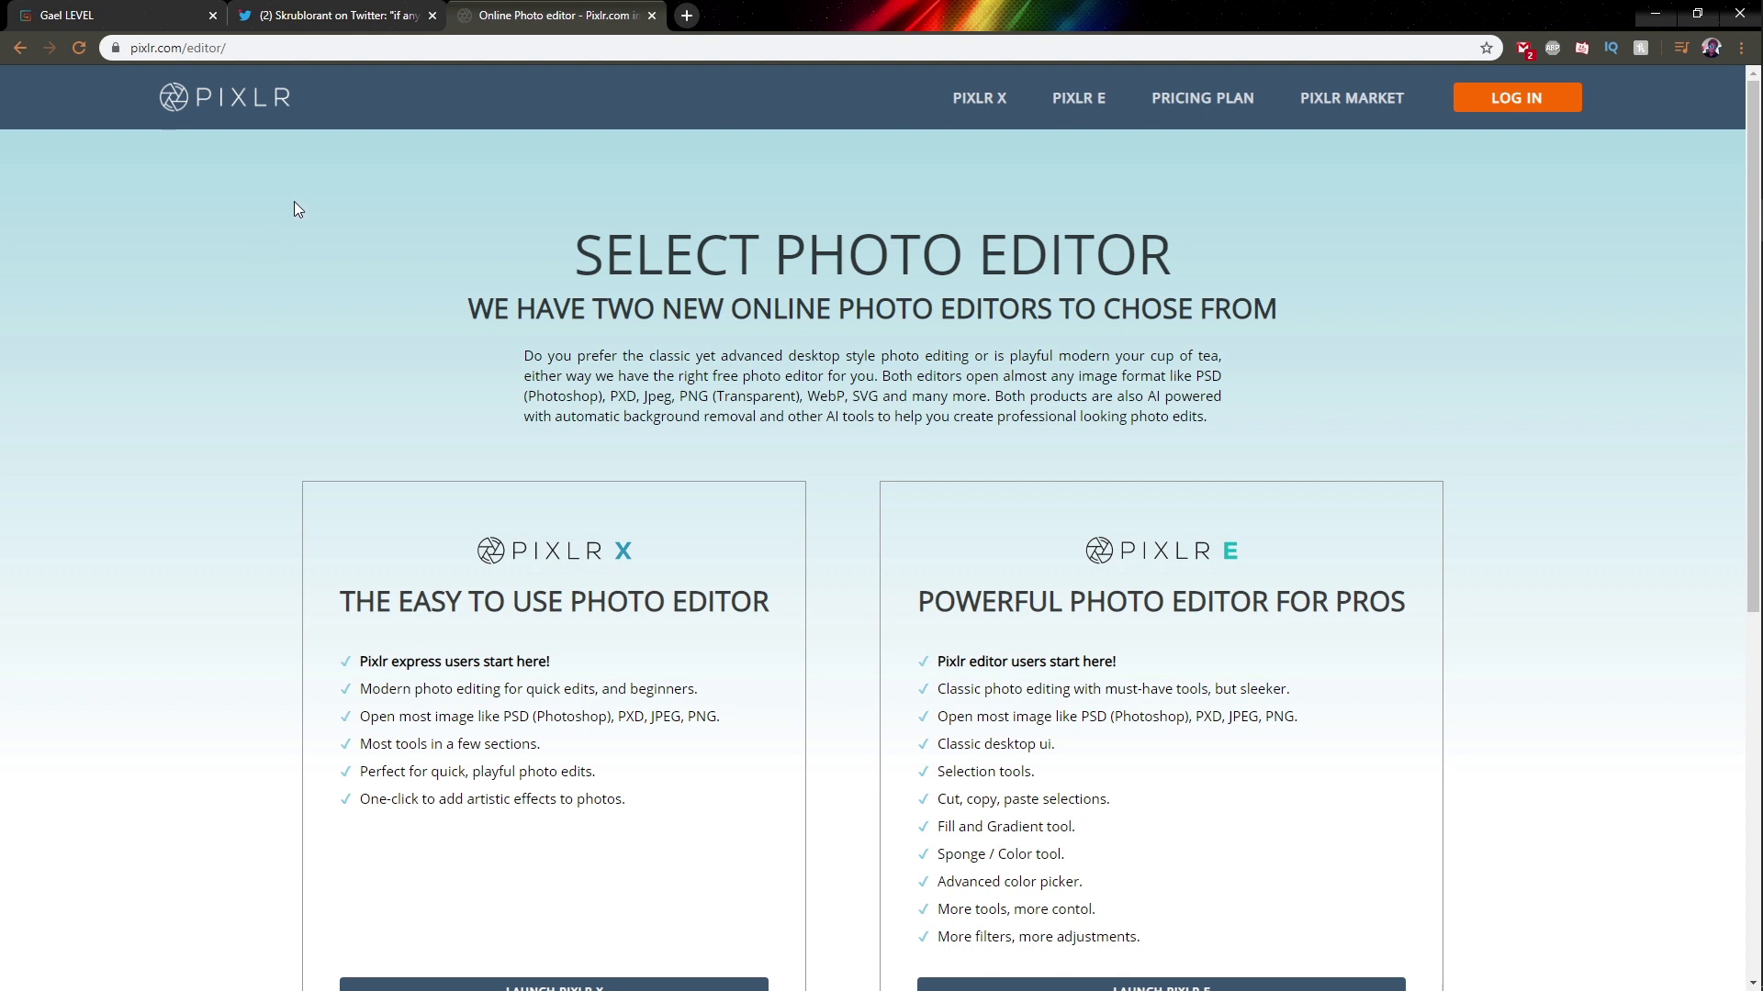
# Switch to the Pixlr site in the browser and launch the Pixlr X editor
pyautogui.scroll(-2, 294, 201)
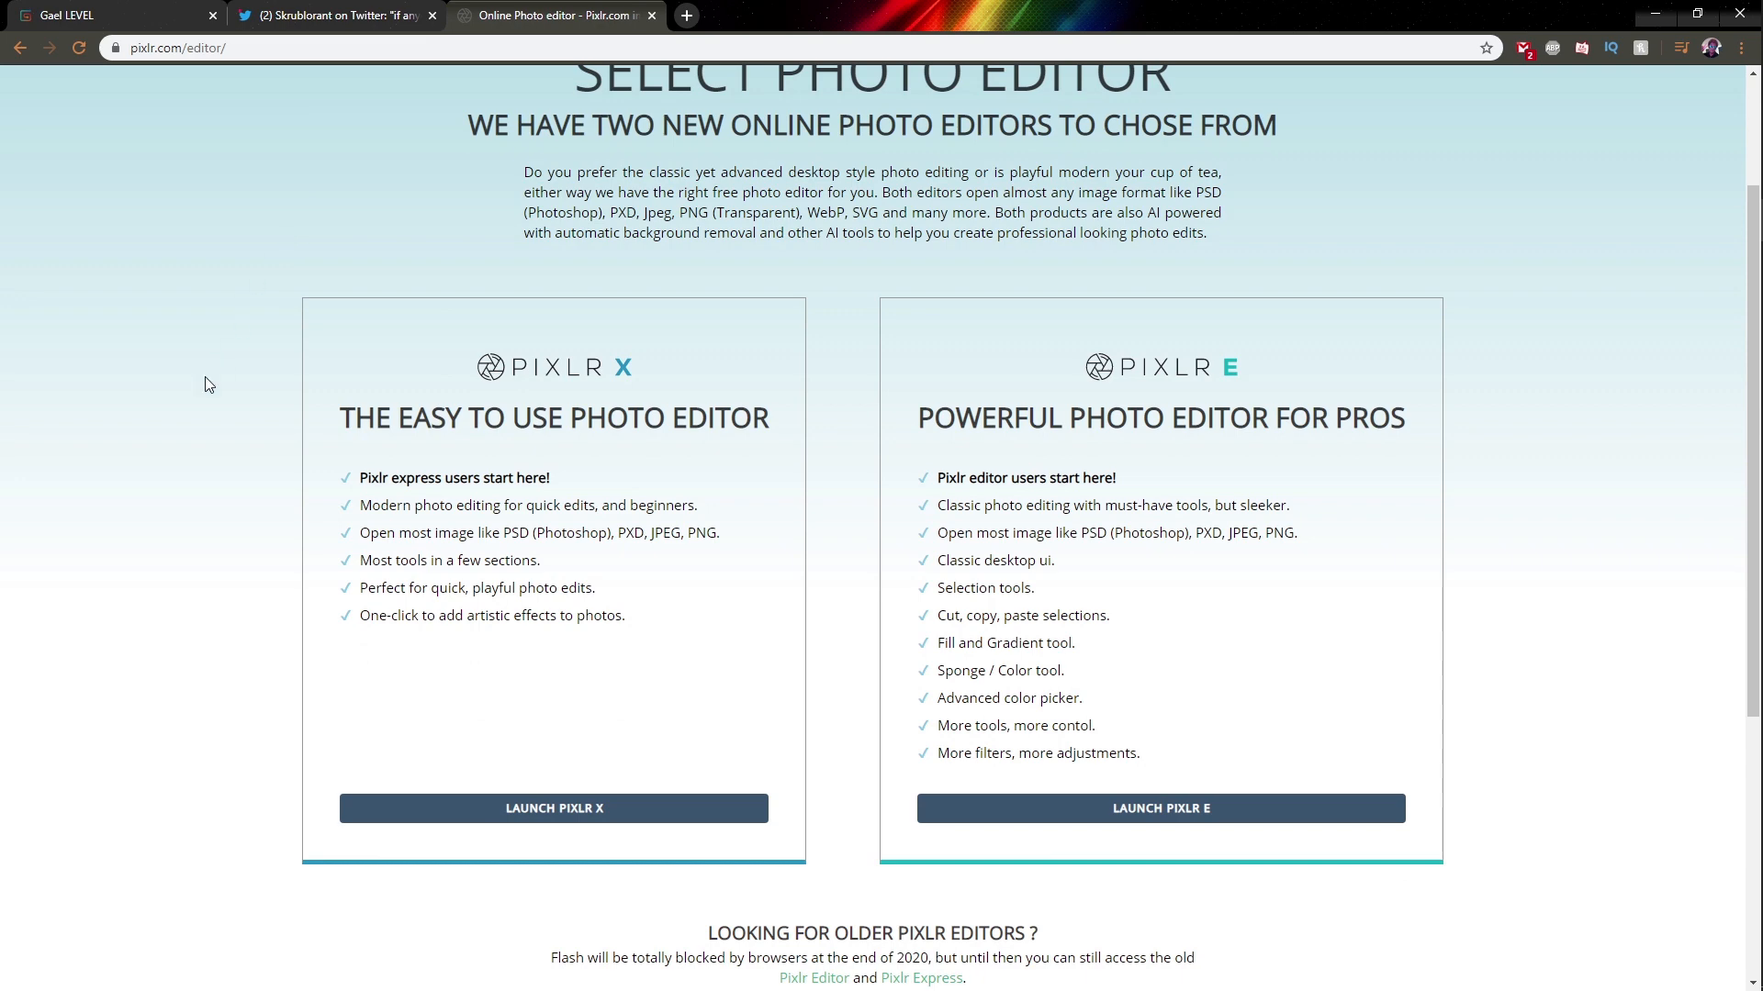
pyautogui.scroll(4, 316, 435)
pyautogui.scroll(-6, 312, 437)
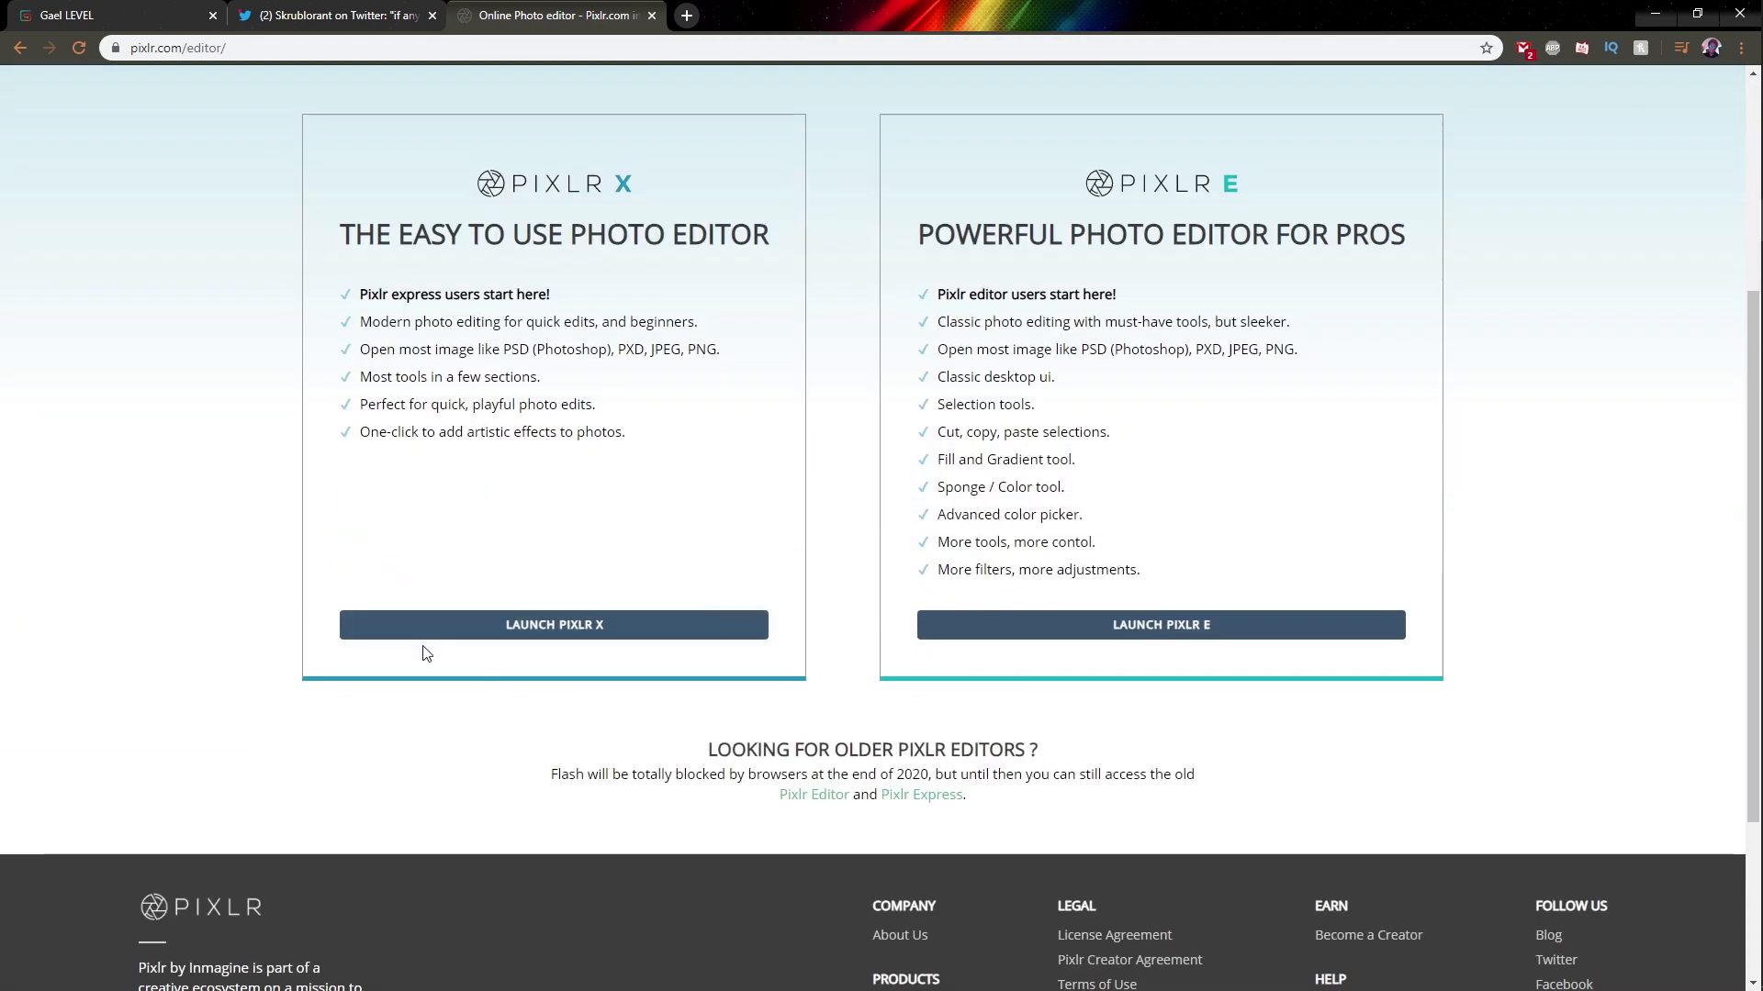
pyautogui.click(431, 631)
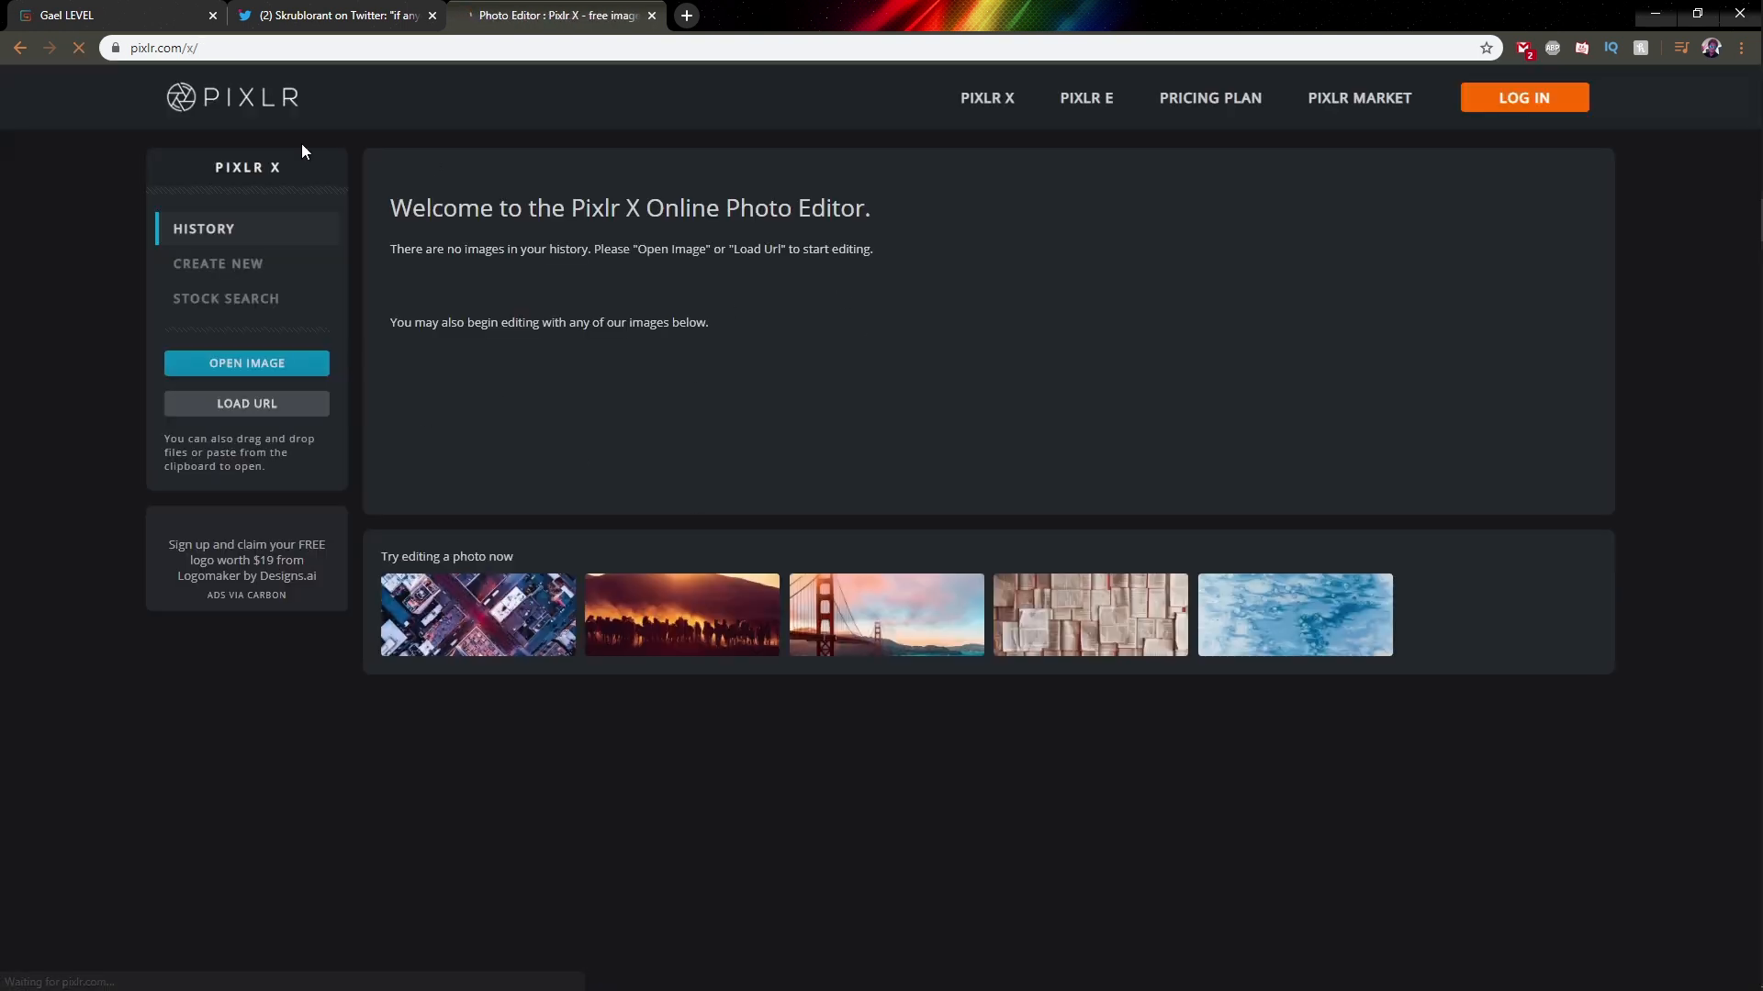
# Open Blank.png from the Panels subfolder of the PNG folder in the editor
pyautogui.click(269, 370)
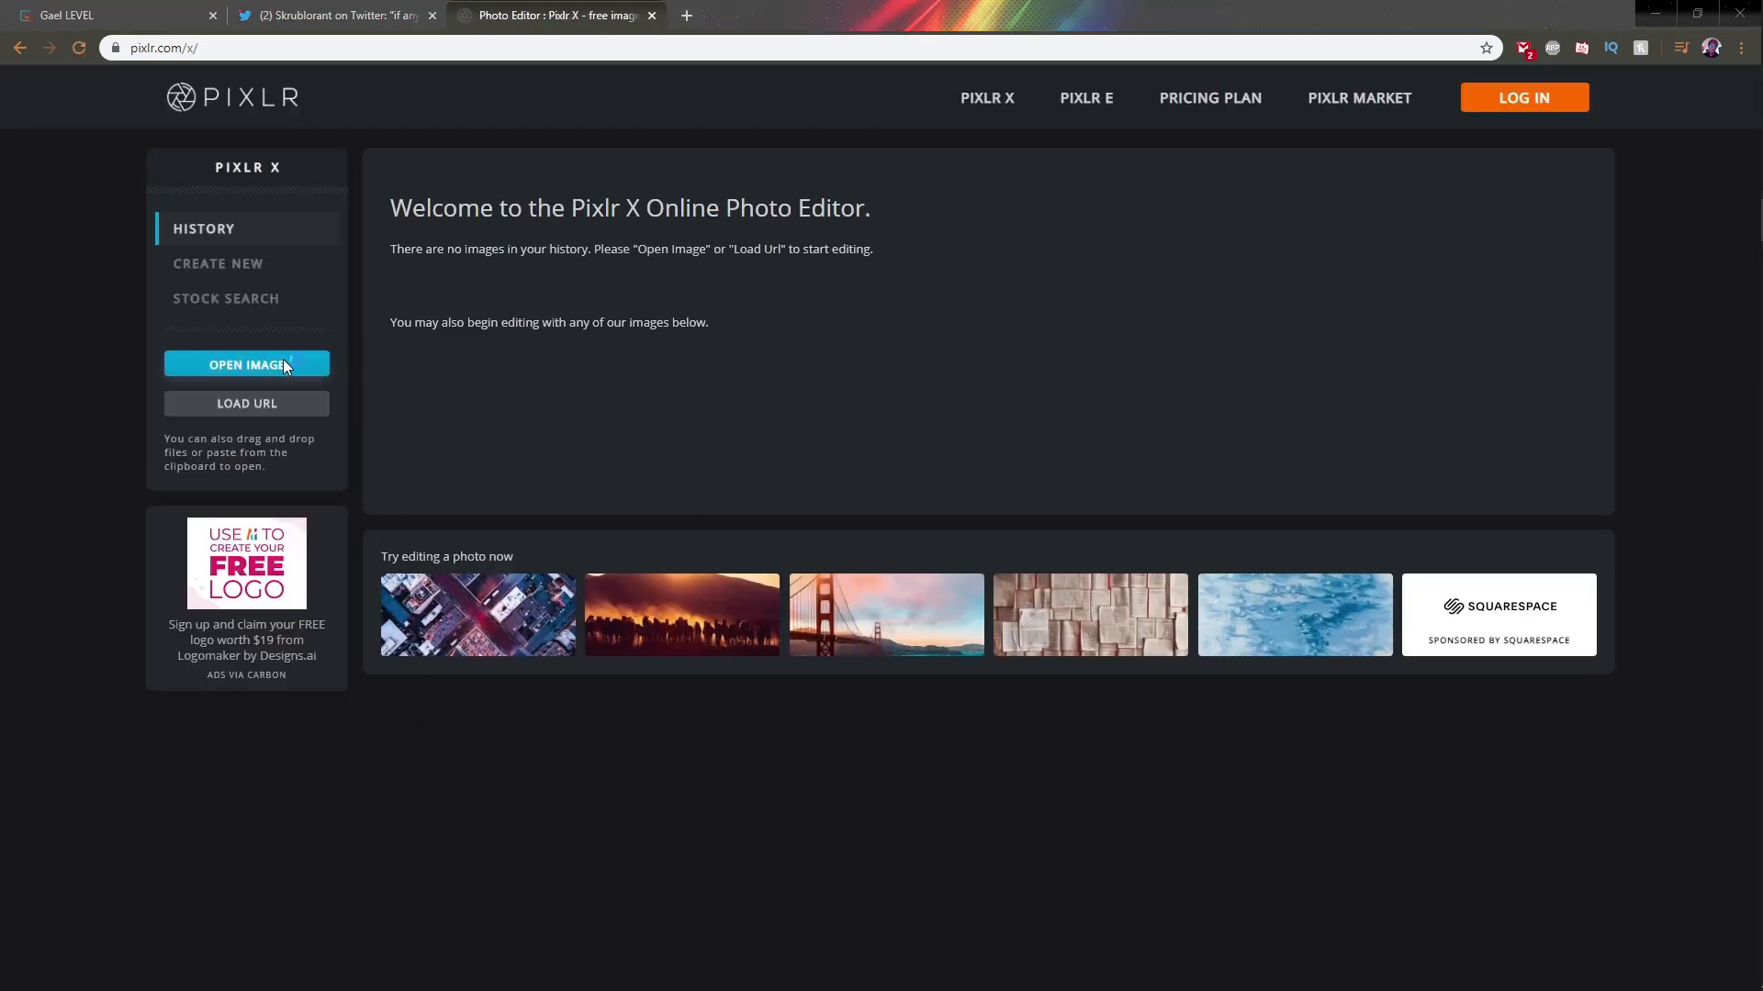
pyautogui.scroll(-1, 661, 323)
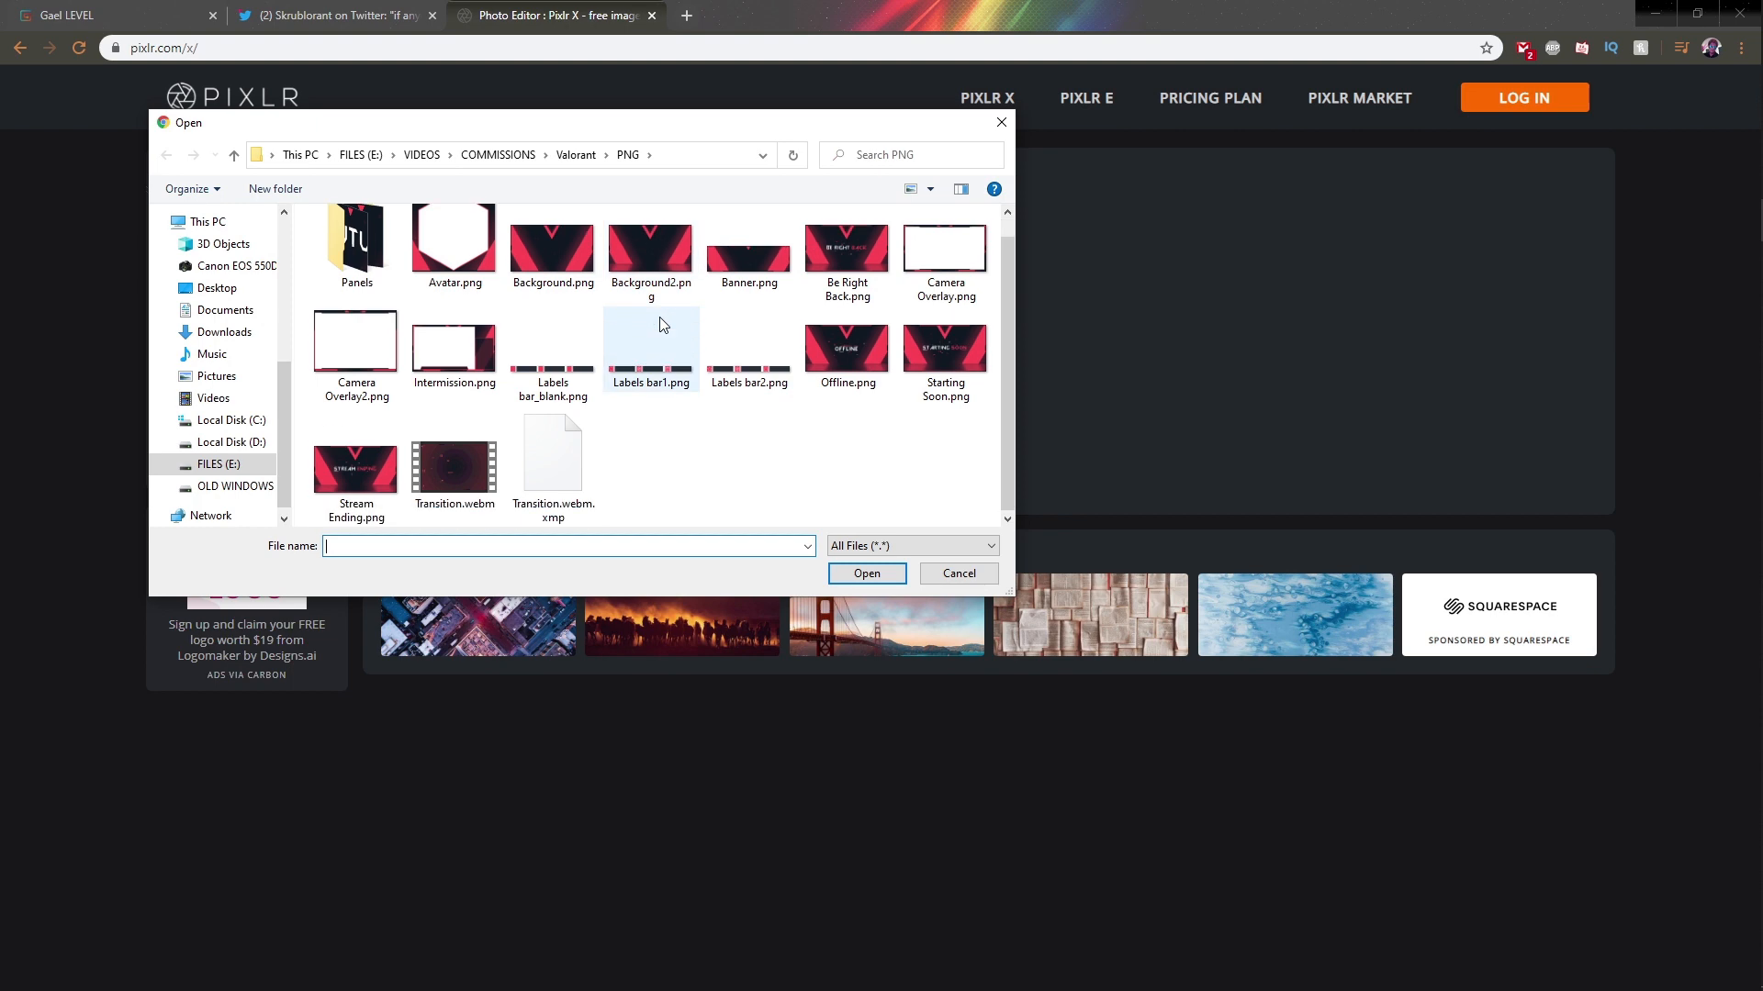
pyautogui.scroll(1, 357, 248)
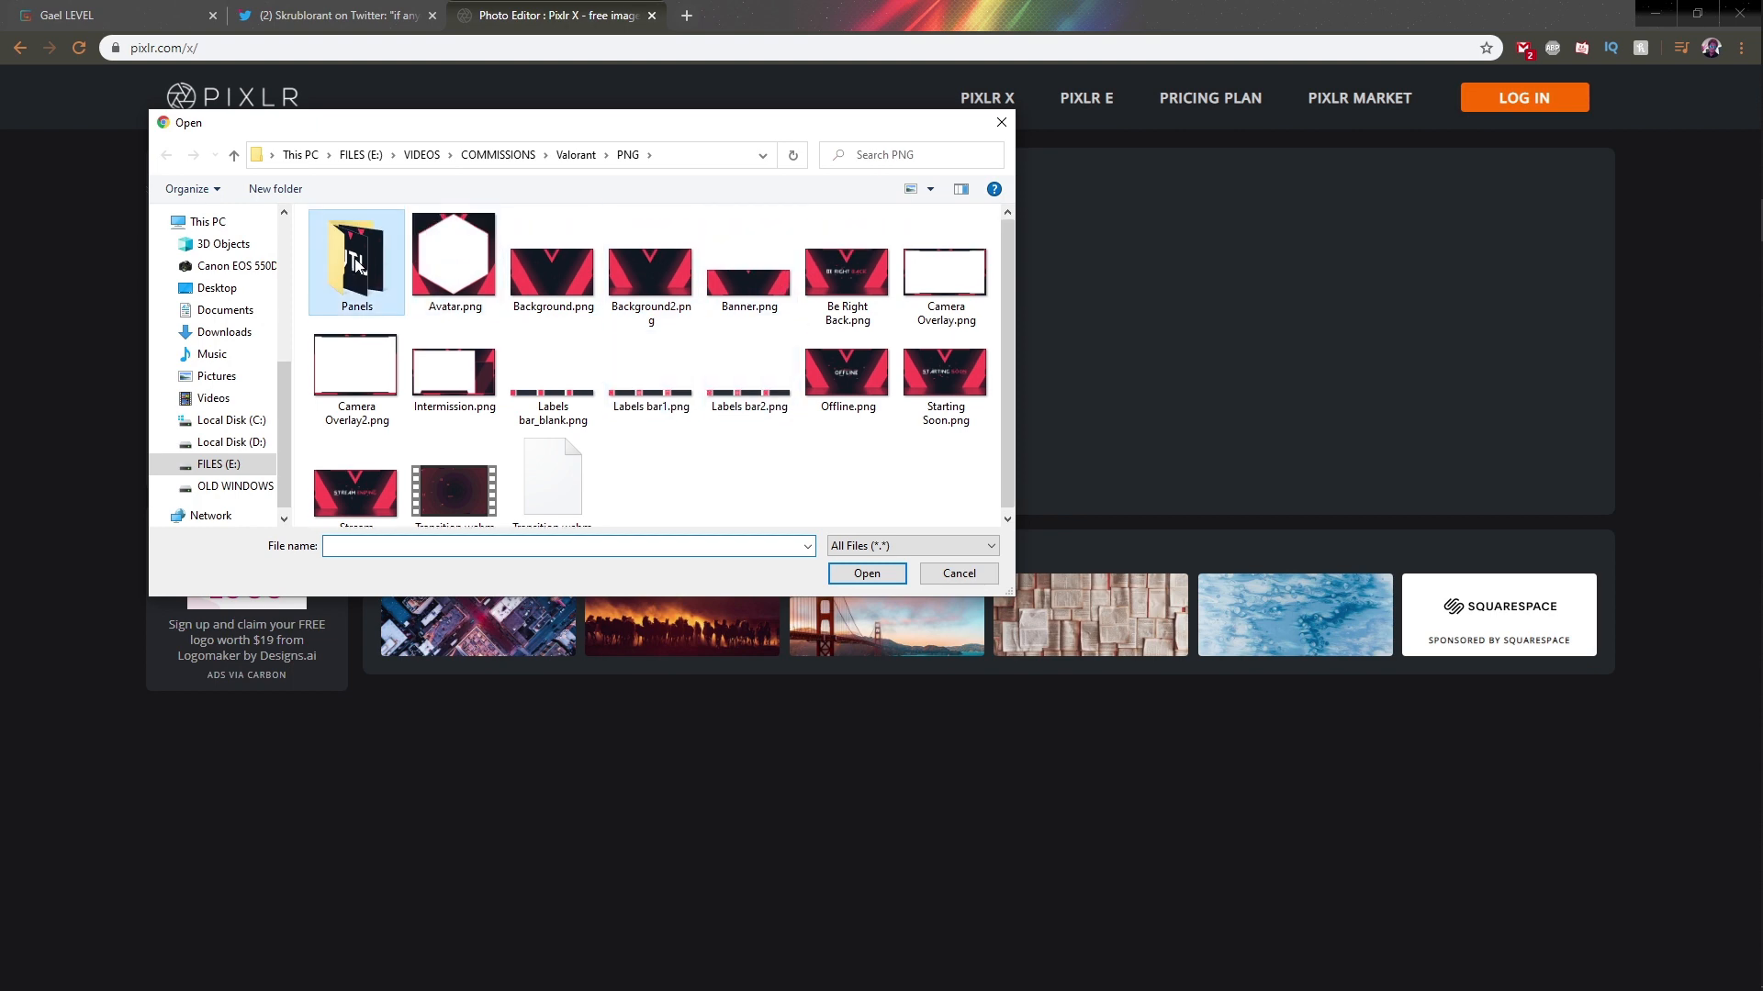
pyautogui.doubleClick(356, 244)
pyautogui.doubleClick(553, 285)
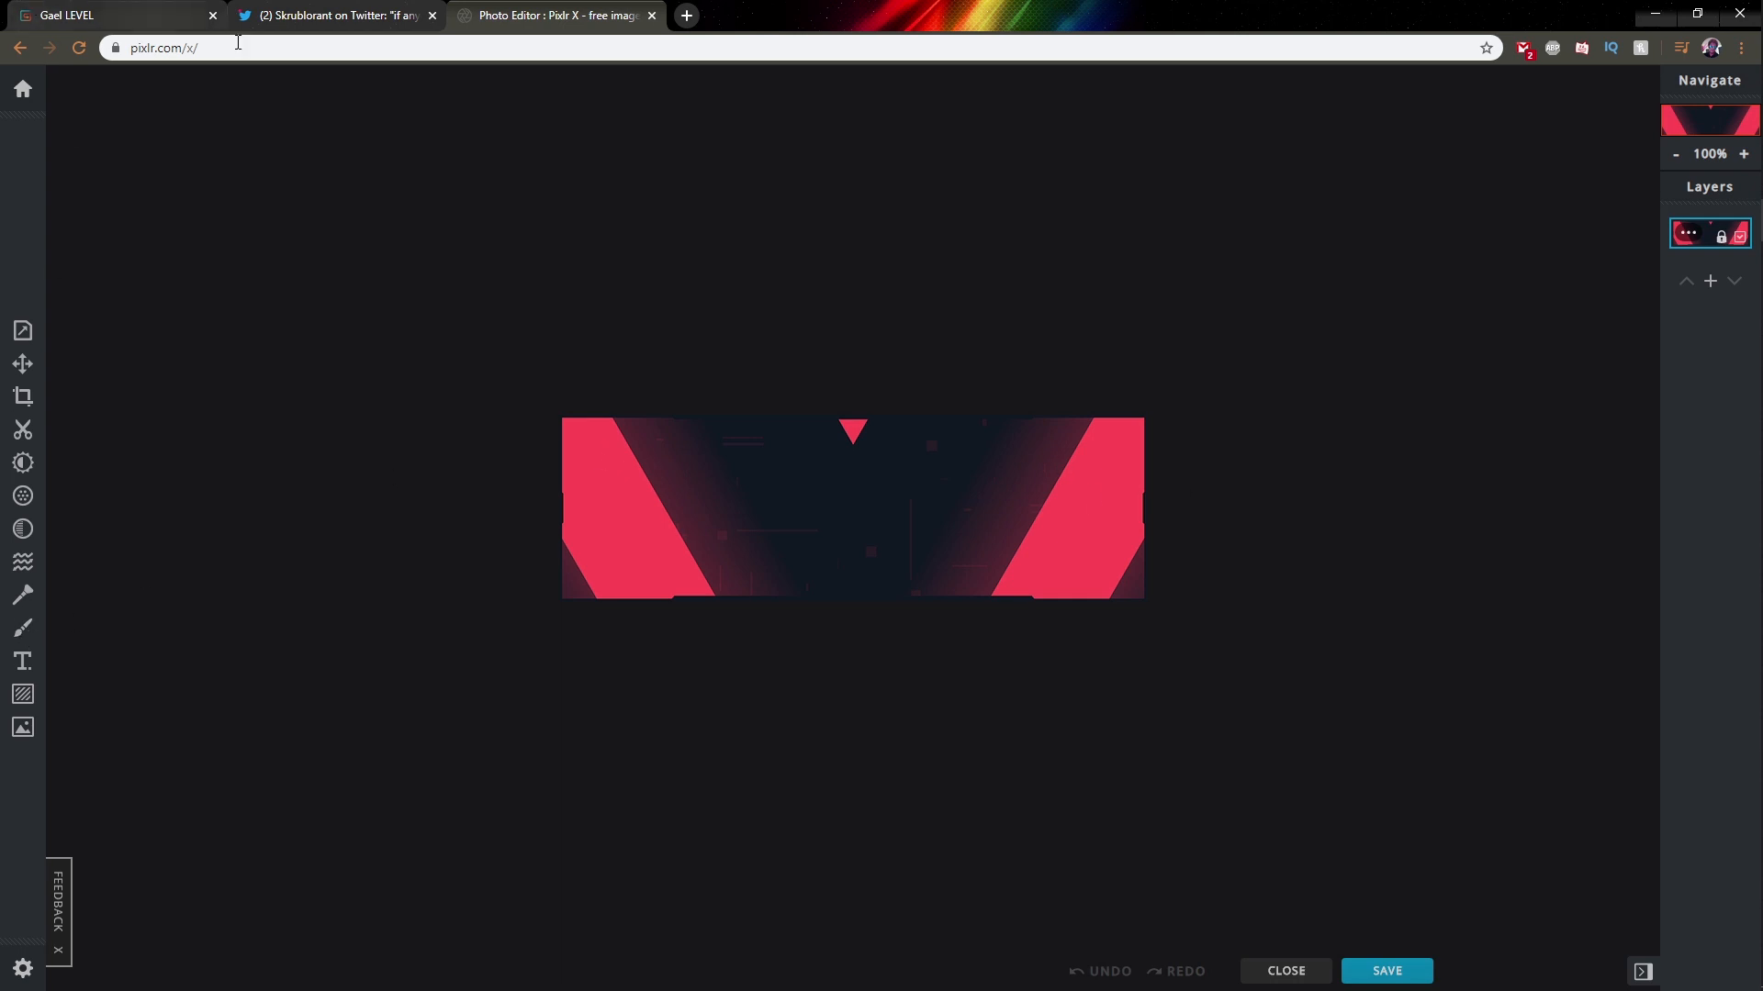
# Add a new text layer to the blank panel and set its content to TEAM
pyautogui.click(23, 666)
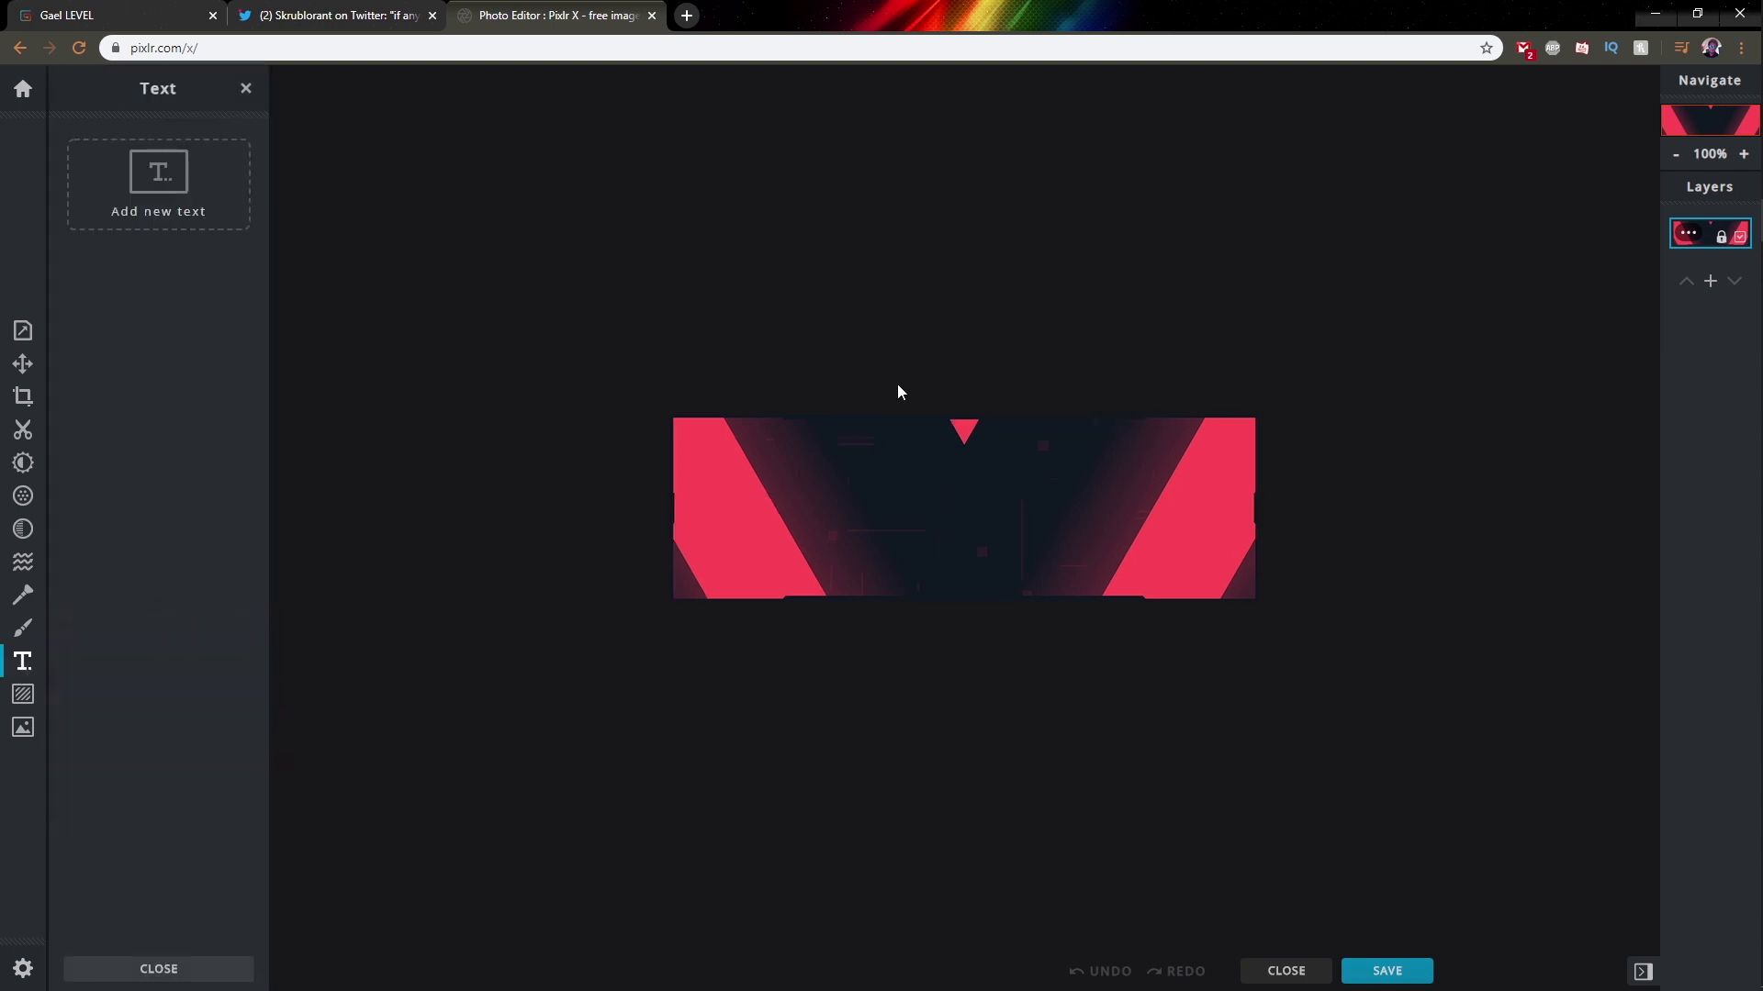
pyautogui.click(175, 213)
pyautogui.moveTo(905, 543); pyautogui.dragTo(910, 498)
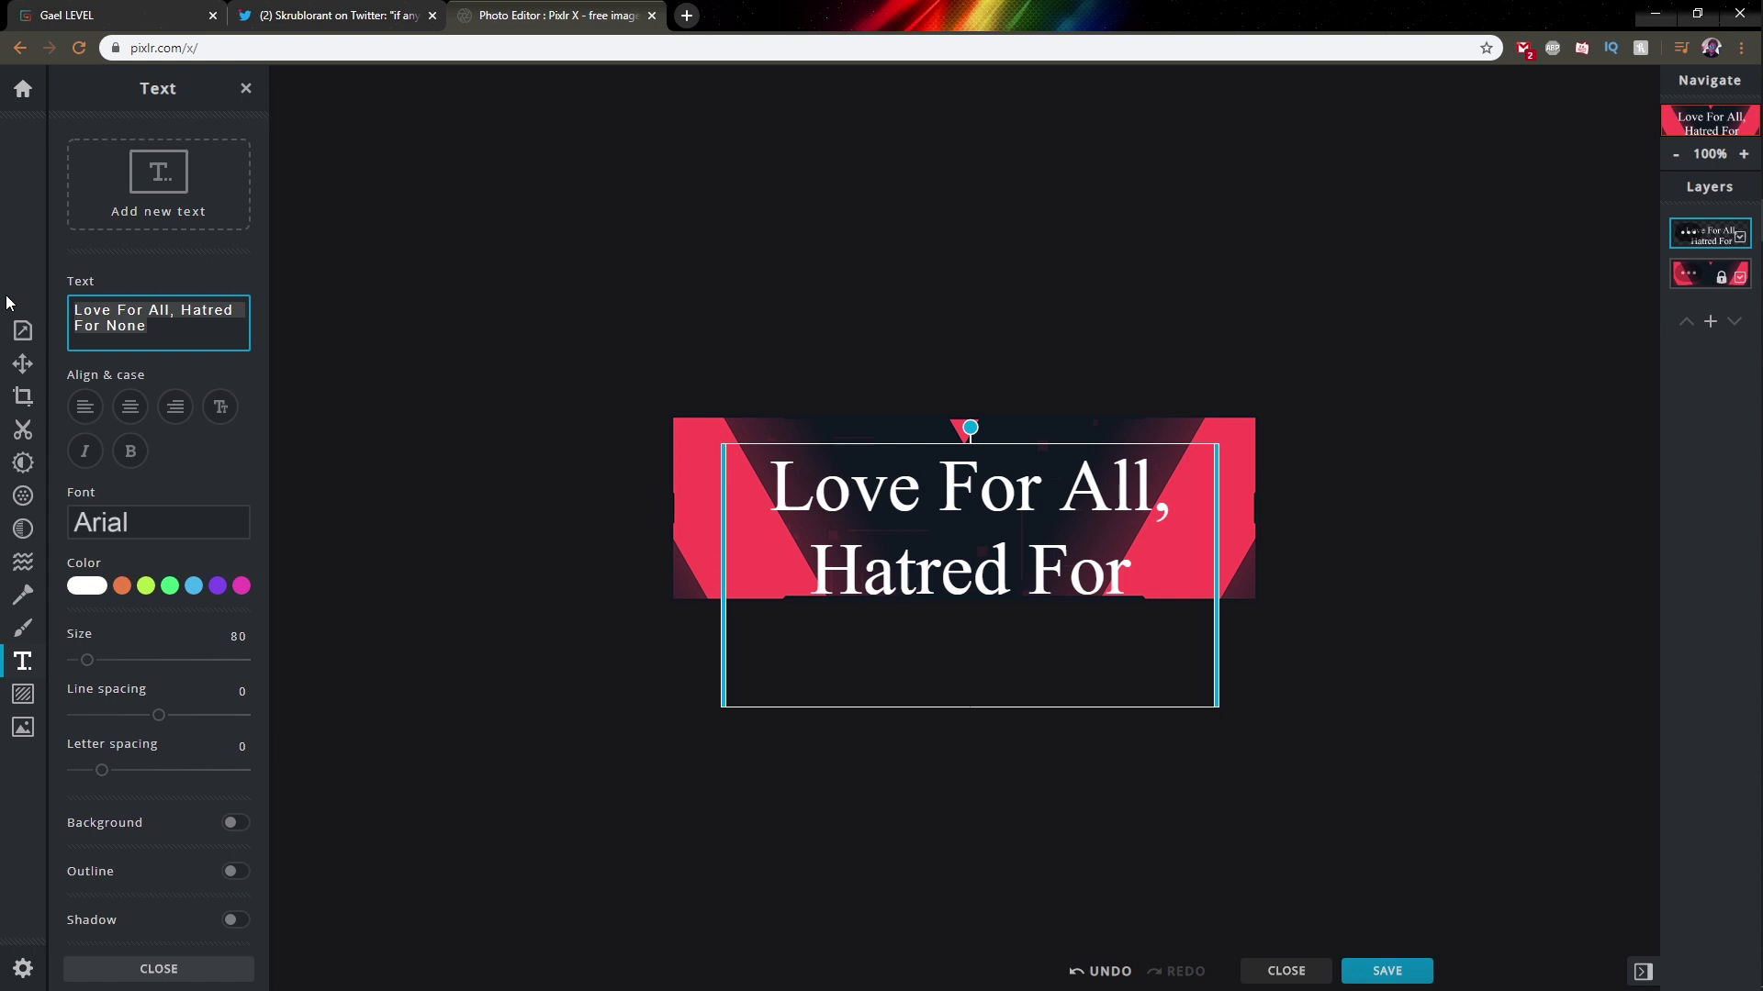
pyautogui.write('team')
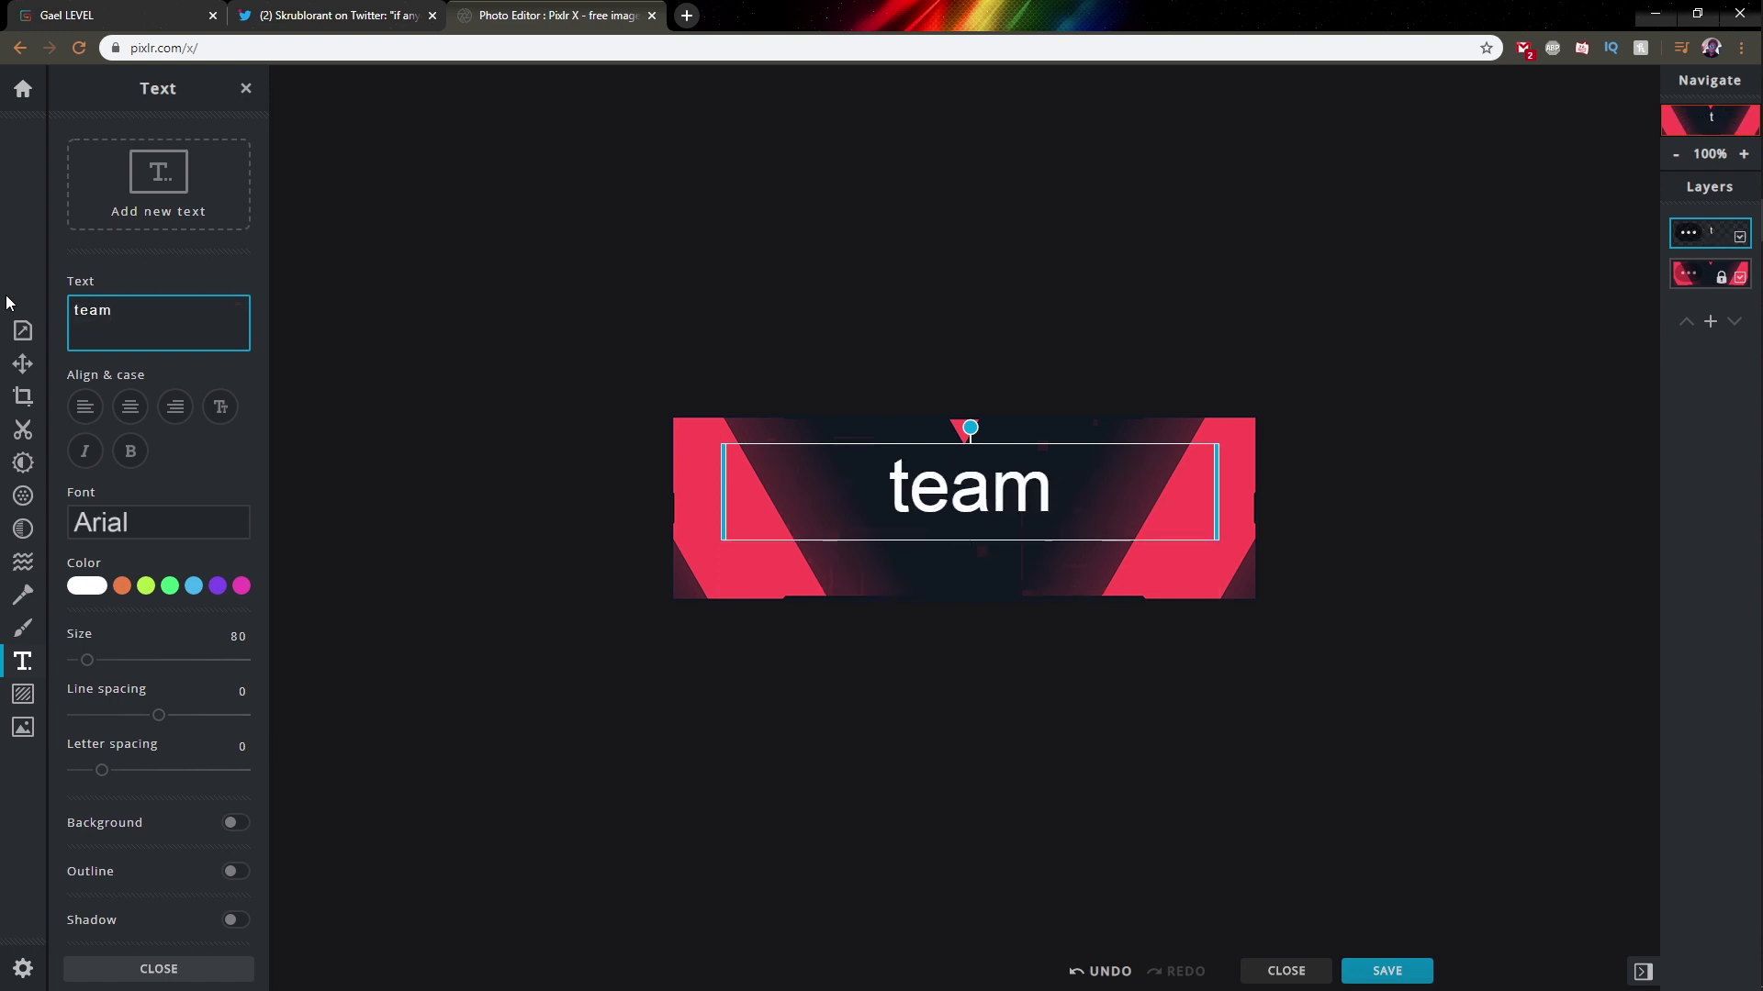
pyautogui.press('BackSpace')
pyautogui.press('BackSpace')
pyautogui.press('BackSpace')
pyautogui.press('BackSpace')
pyautogui.write('TEAM')
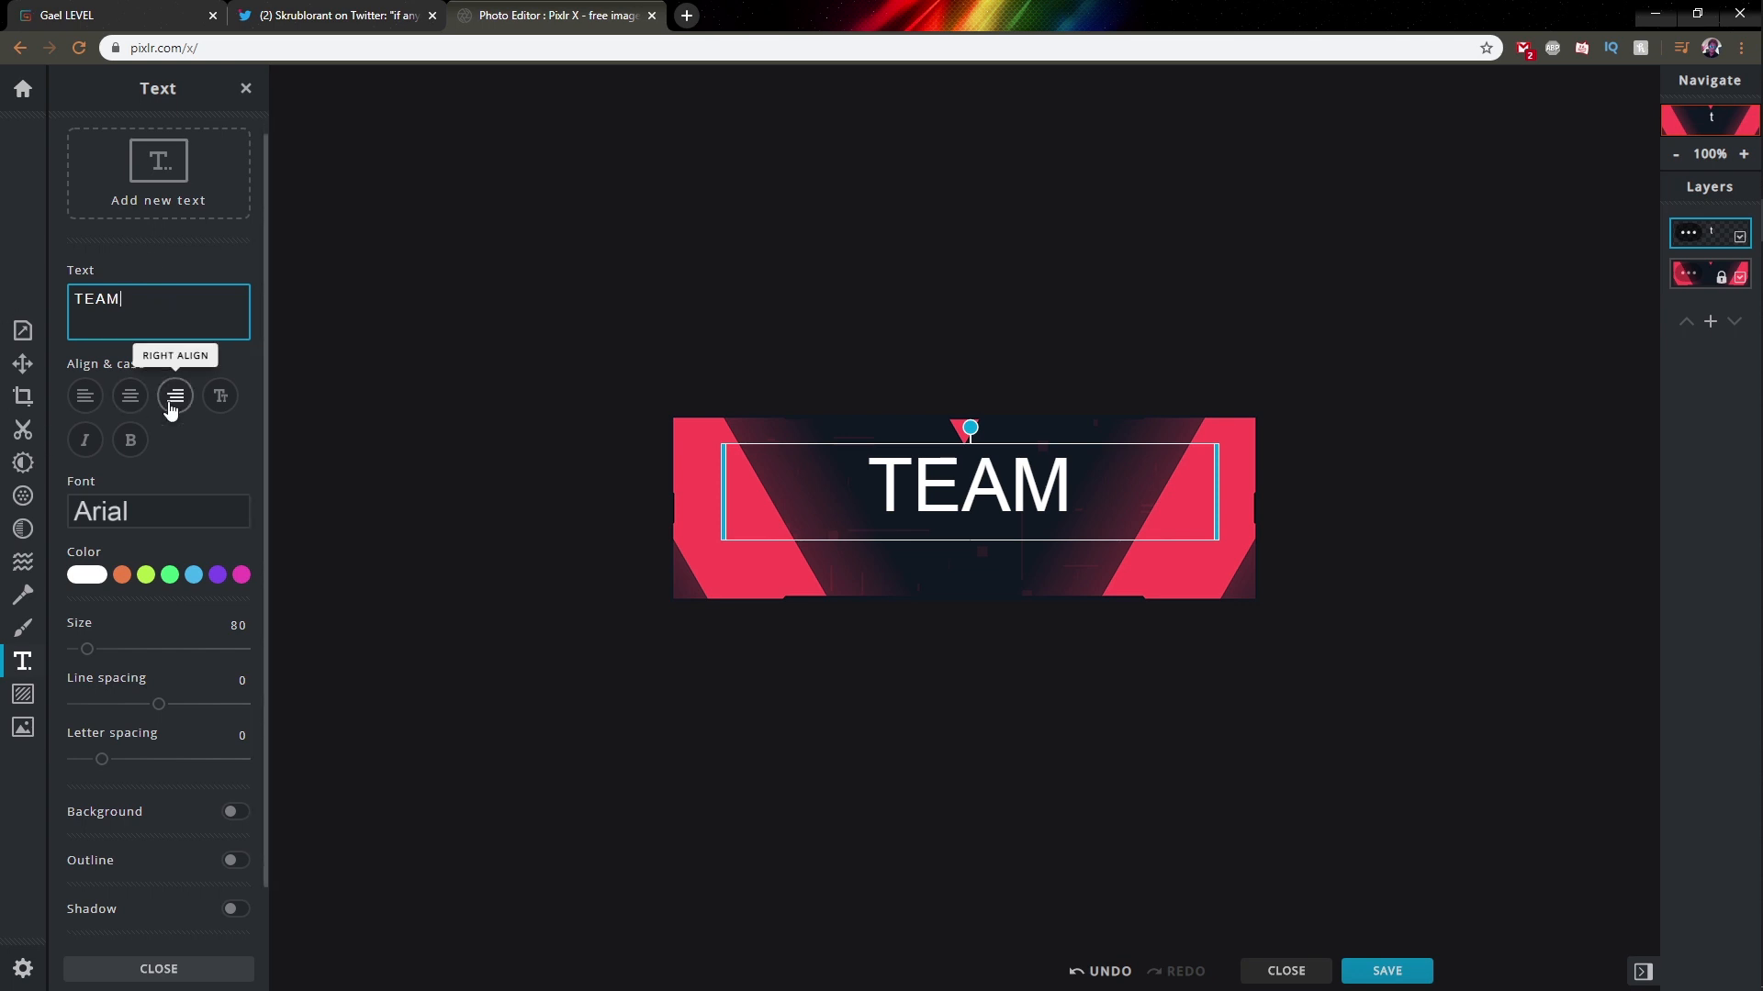
# Load Valorant-Regular.ttf from the NEW DOWNLOADS folder as a local font
pyautogui.click(158, 523)
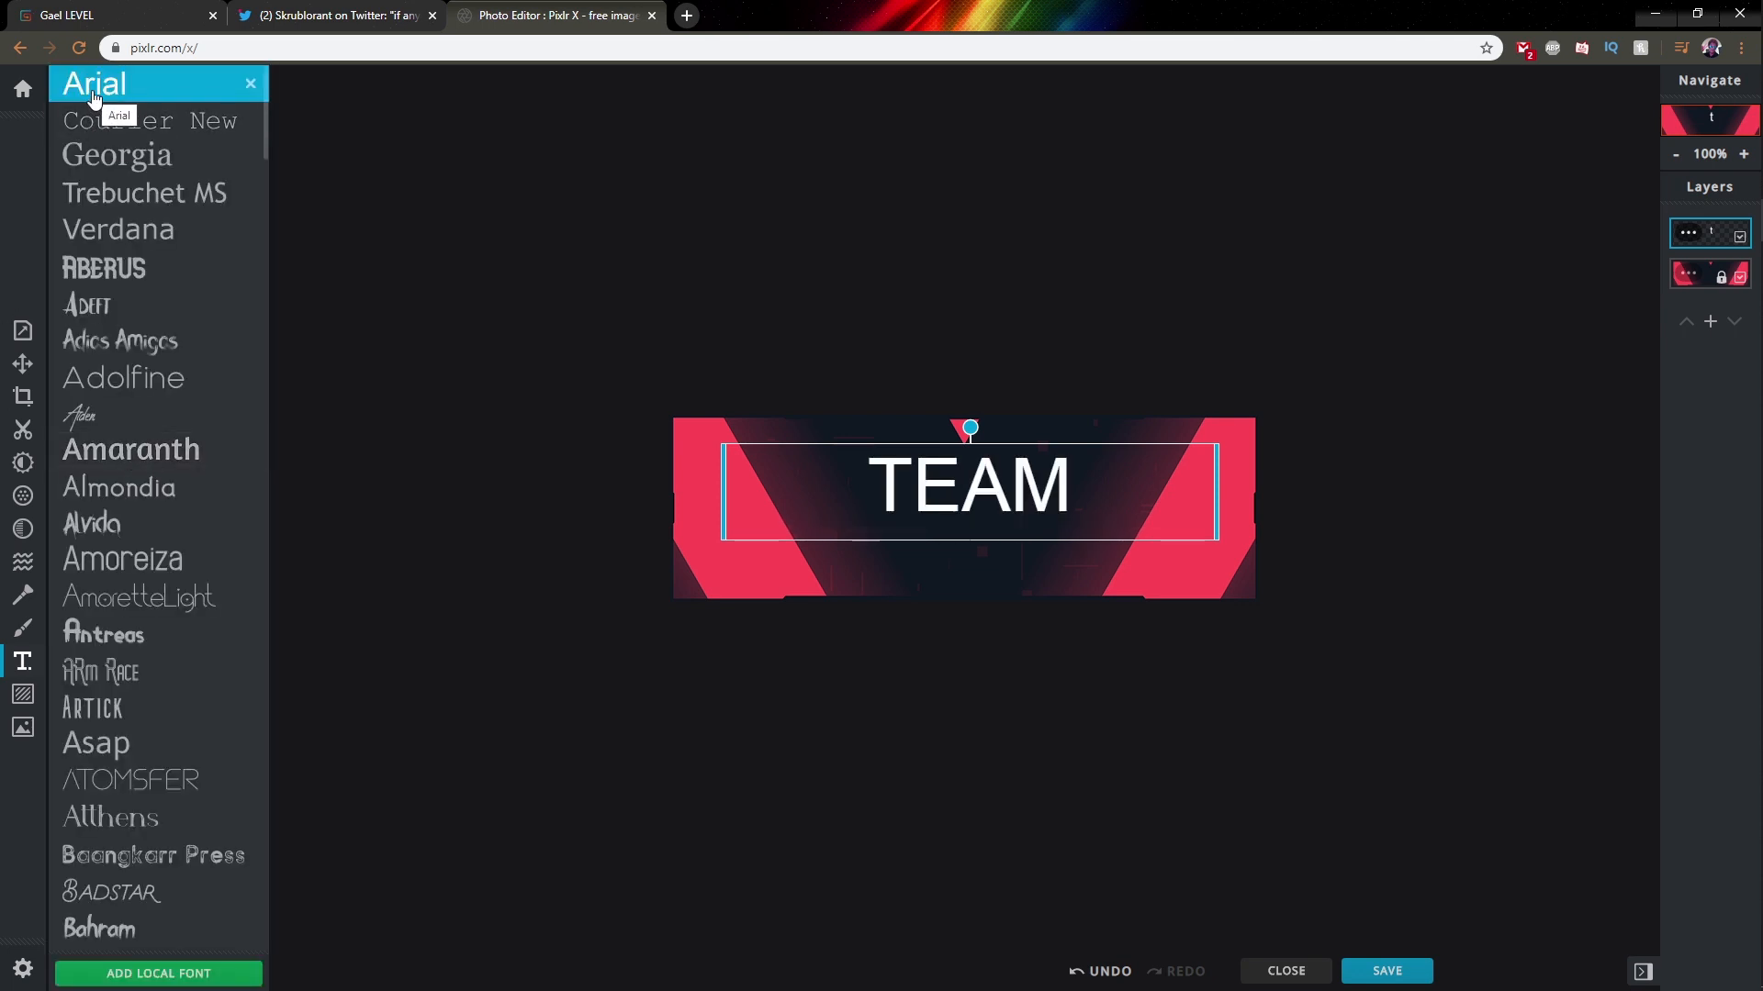
pyautogui.click(143, 978)
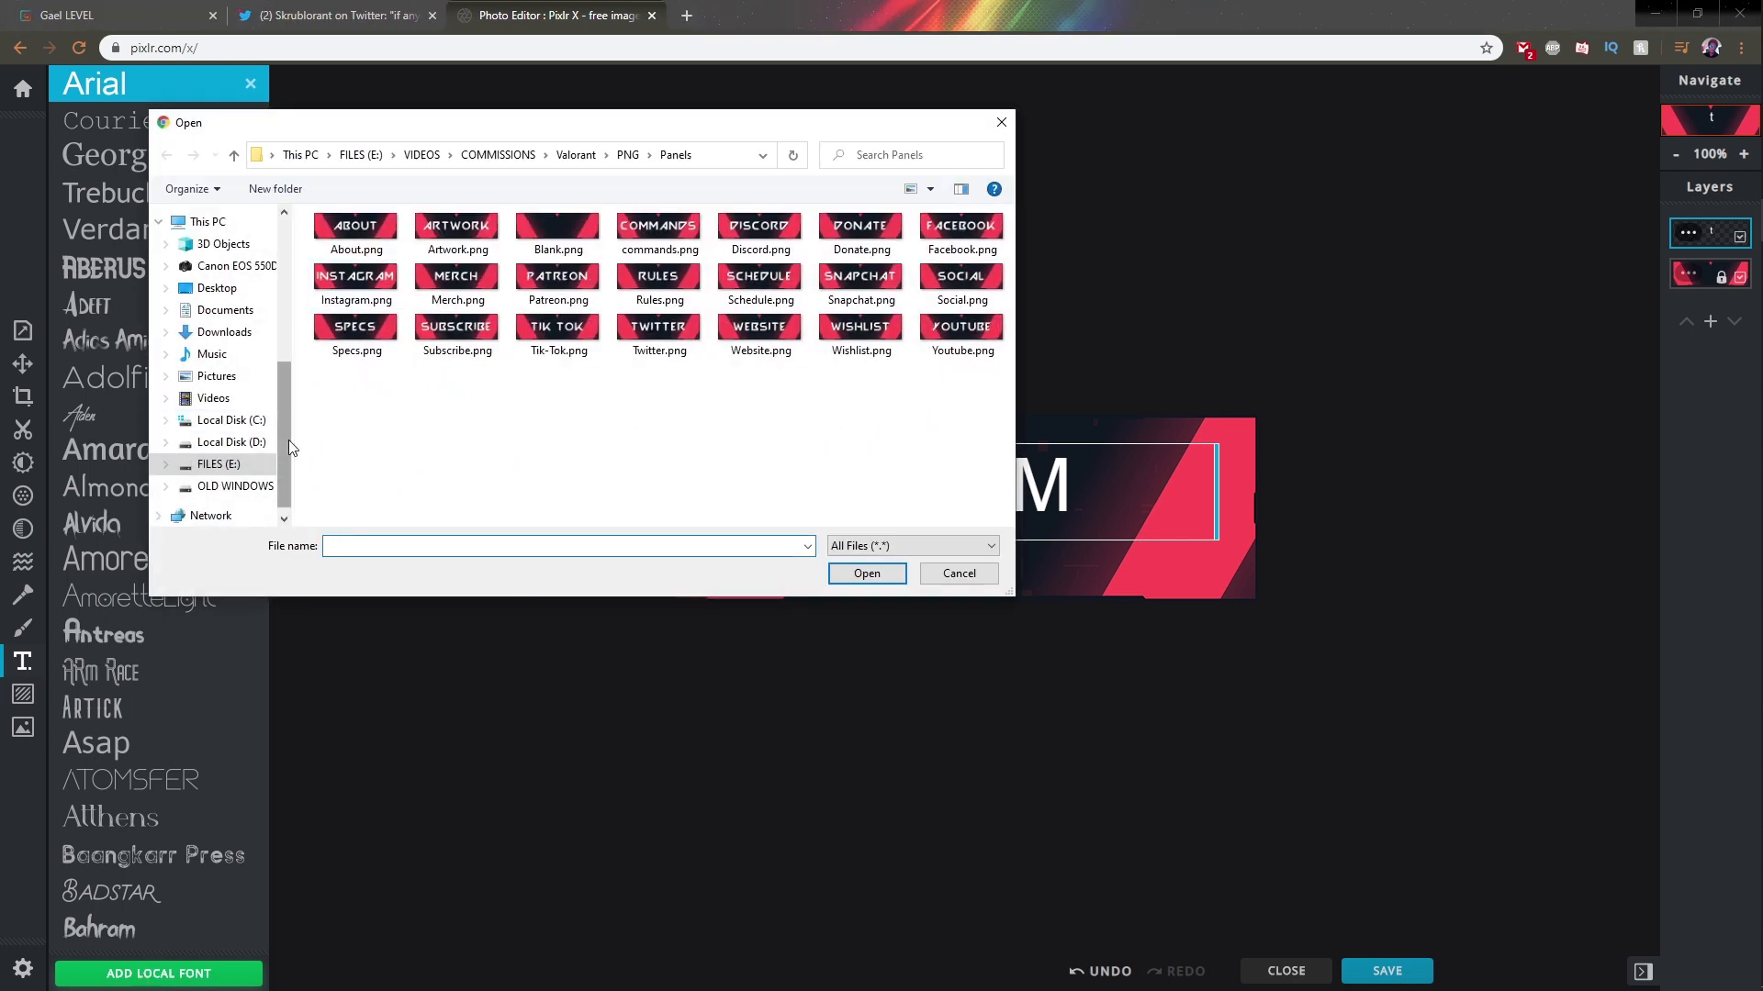
pyautogui.moveTo(288, 439); pyautogui.dragTo(298, 274)
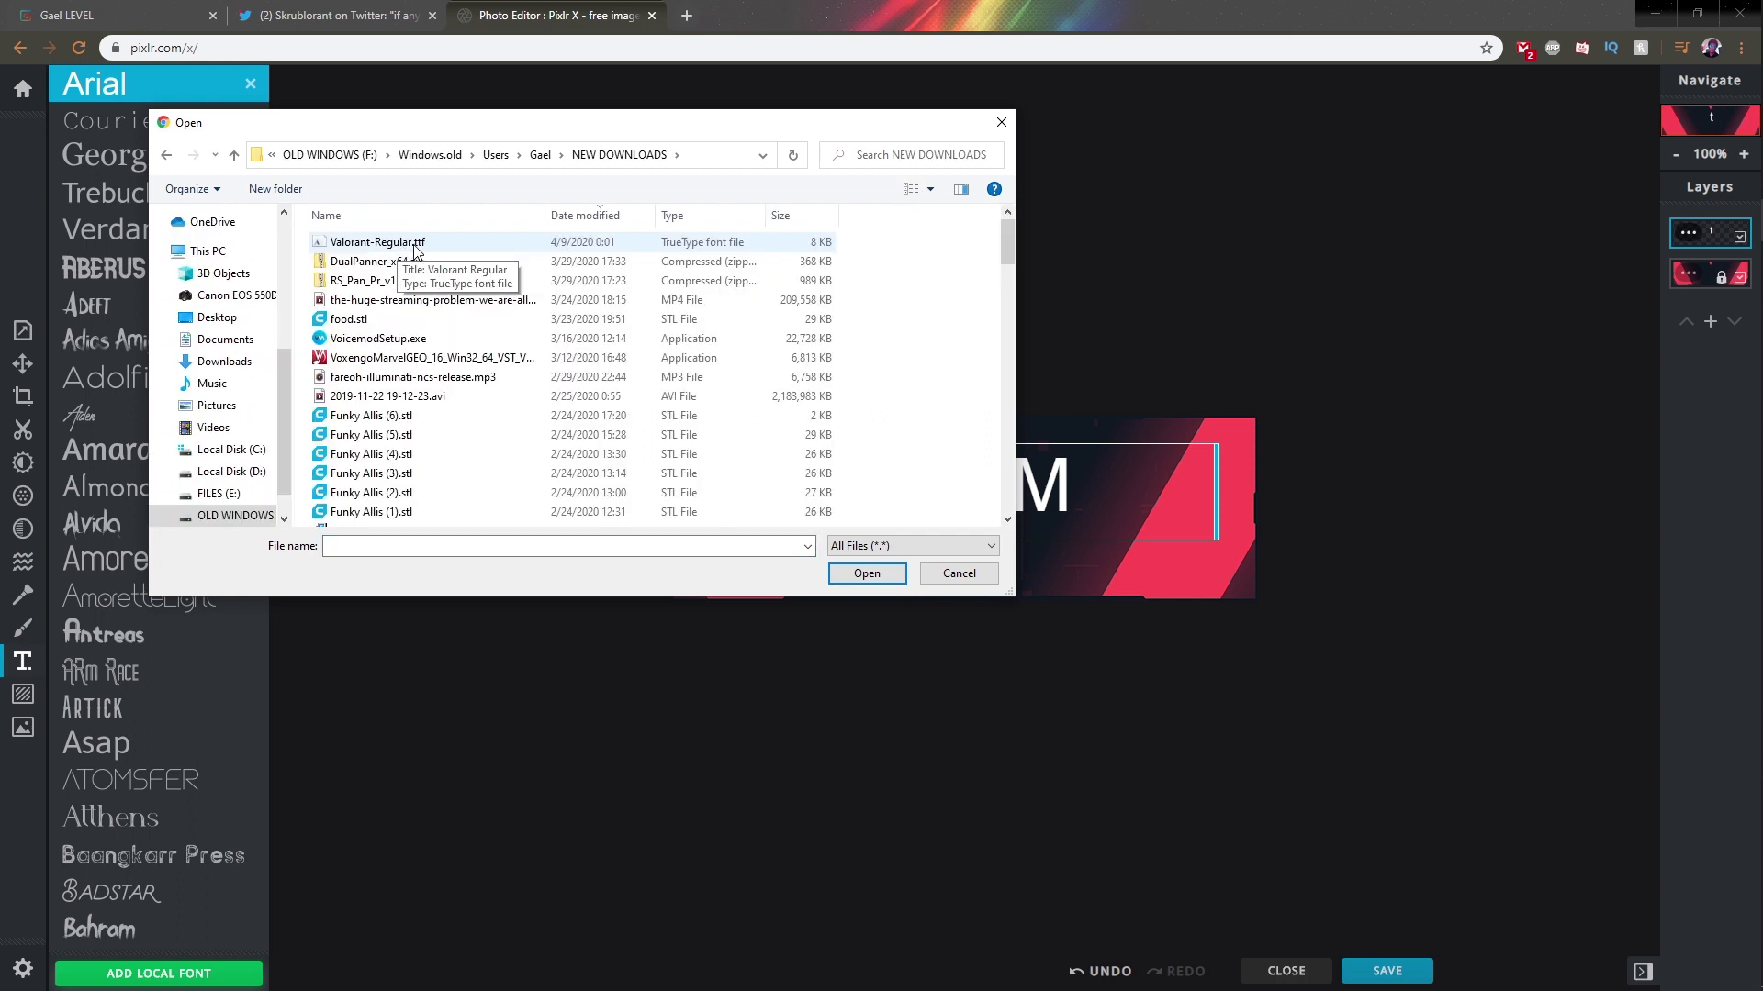
pyautogui.click(418, 244)
pyautogui.click(867, 573)
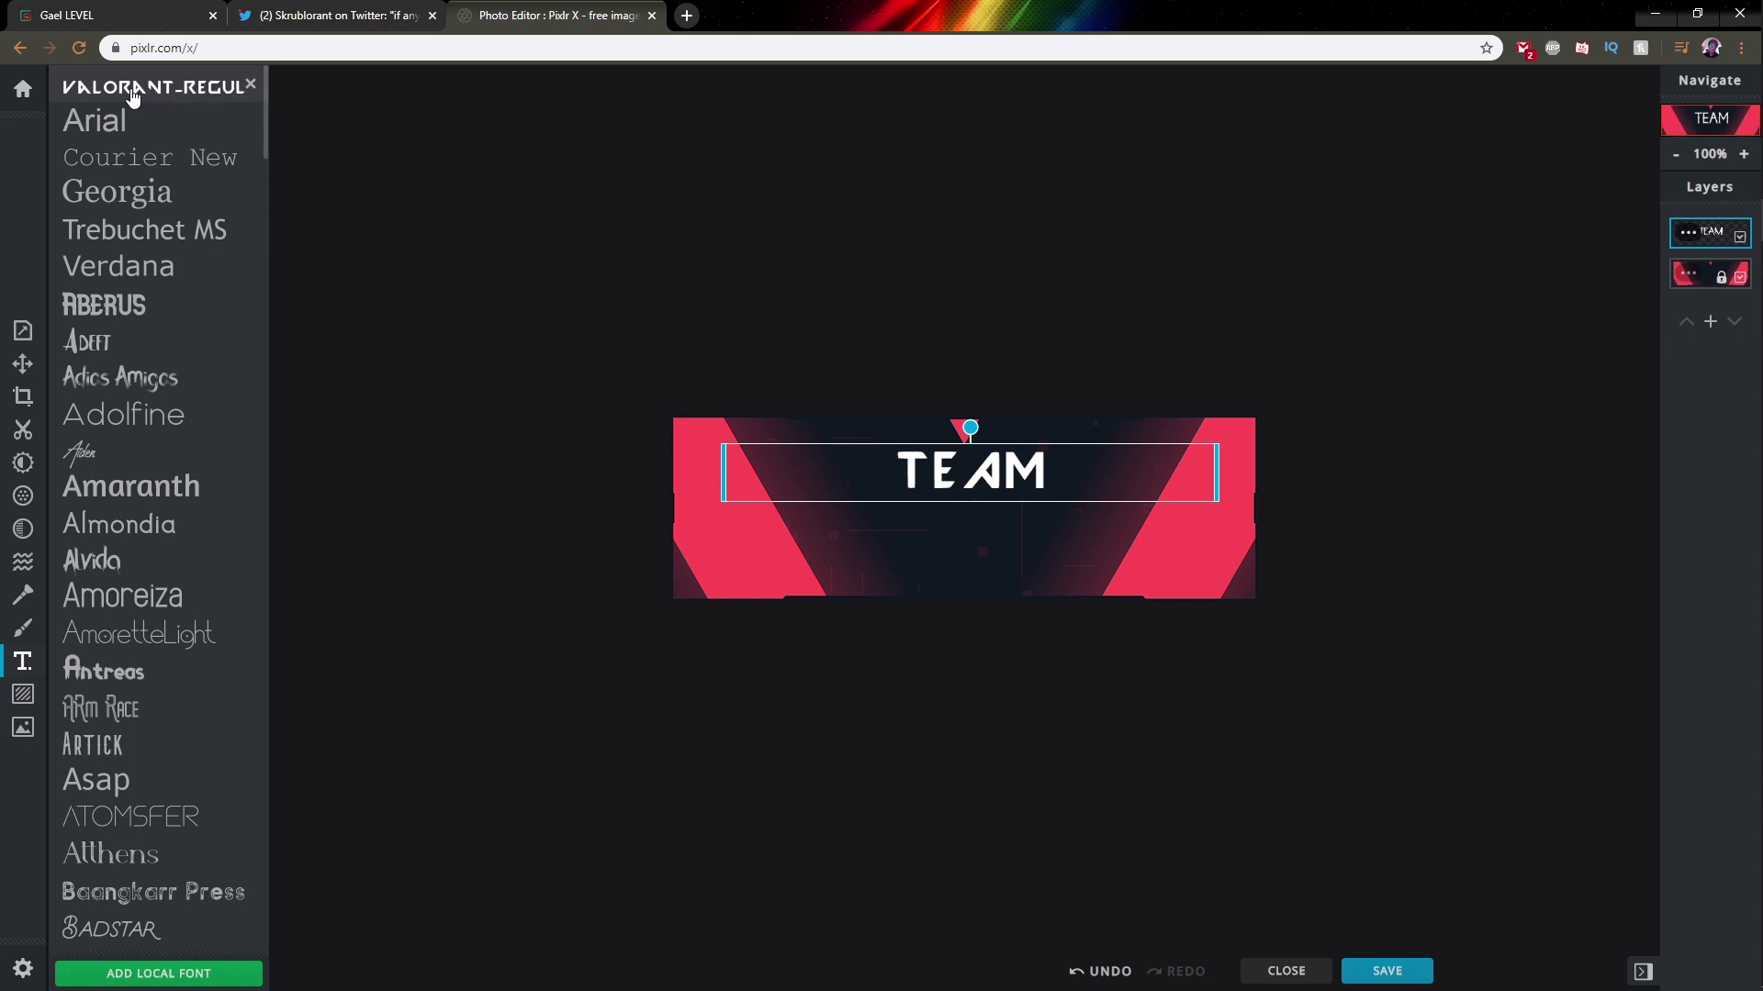
# Apply the Valorant-Regular font to the TEAM text and set its size to 211
pyautogui.click(133, 95)
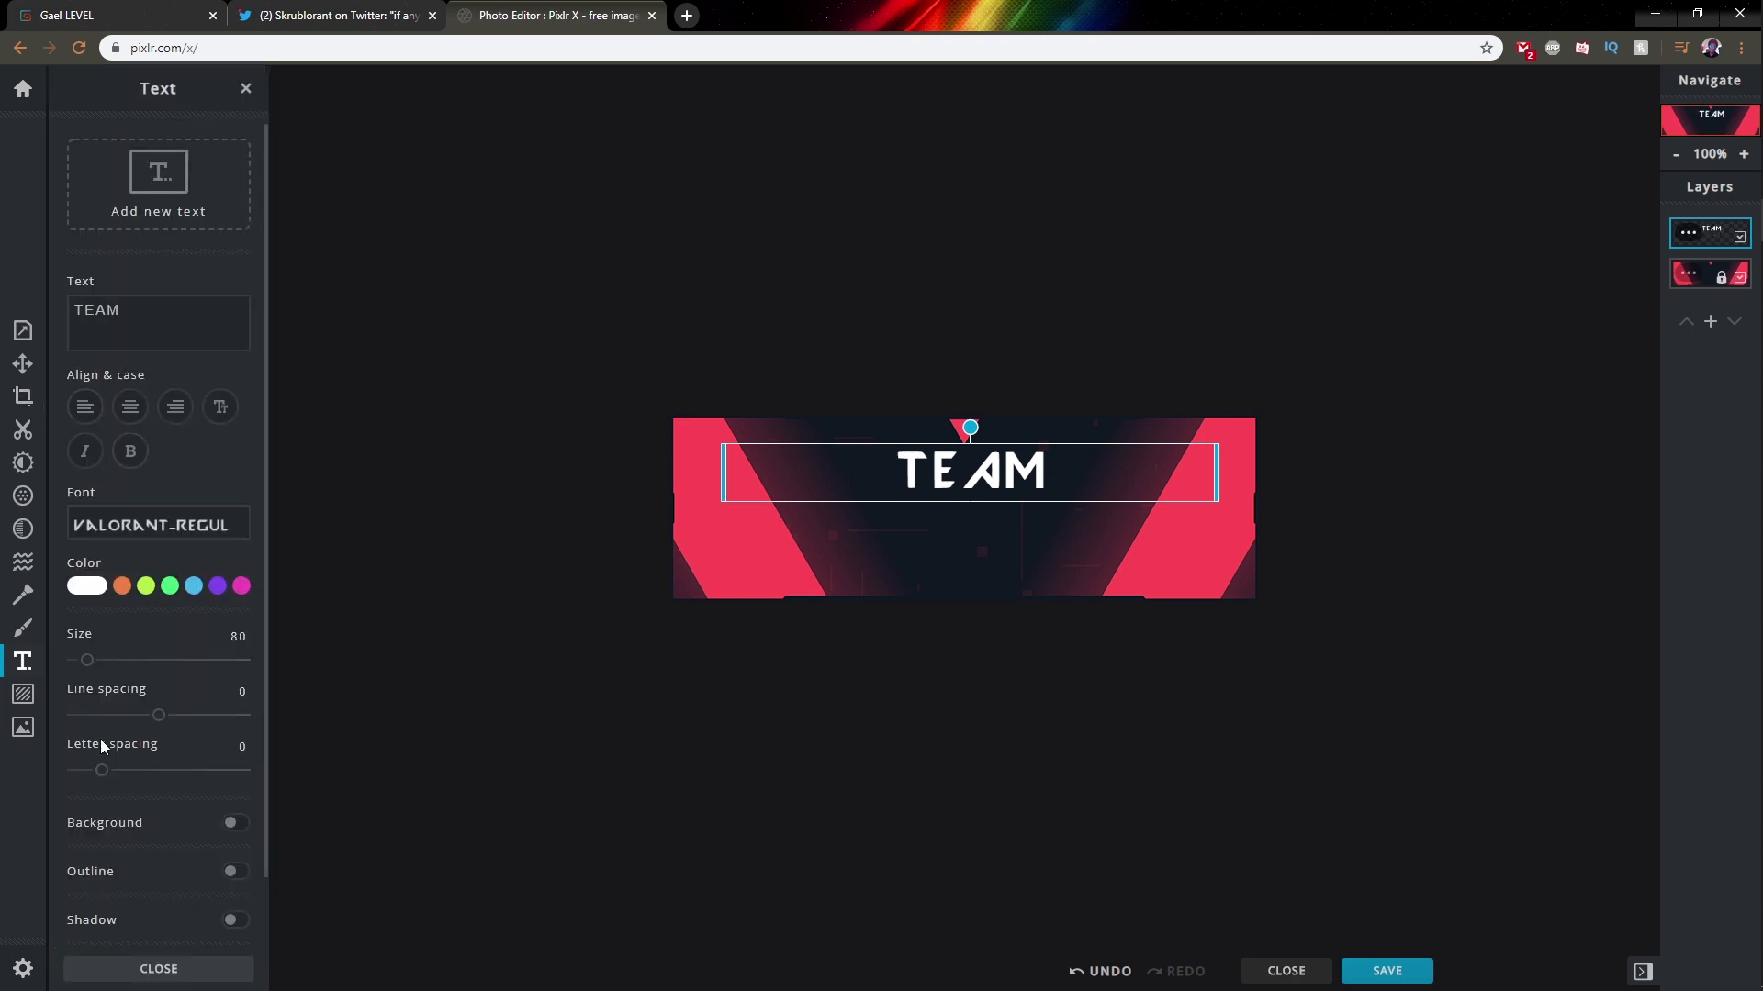
pyautogui.moveTo(87, 659); pyautogui.dragTo(110, 660)
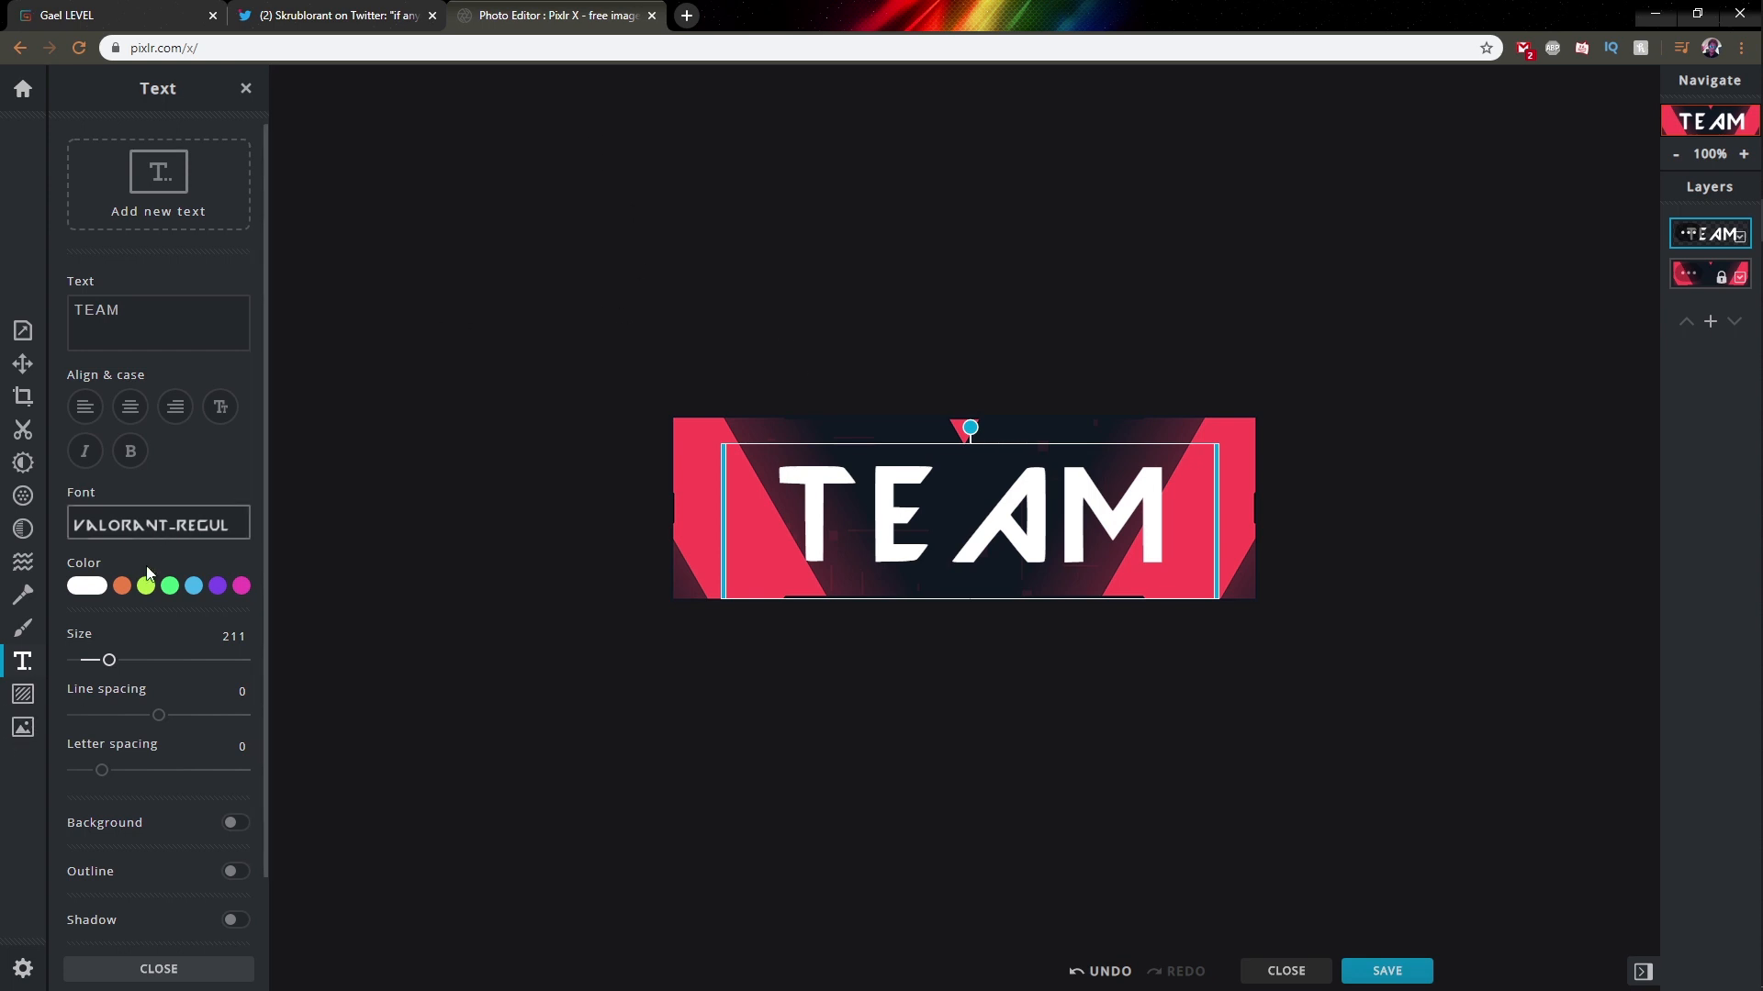
pyautogui.click(349, 514)
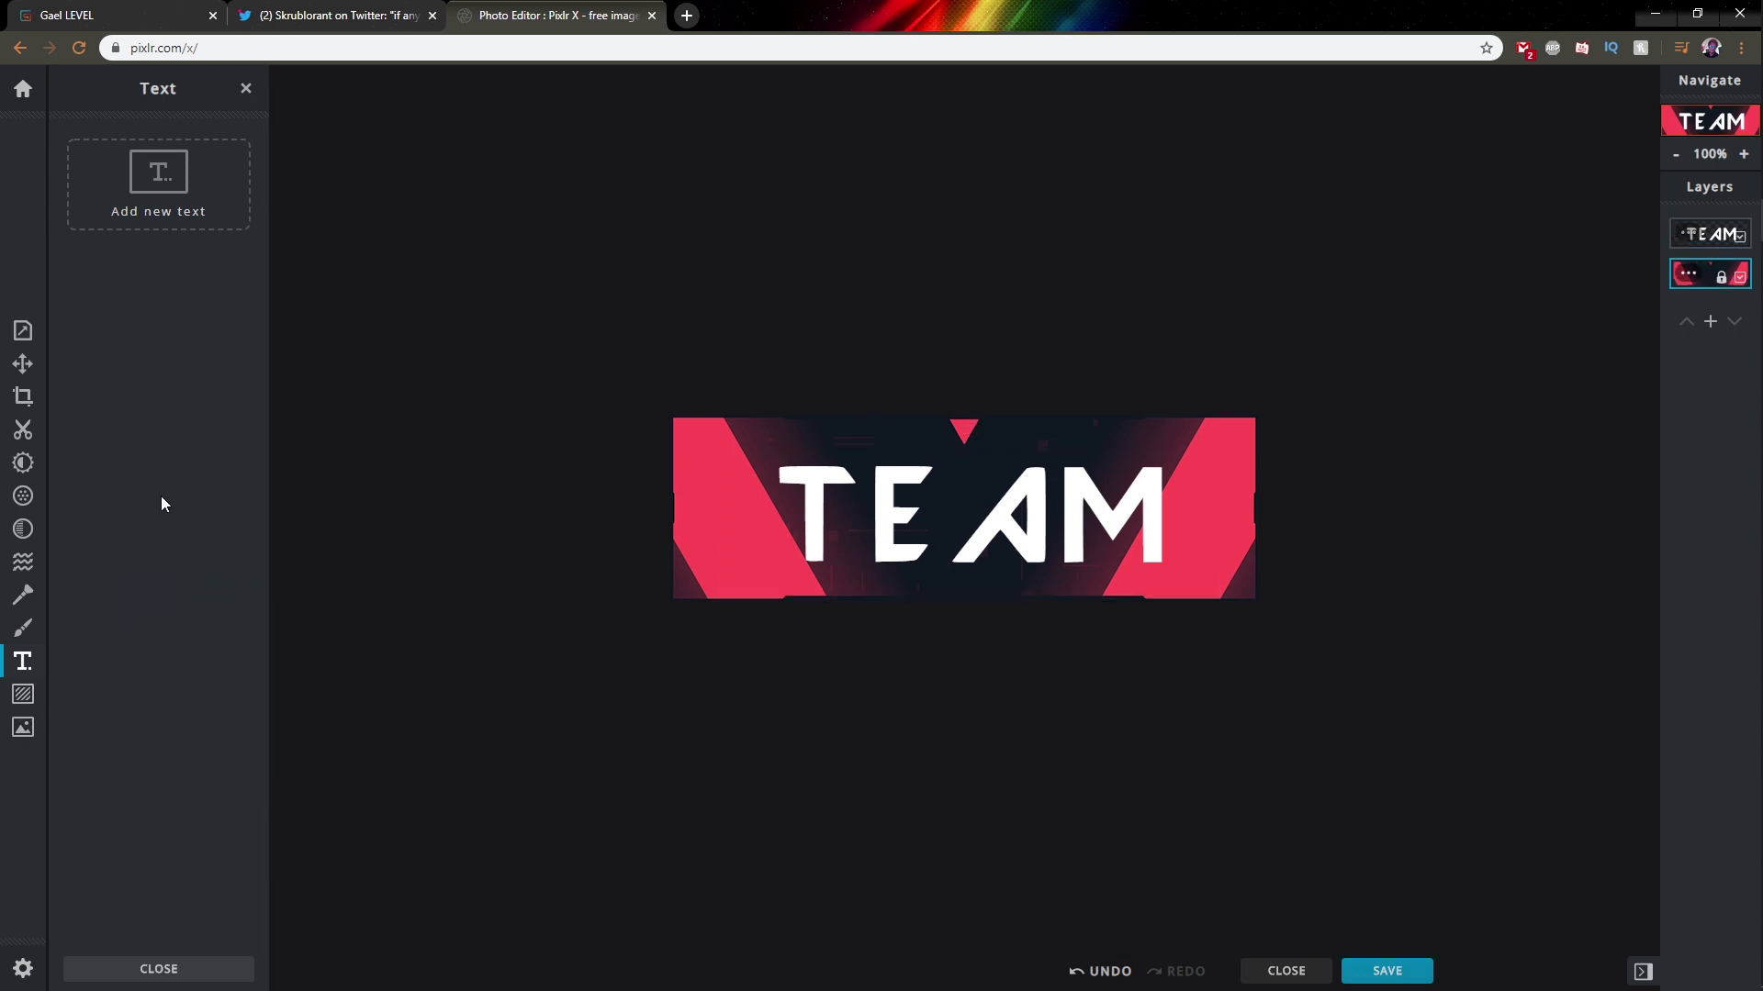
# Shift the hue of the panel's background layer to -85 to recolour it purple
pyautogui.click(24, 466)
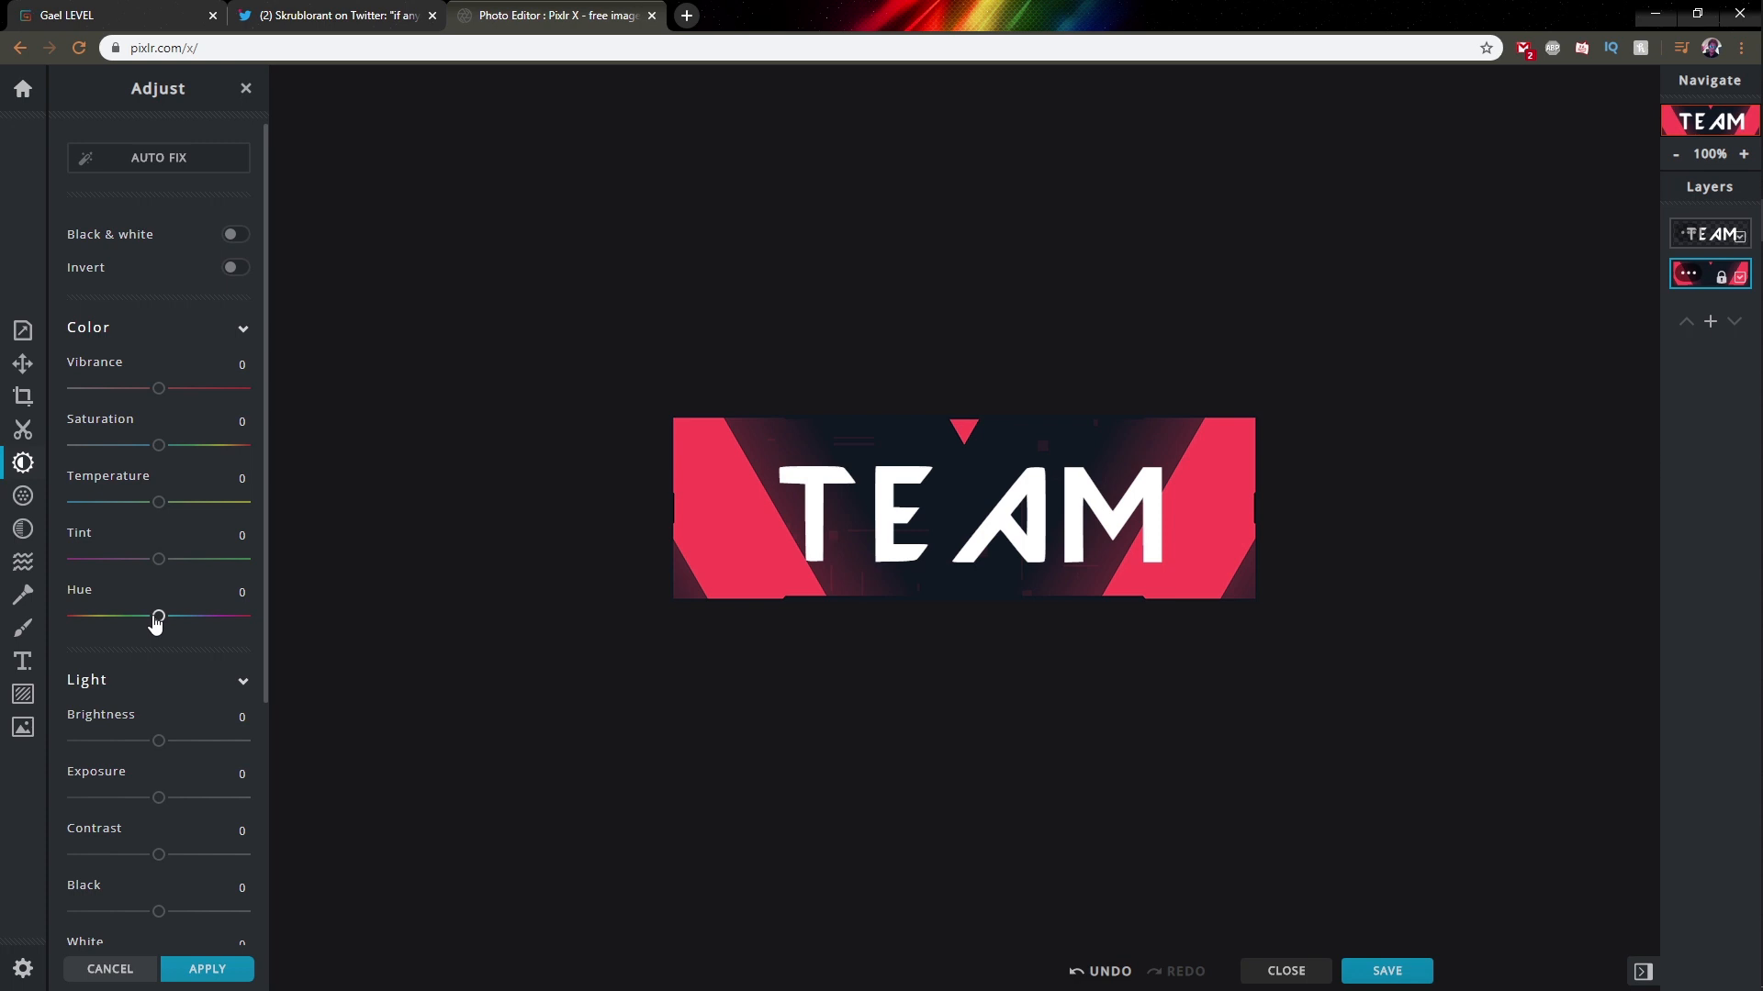
pyautogui.moveTo(155, 616); pyautogui.dragTo(119, 630)
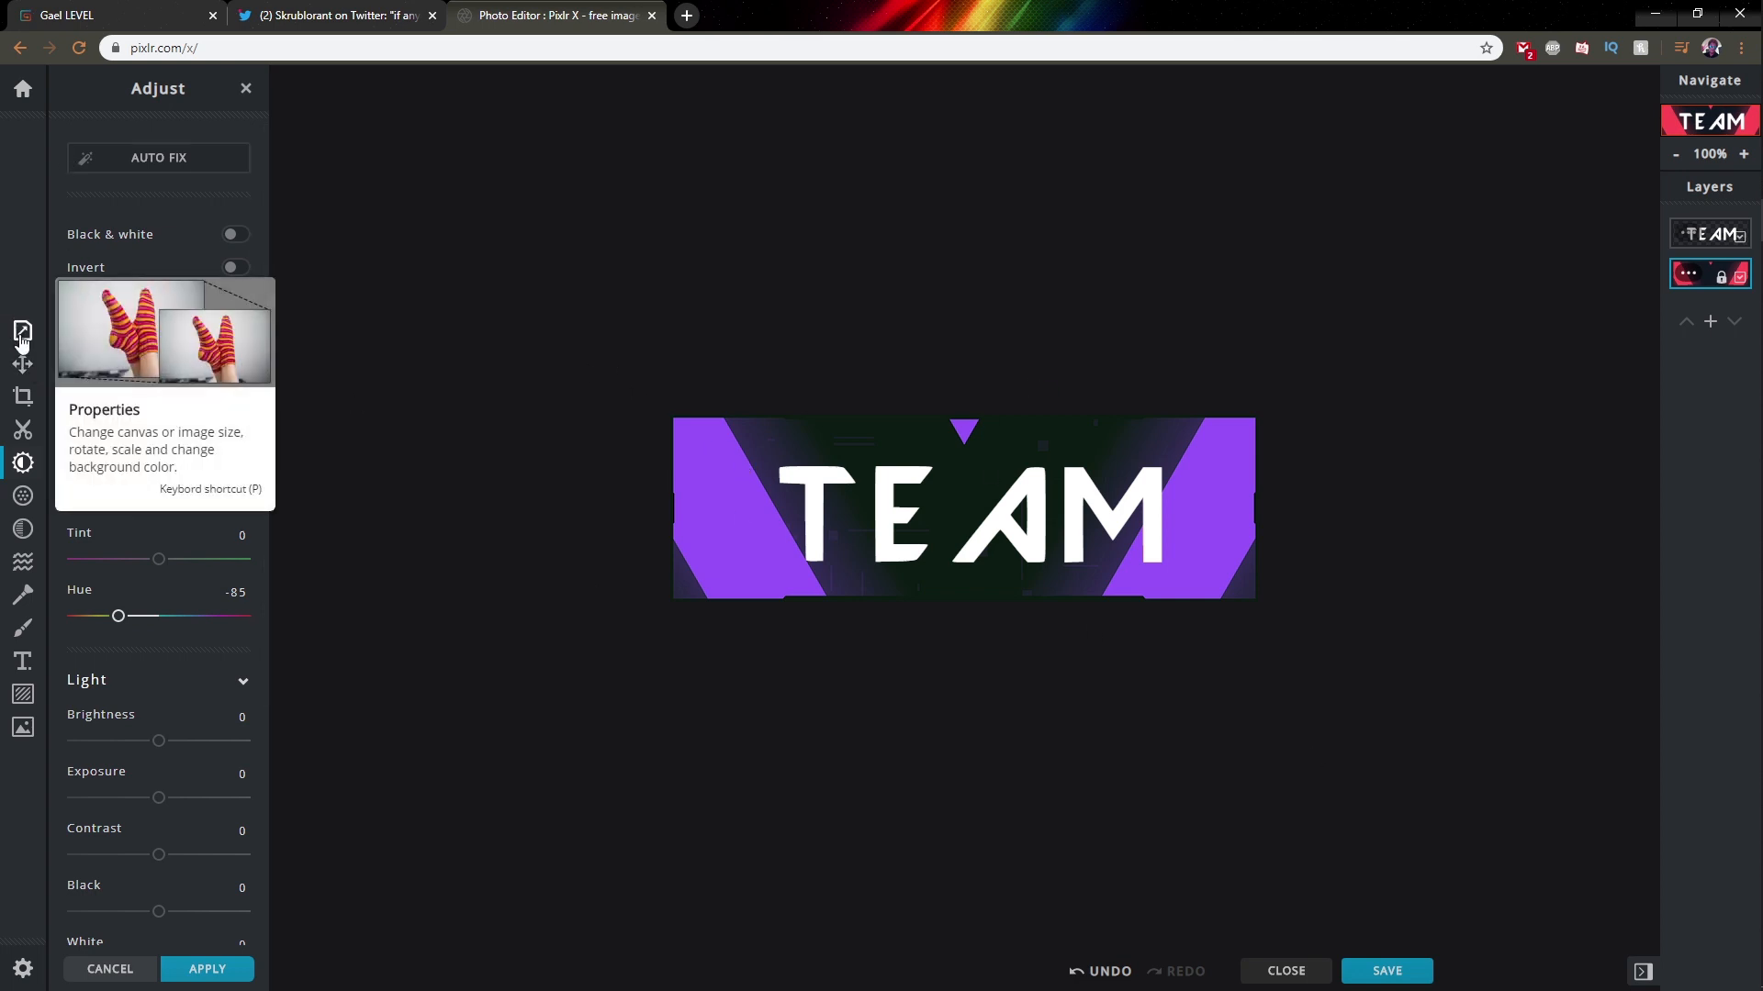
# Save the panel as a PNG file named Blank2 and download it
pyautogui.click(1388, 973)
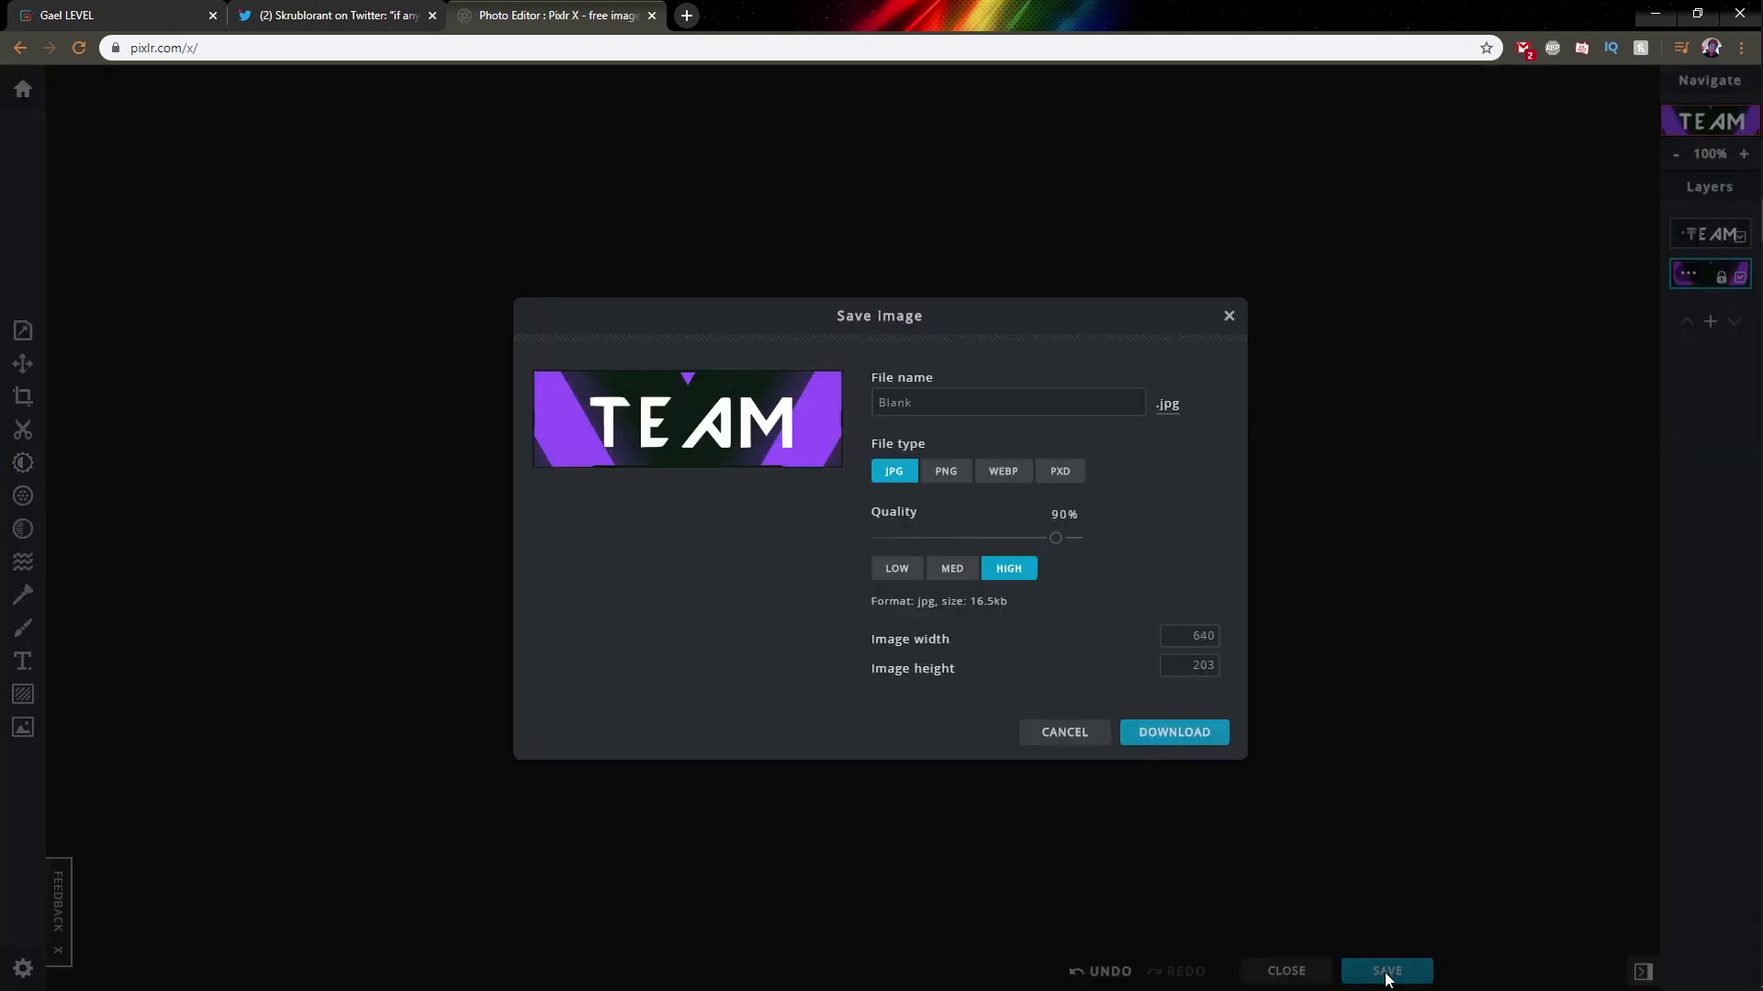
pyautogui.click(941, 477)
pyautogui.moveTo(936, 403); pyautogui.dragTo(796, 396)
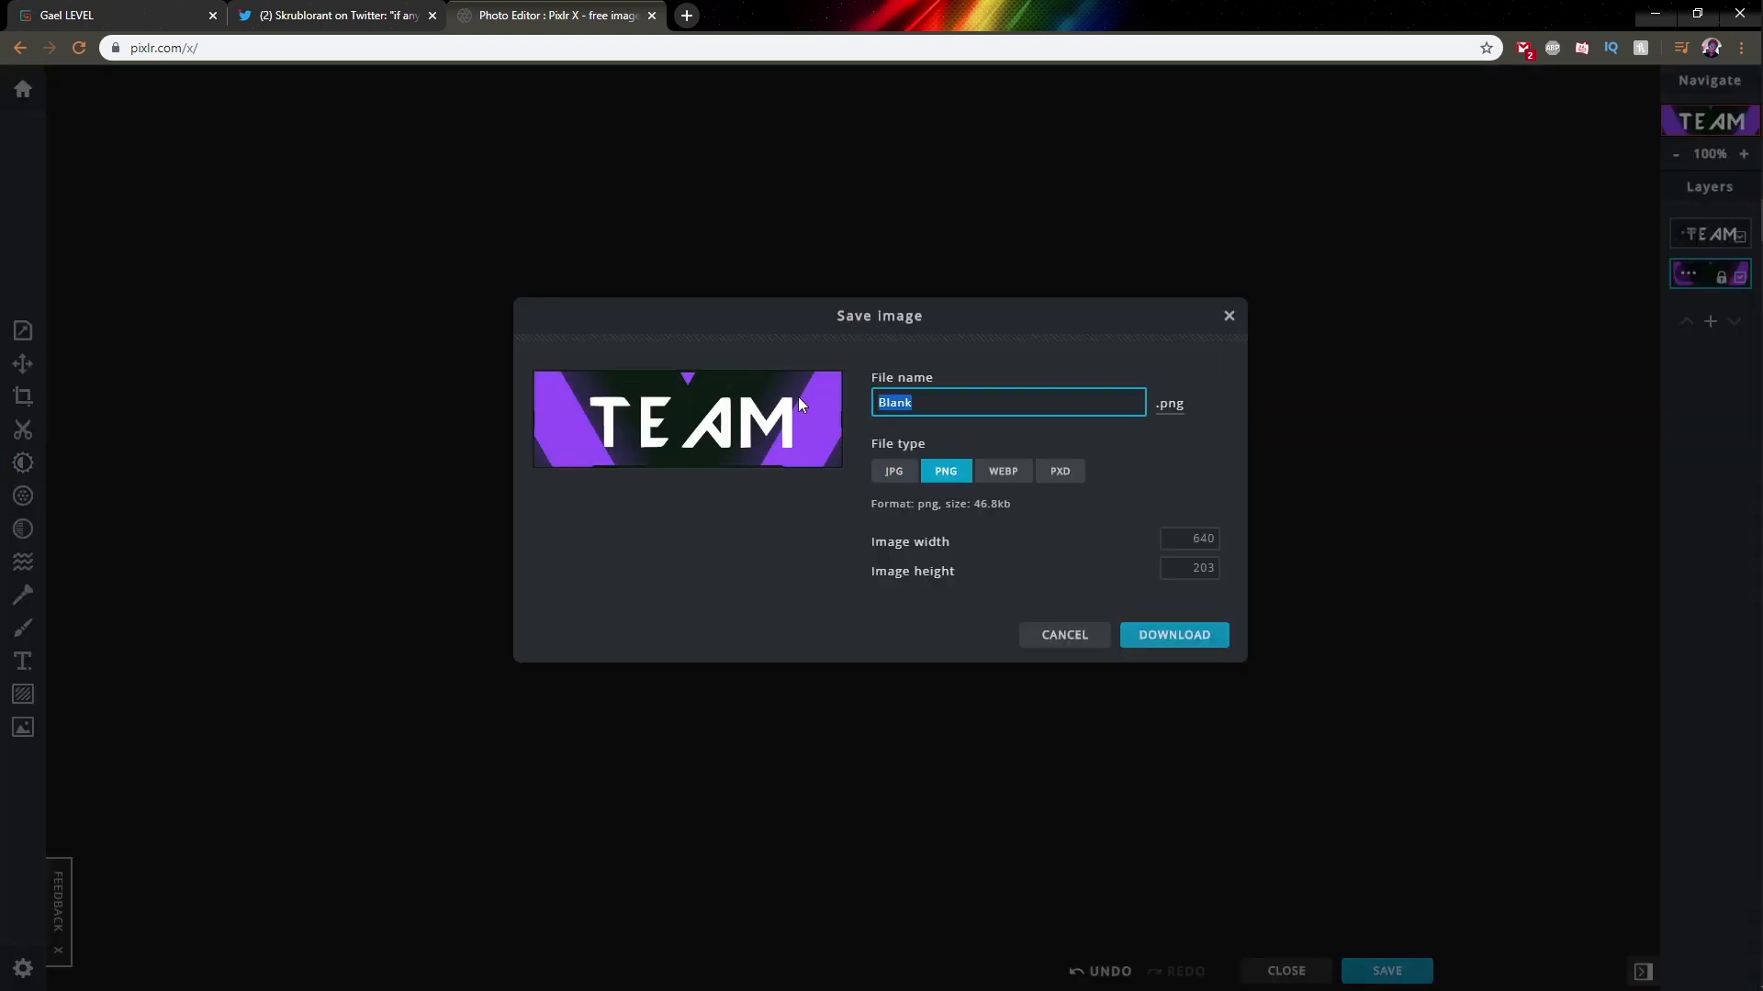
pyautogui.click(967, 405)
pyautogui.click(1196, 641)
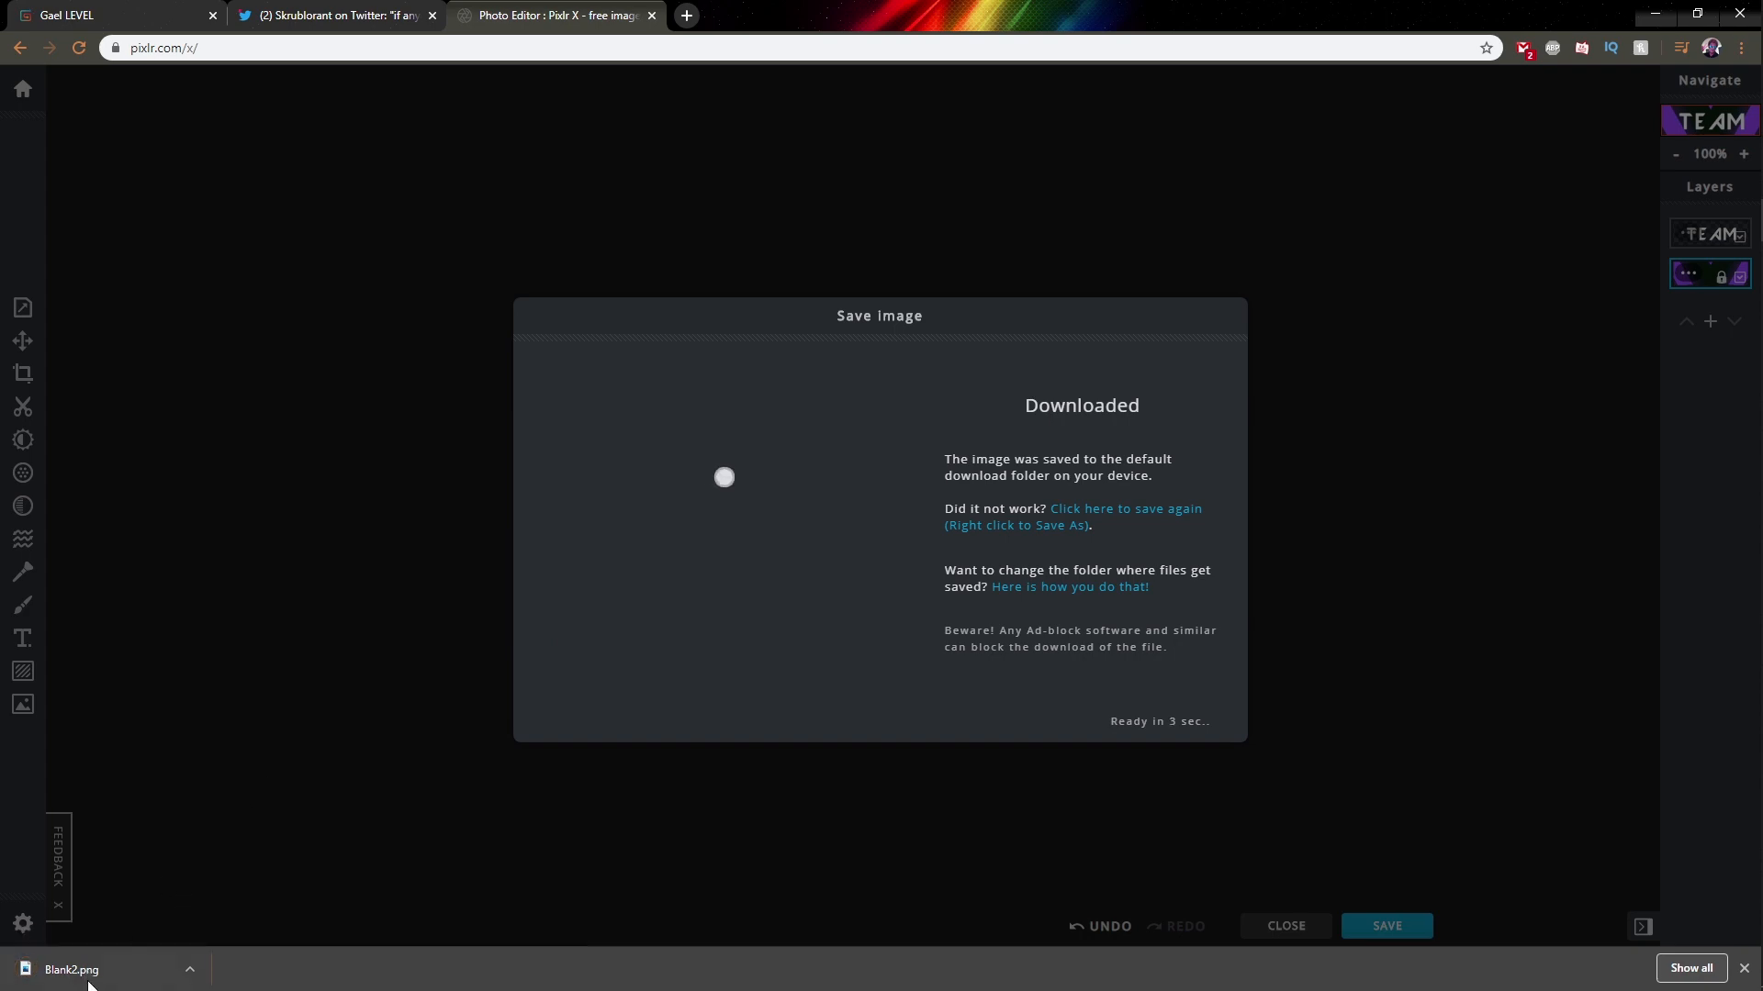
# View the downloaded Blank2.png, close it and return to the Panels folder in File Explorer
pyautogui.click(97, 971)
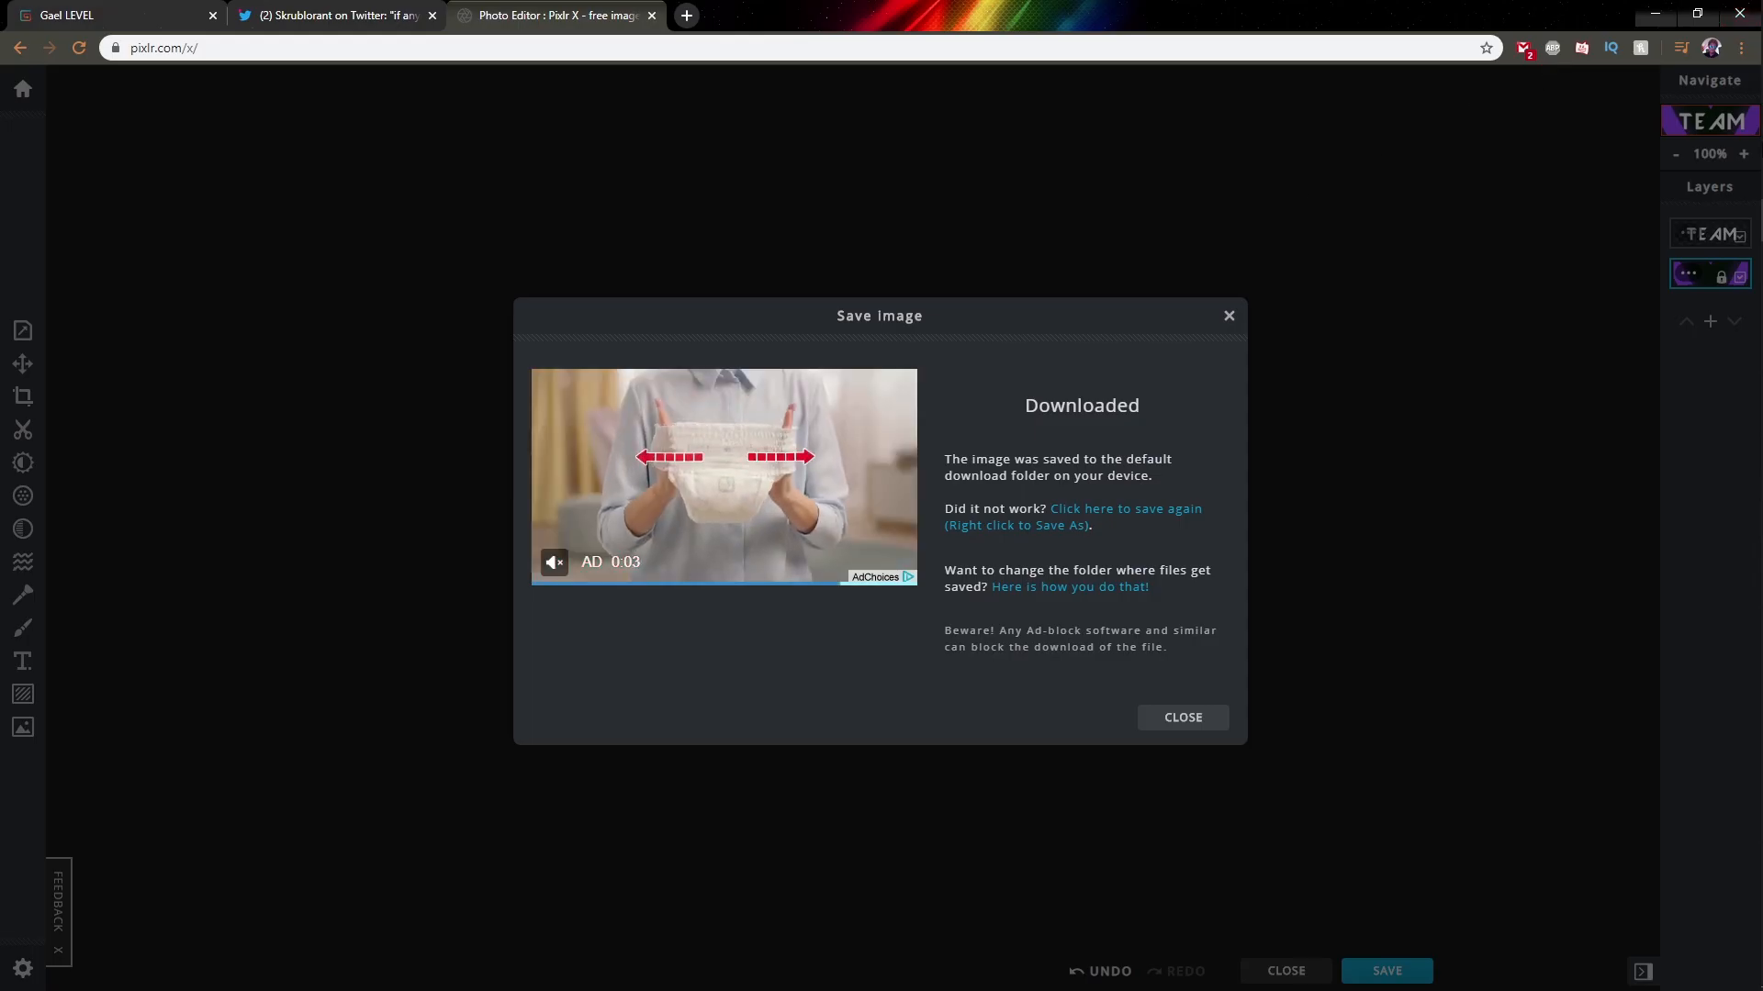
pyautogui.click(1721, 139)
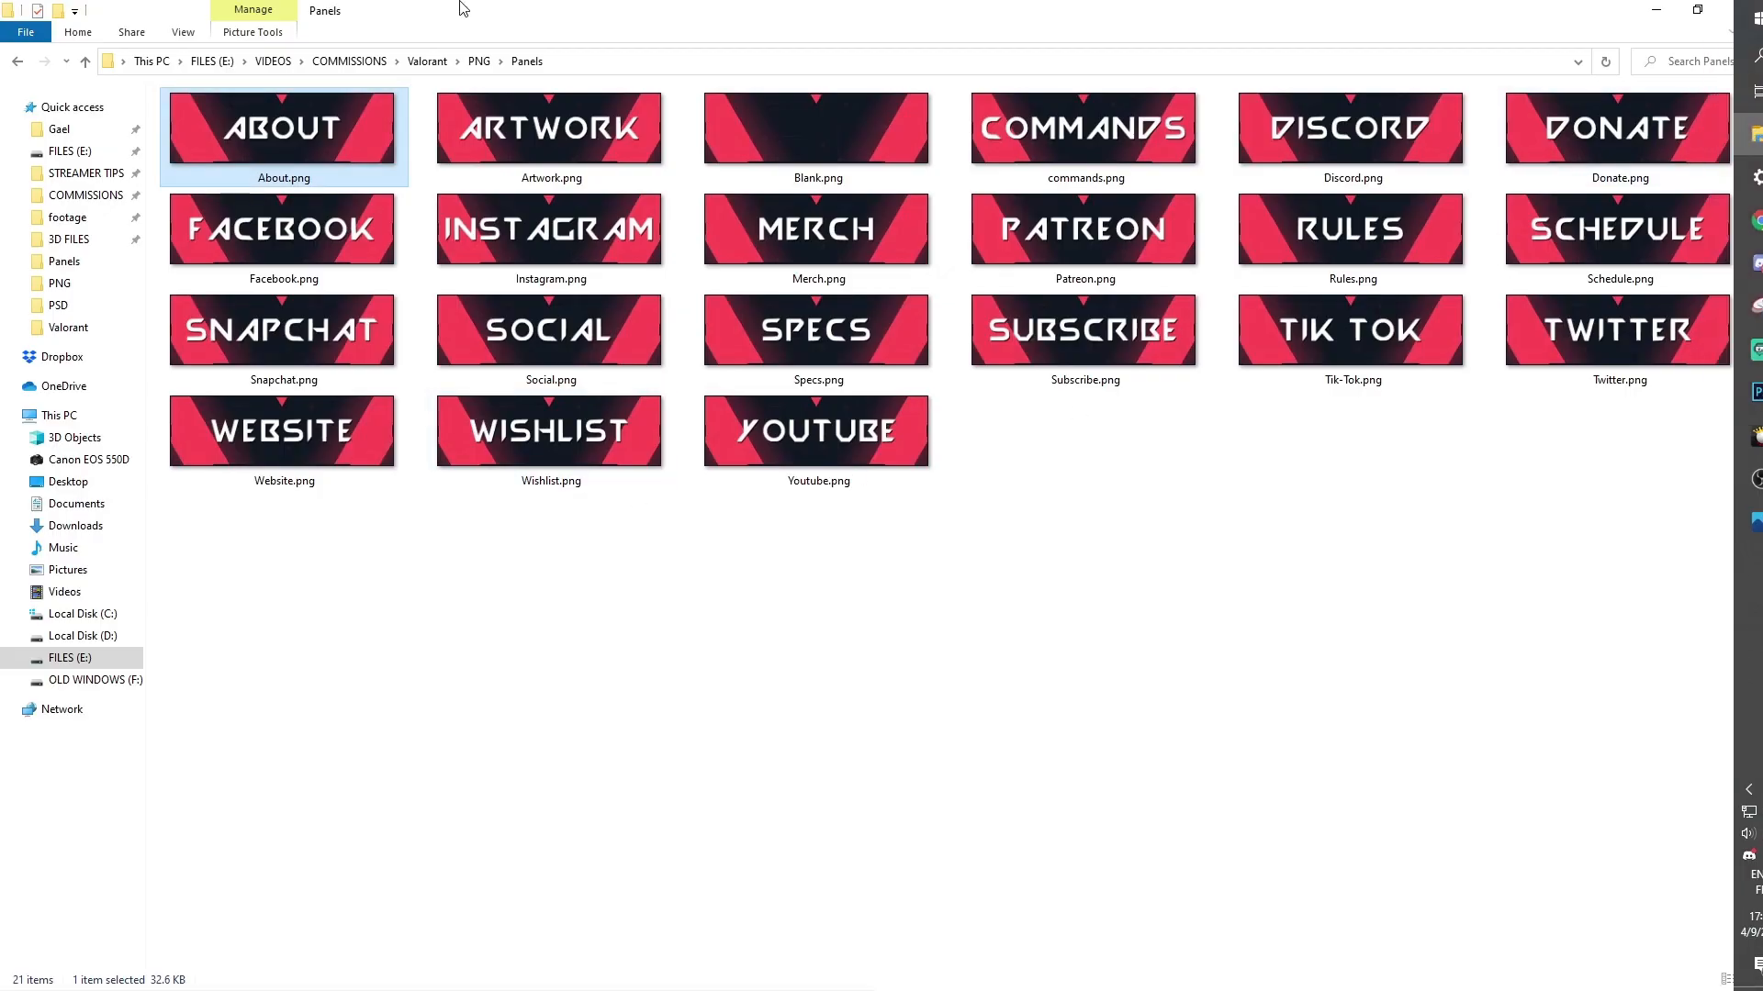